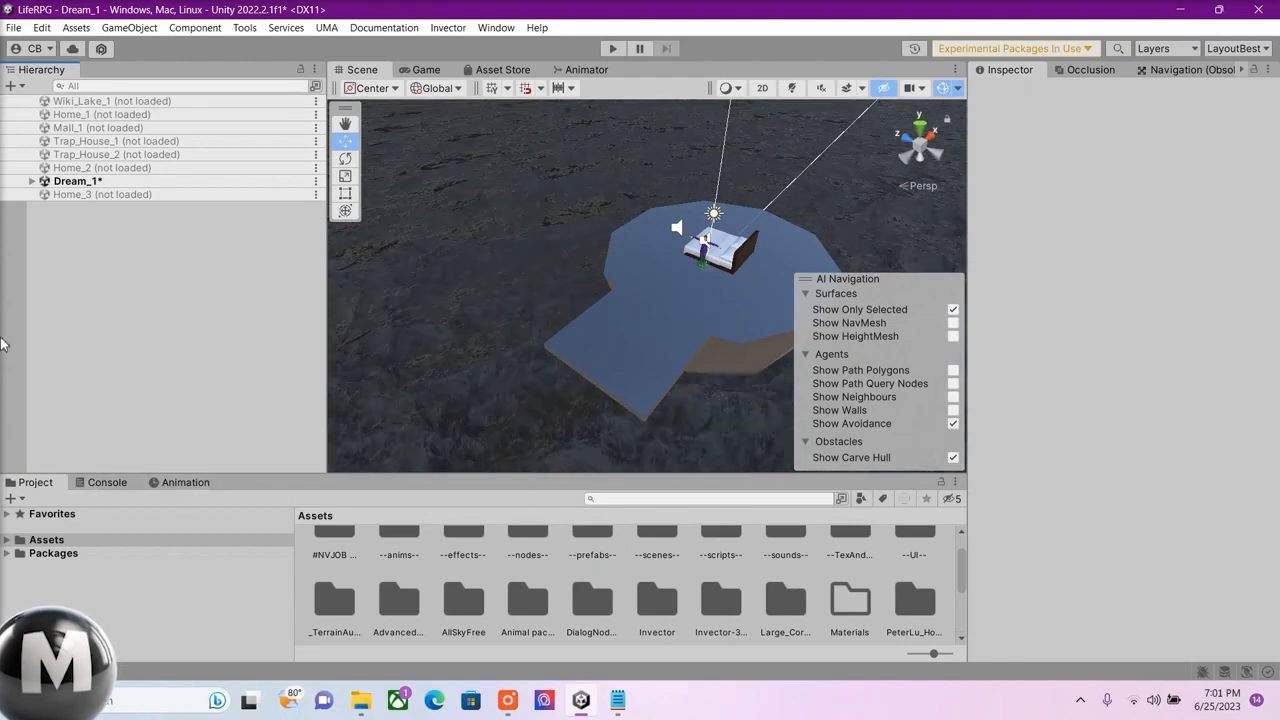
Add a 3D cube object to the Dream_1 scene.
click(31, 181)
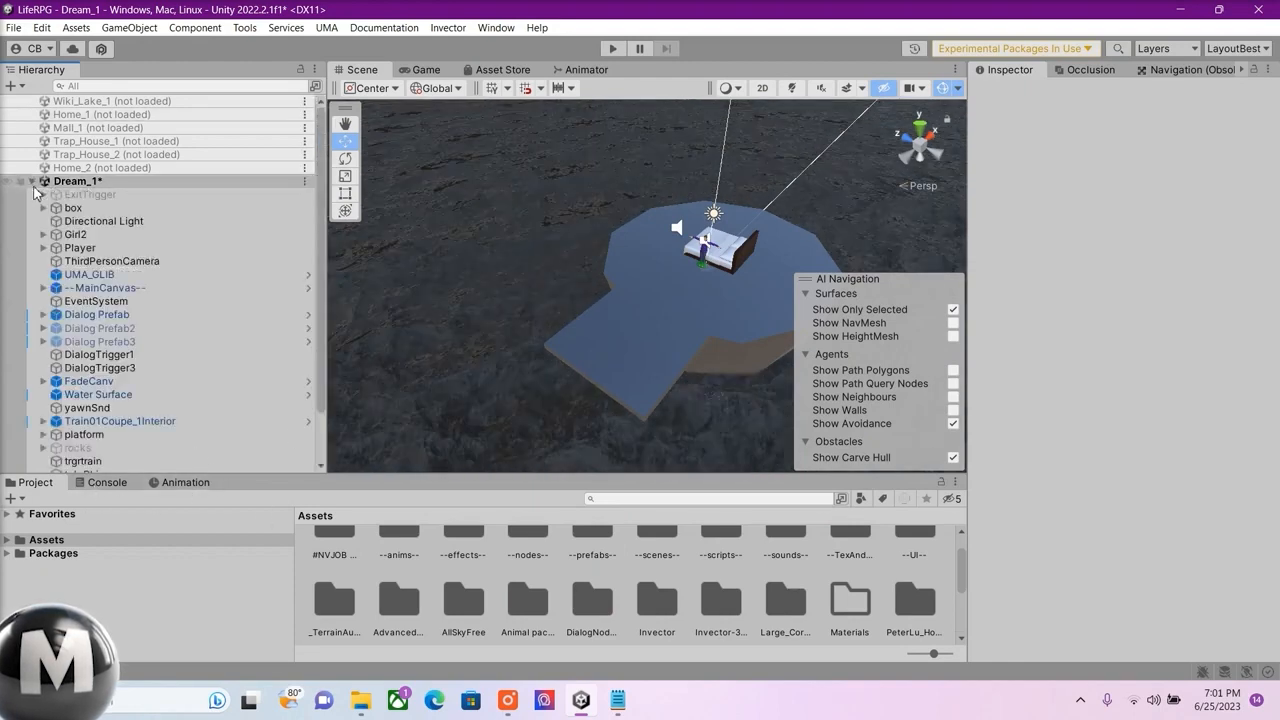
scroll(113, 258, down, 2)
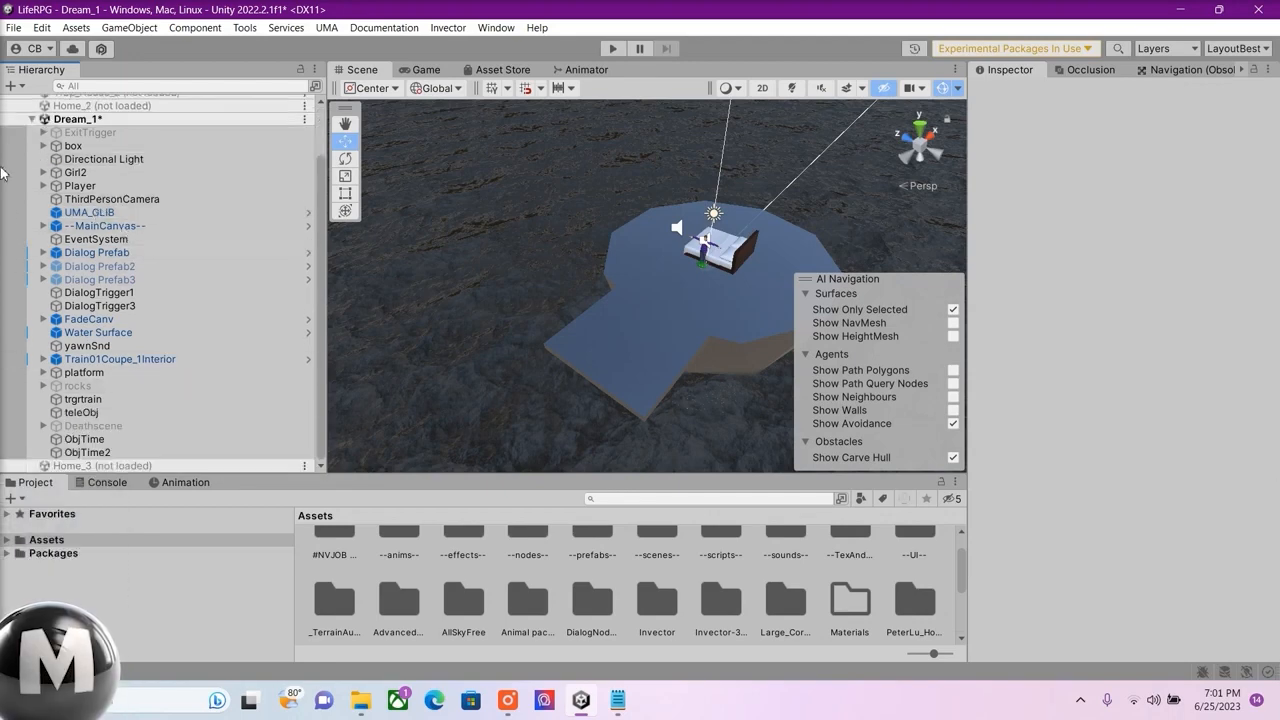
click(33, 135)
right_click(70, 255)
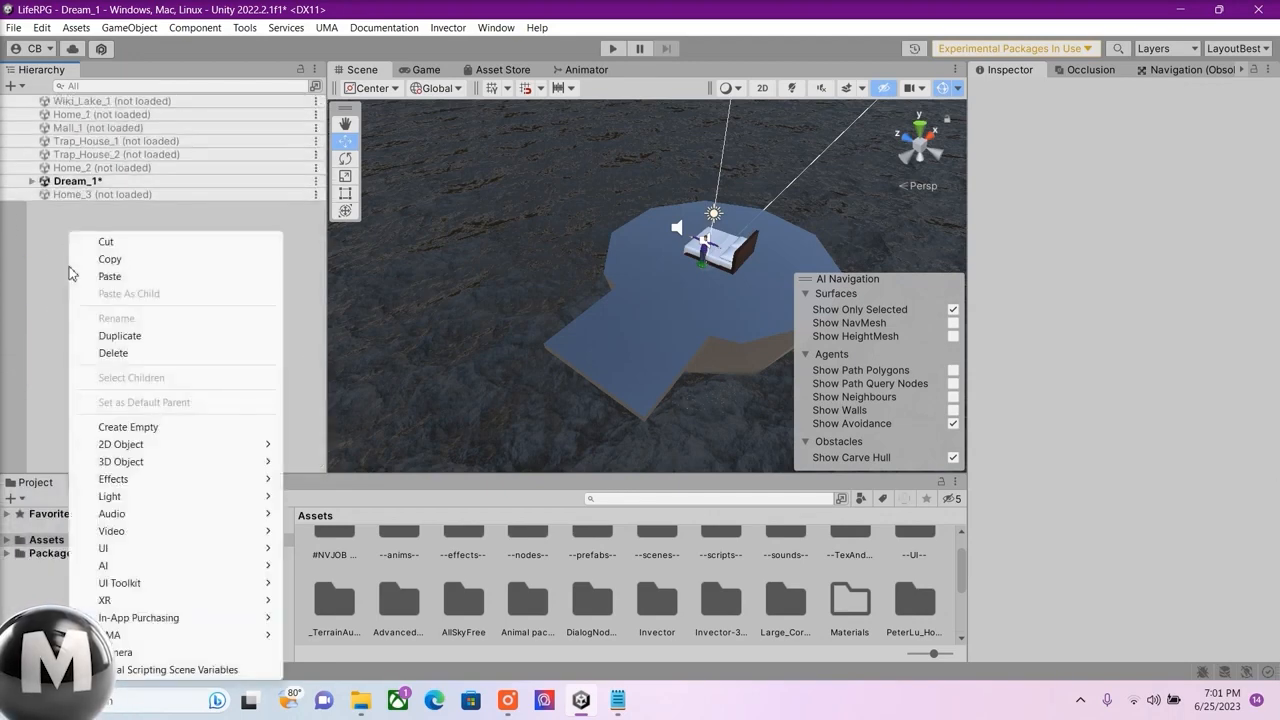
mouse_move(165, 466)
click(366, 463)
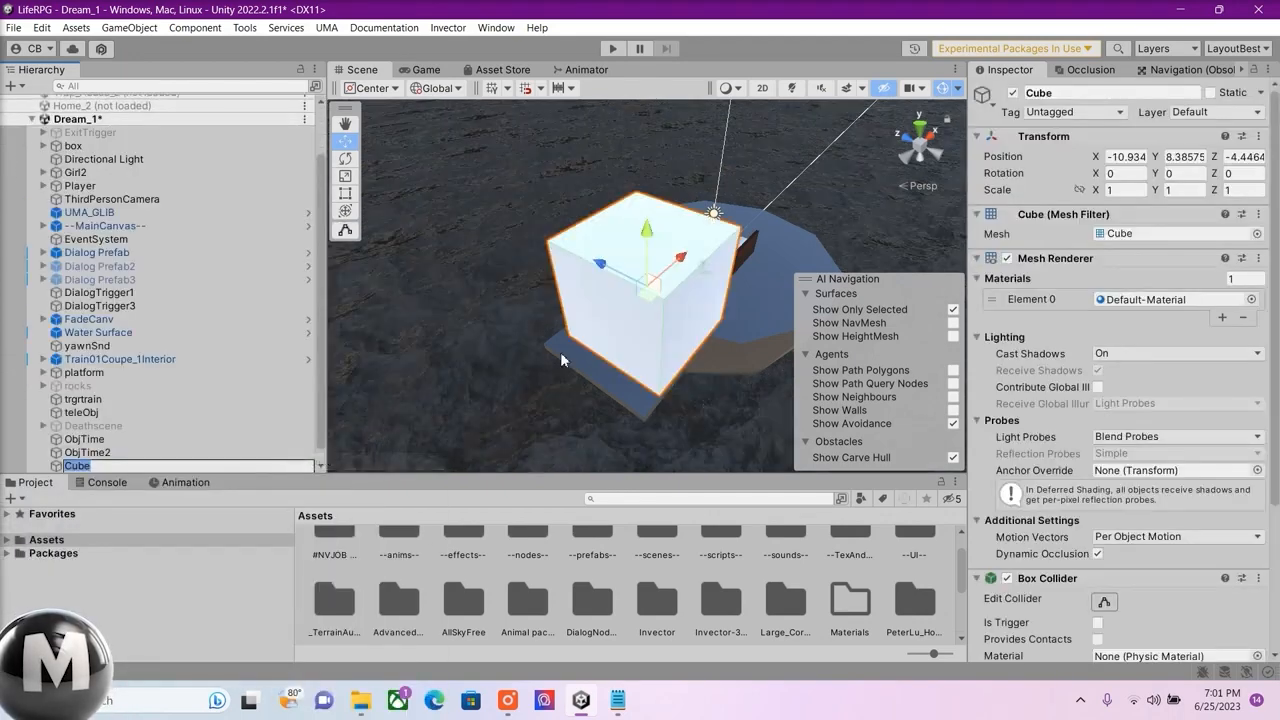
Set the cube's position to 0, 0, 0, and move it along the X axis to -10.5, in front of the platform.
click(1124, 156)
text(0)
key(Tab)
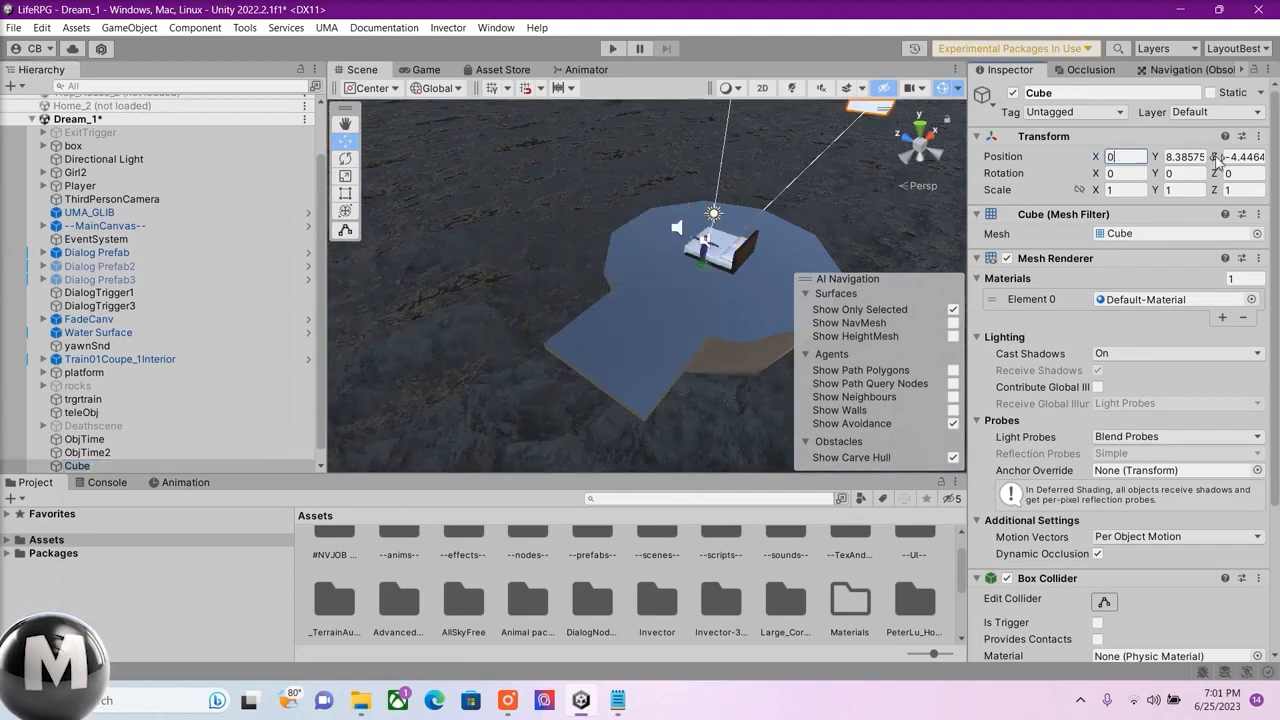
text(0)
key(Tab)
text(0)
drag(733, 241, 613, 408)
right_drag(655, 348, 384, 487)
key(w)
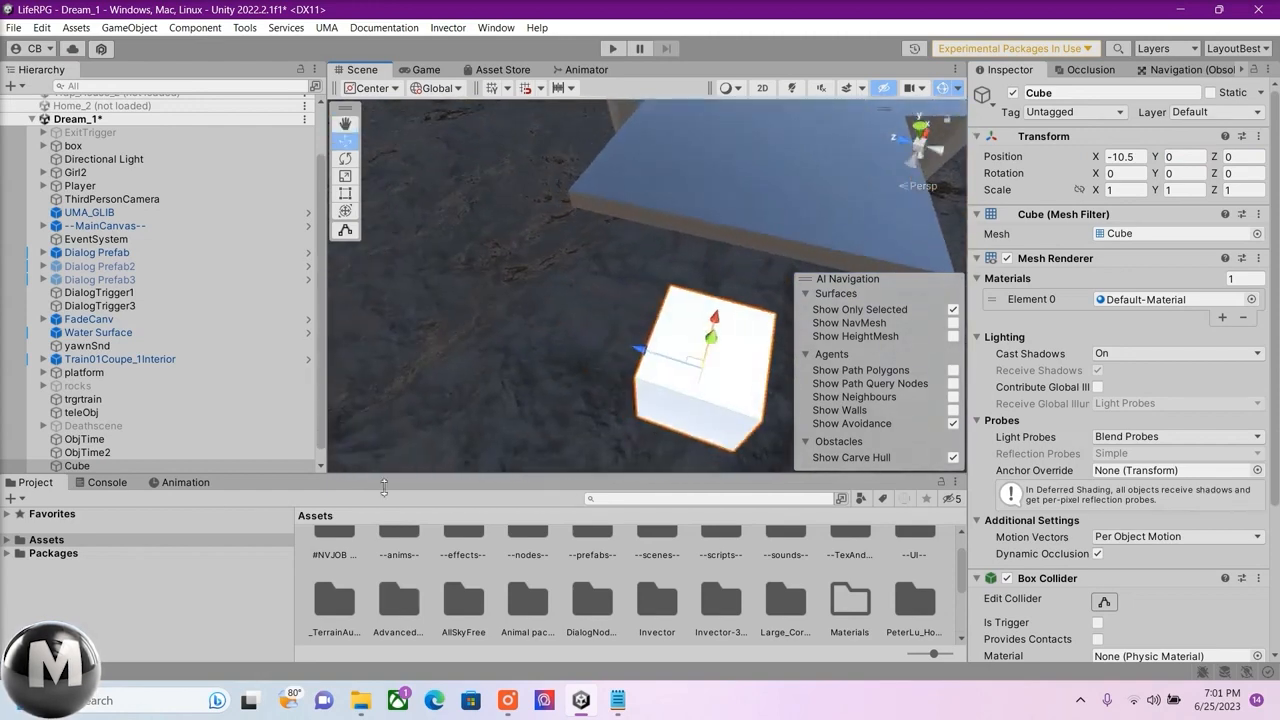
Create an animation clip named cubetest for the cube in the Assets folder, replacing the existing file.
click(184, 486)
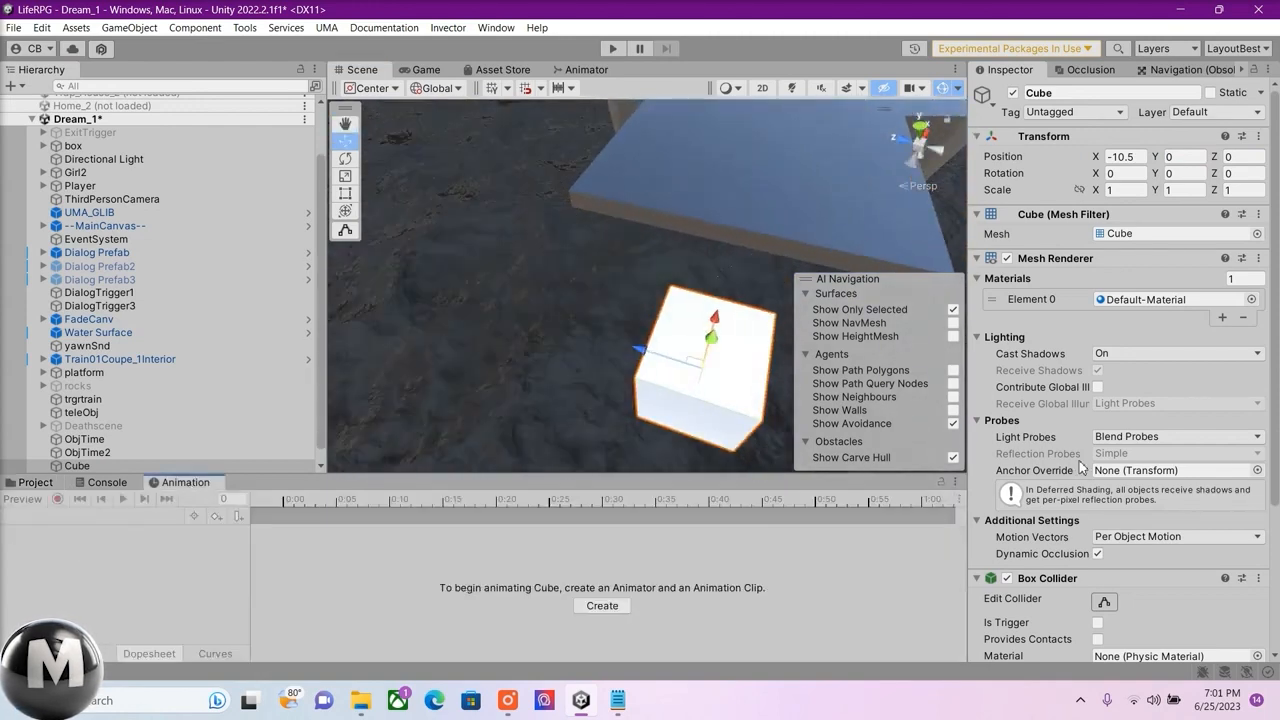
click(953, 484)
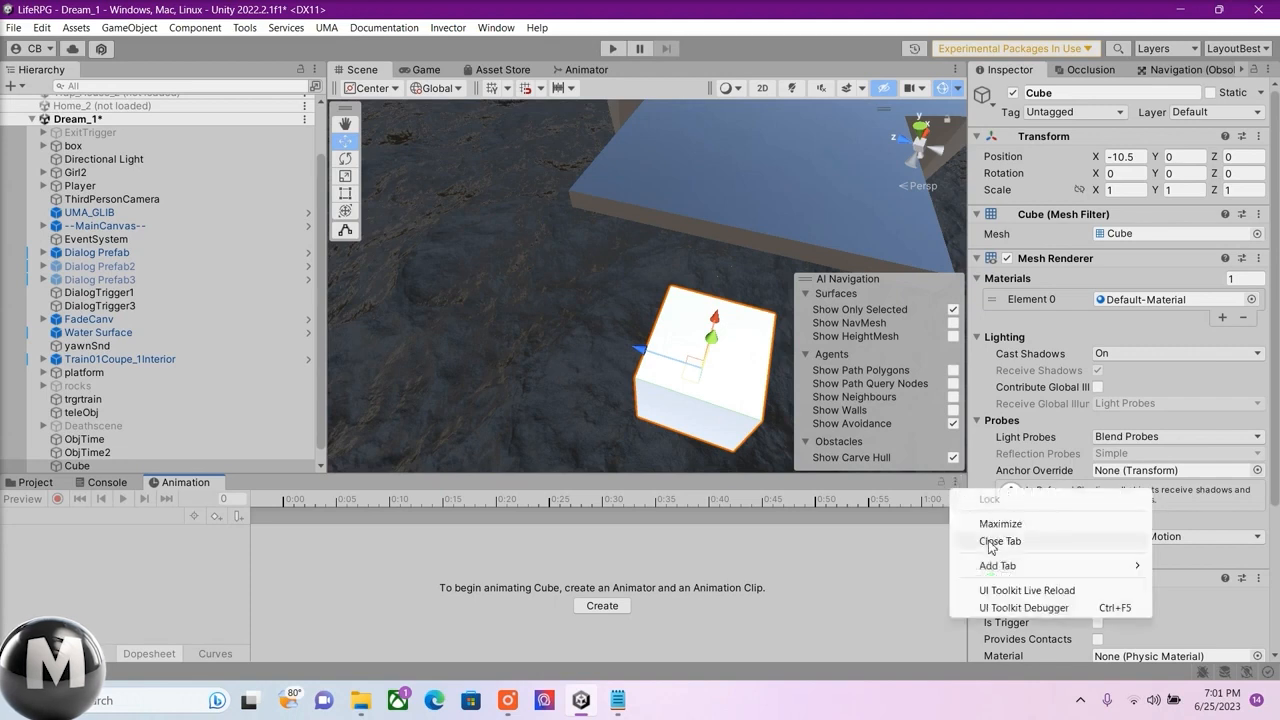
mouse_move(994, 570)
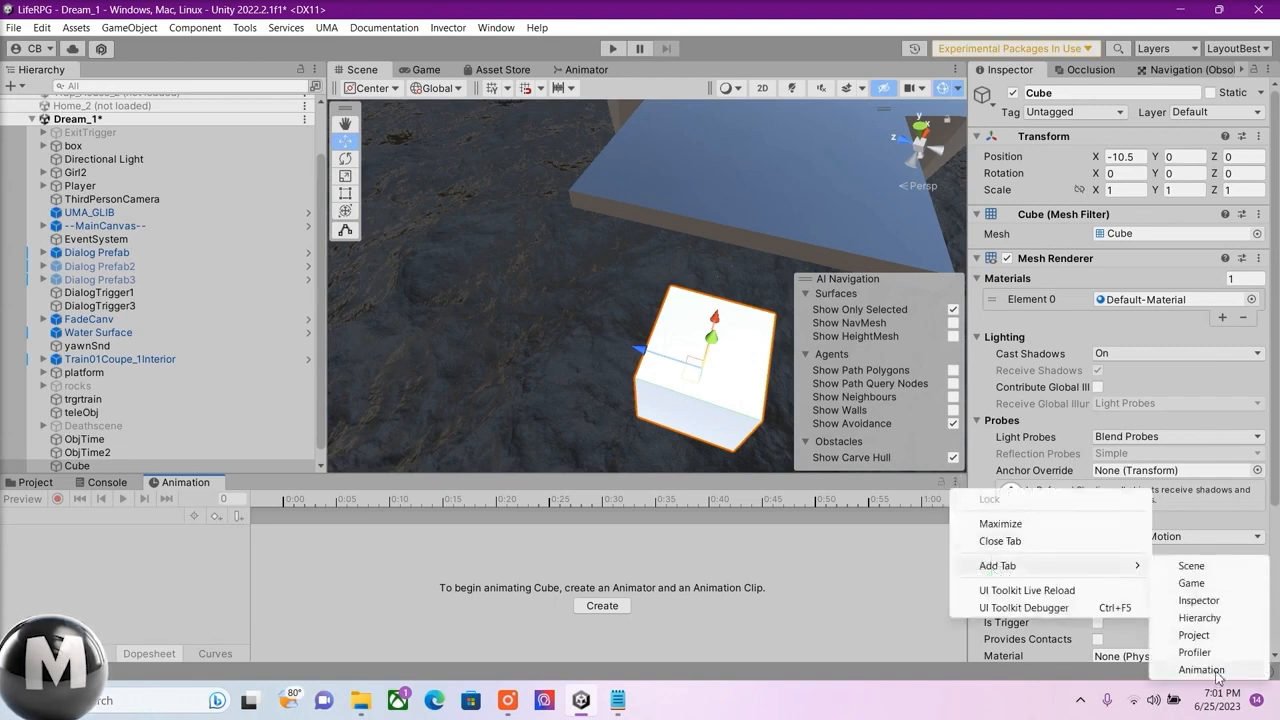
click(603, 606)
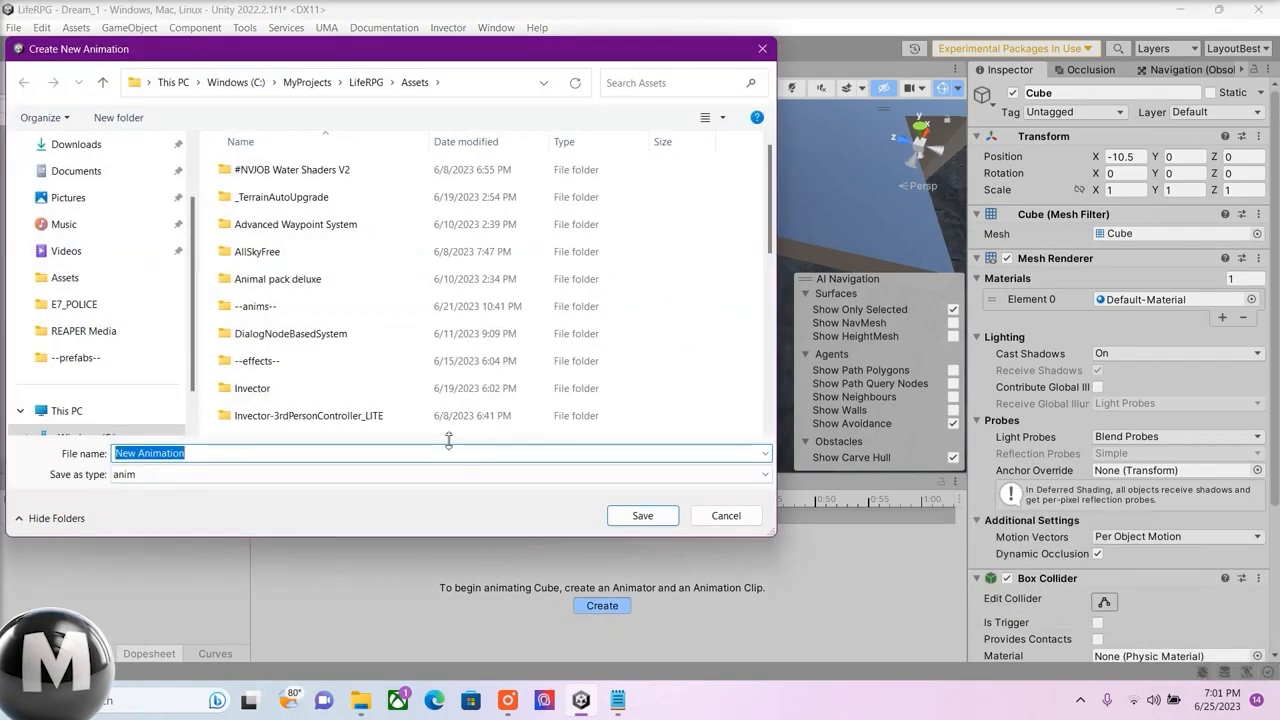
text(cube)
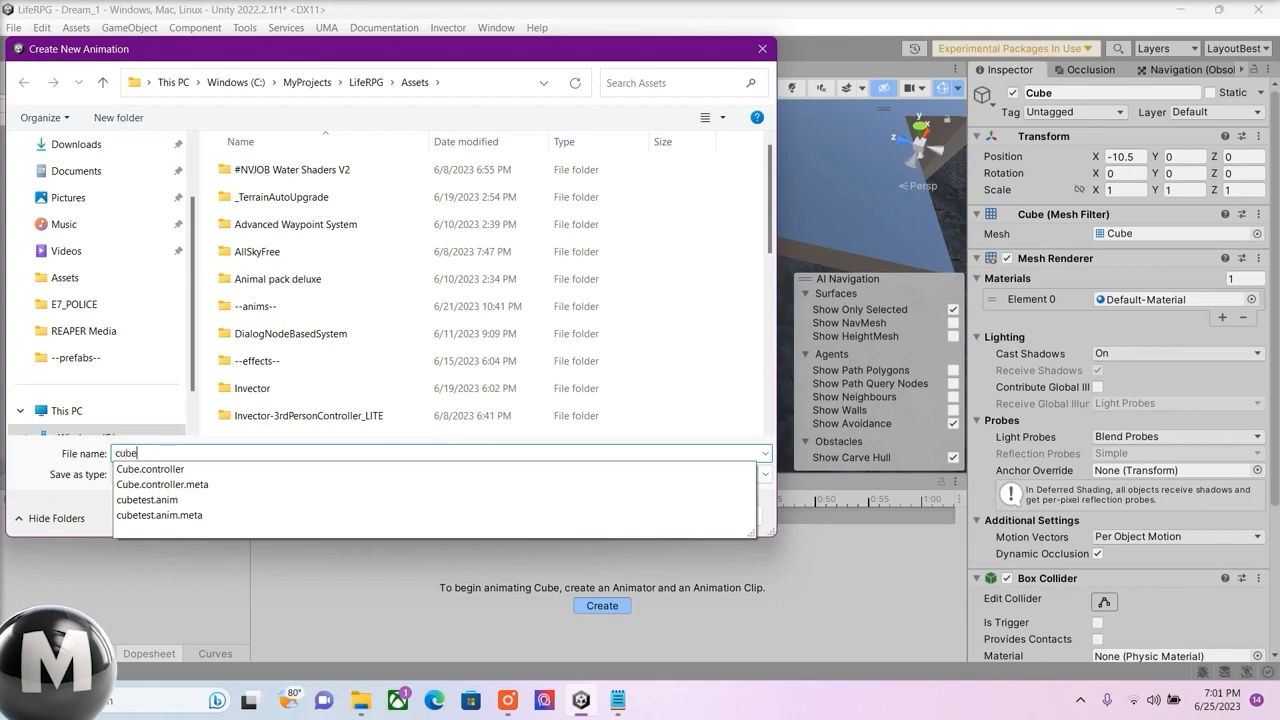
text(test)
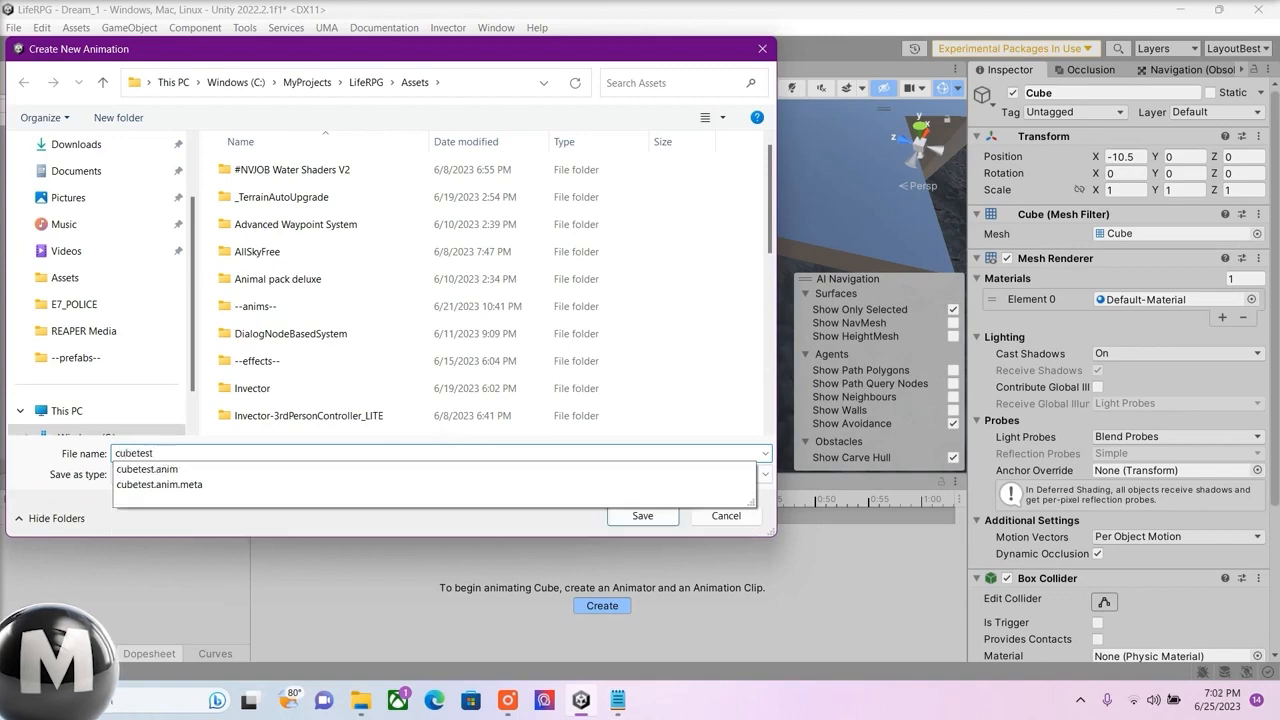
key(Return)
click(679, 350)
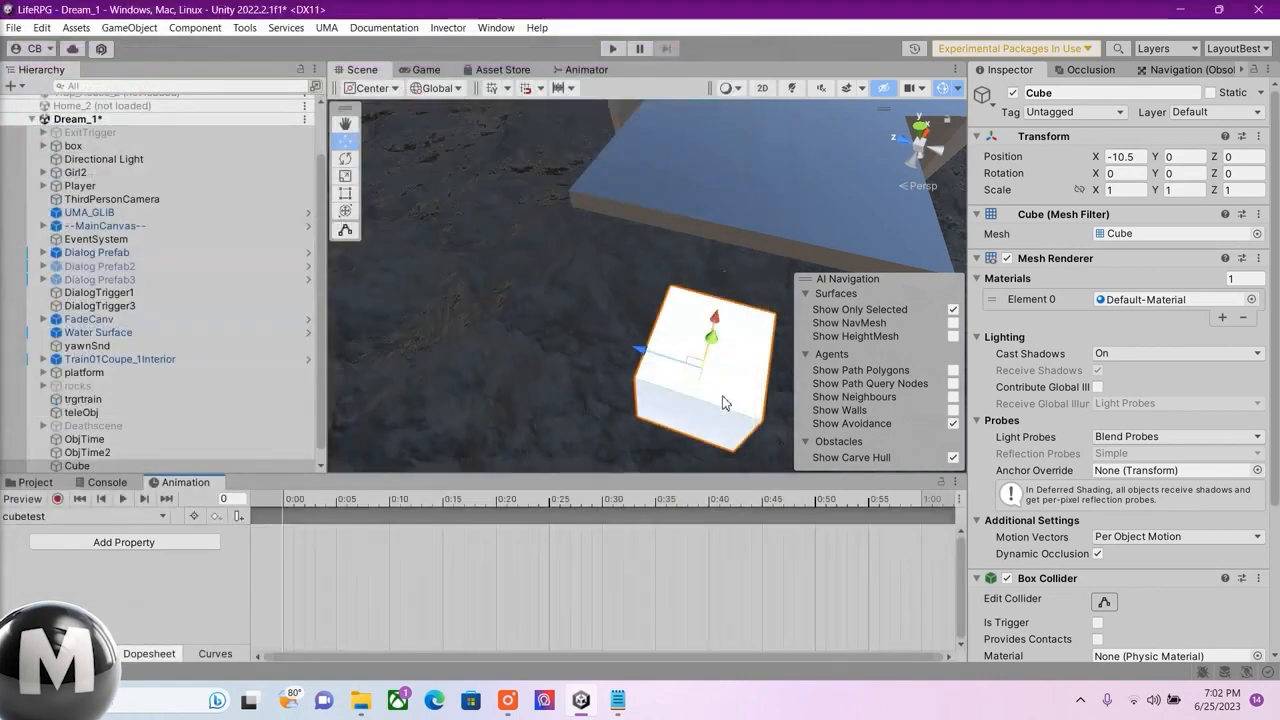
Start recording the cubetest clip and key the cube's Z position at -5 on the 1:00 mark.
click(58, 499)
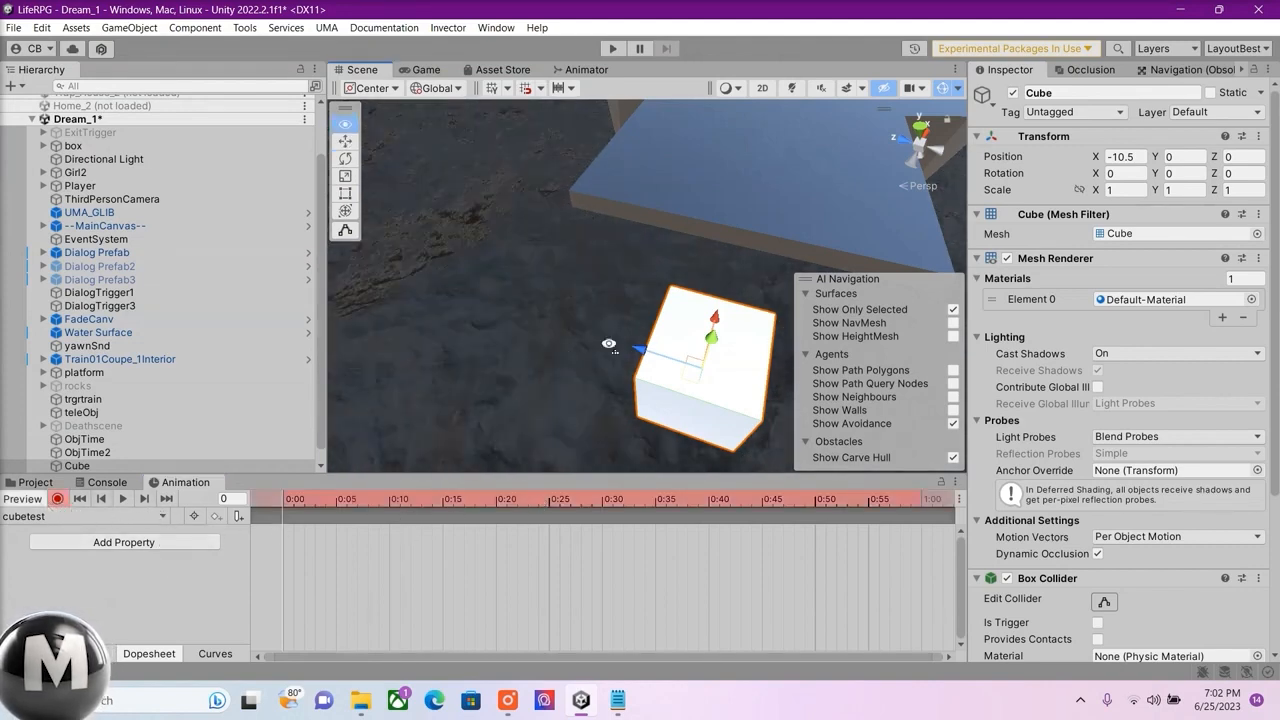
right_drag(628, 345, 692, 326)
scroll(693, 325, down, 5)
scroll(677, 357, down, 3)
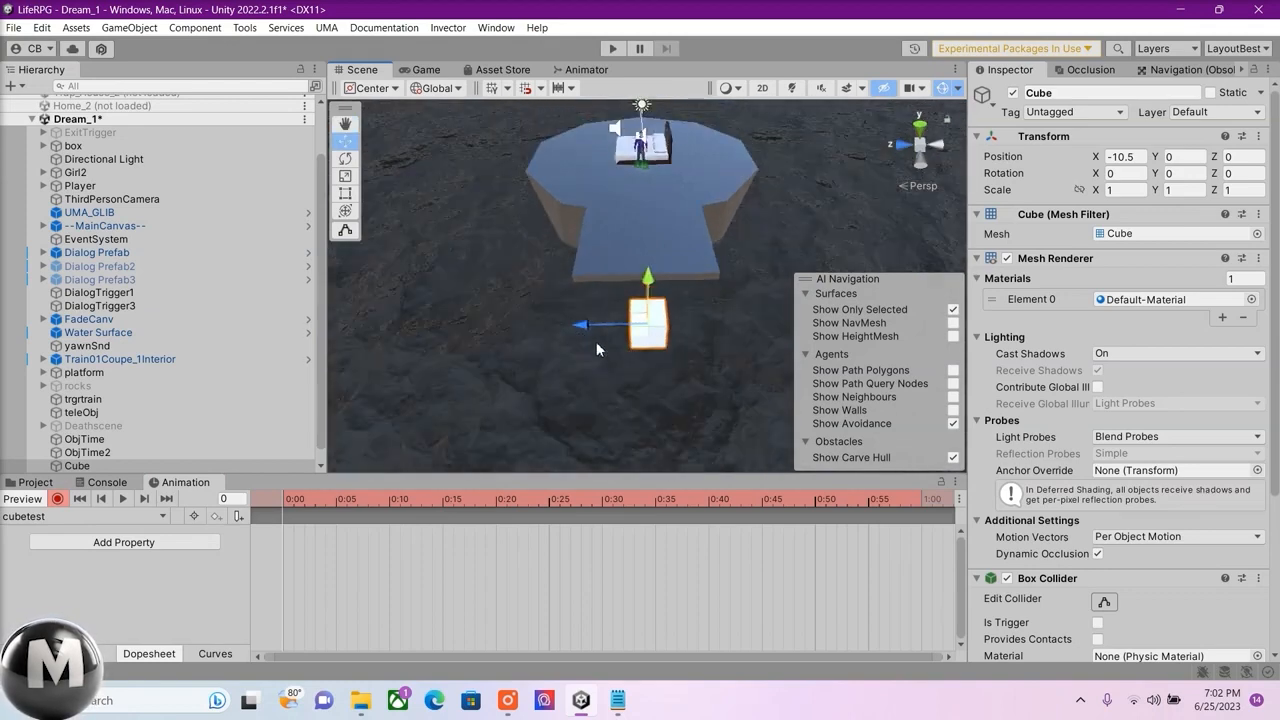
scroll(686, 330, down, 2)
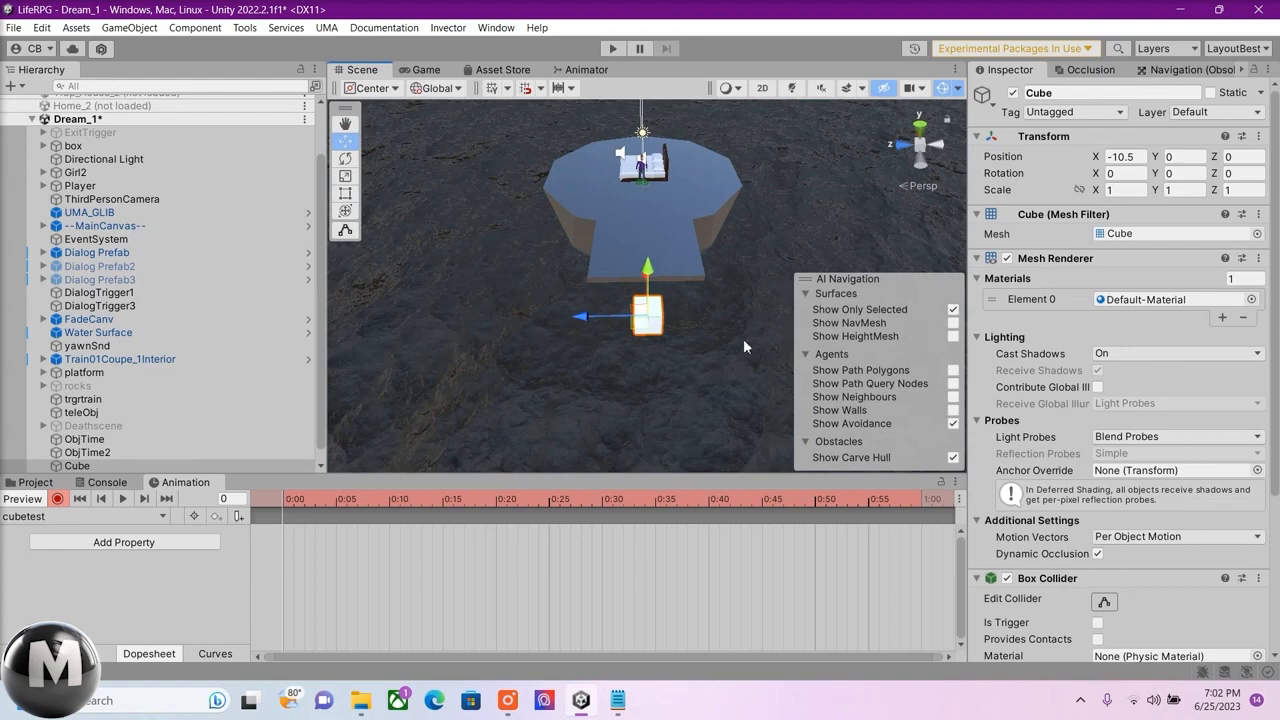
scroll(811, 528, down, 1)
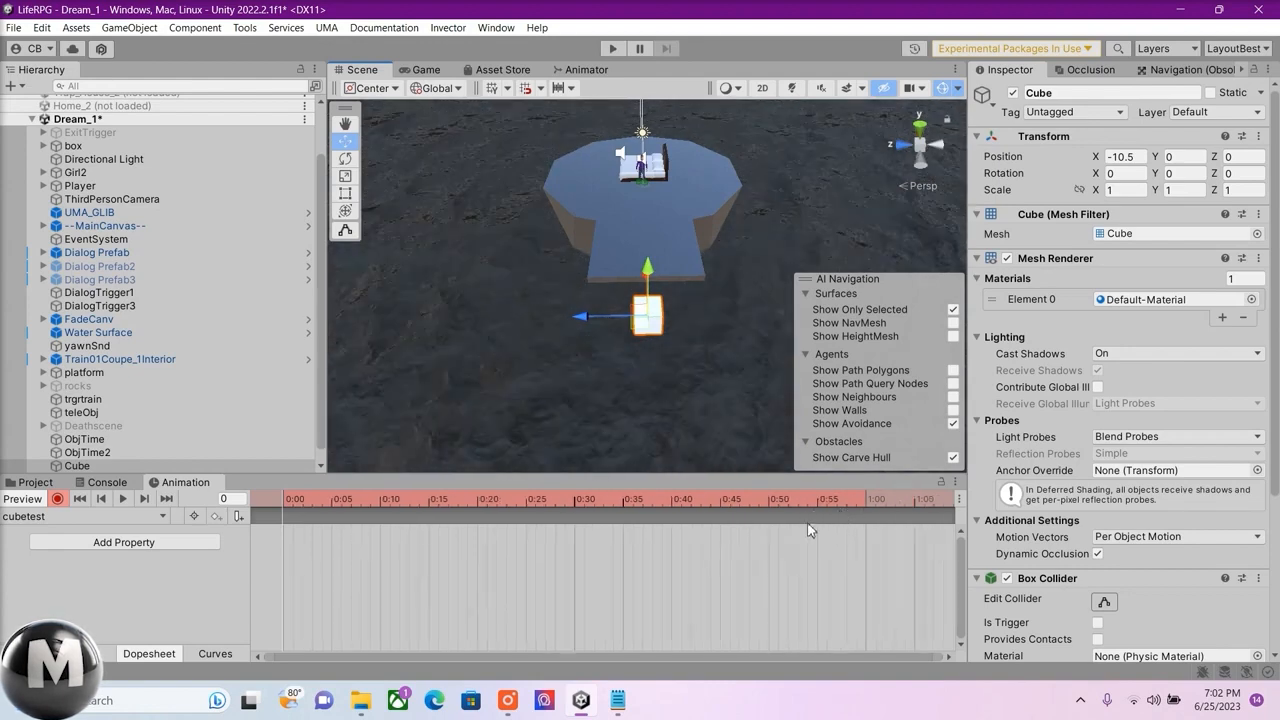
click(865, 499)
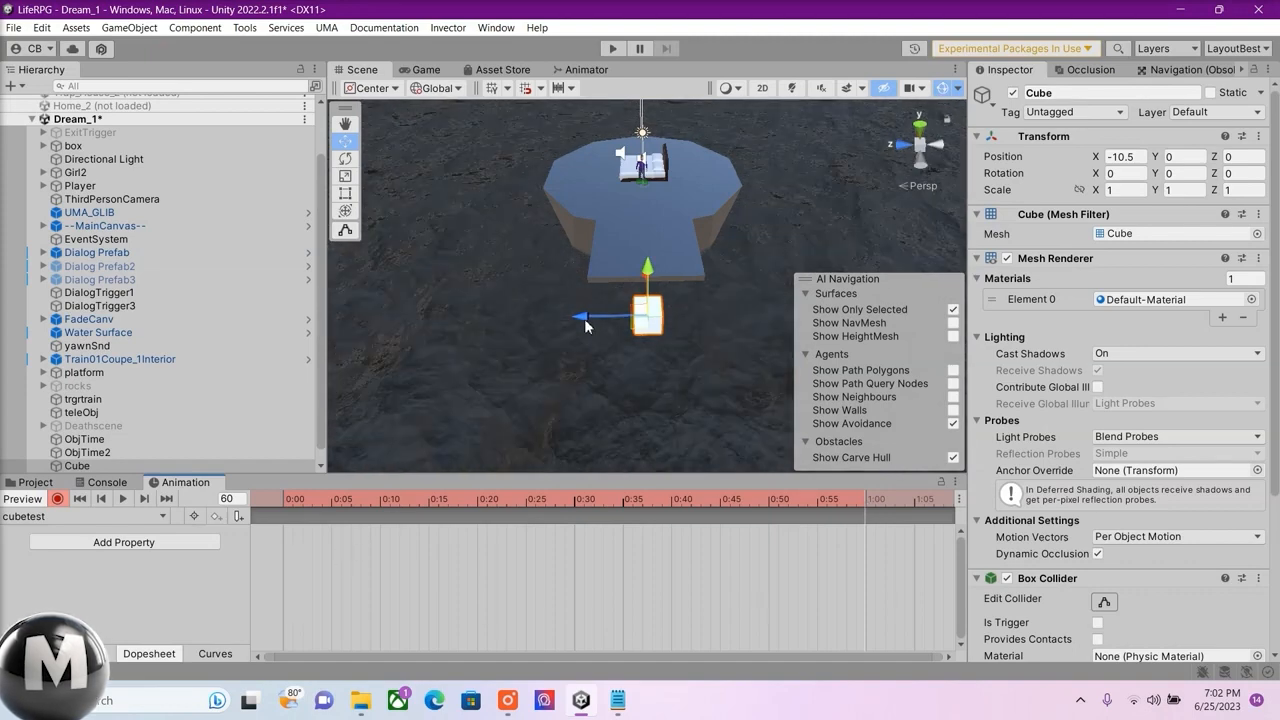
drag(584, 318, 735, 325)
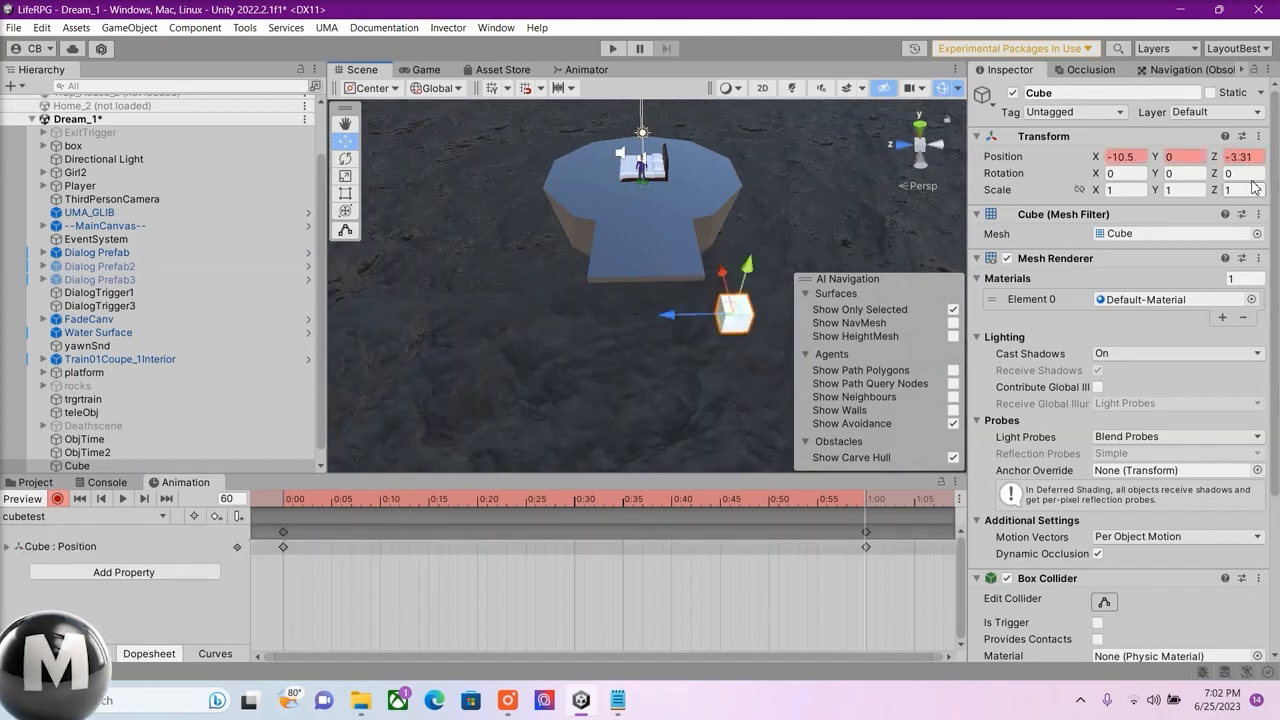
click(1237, 156)
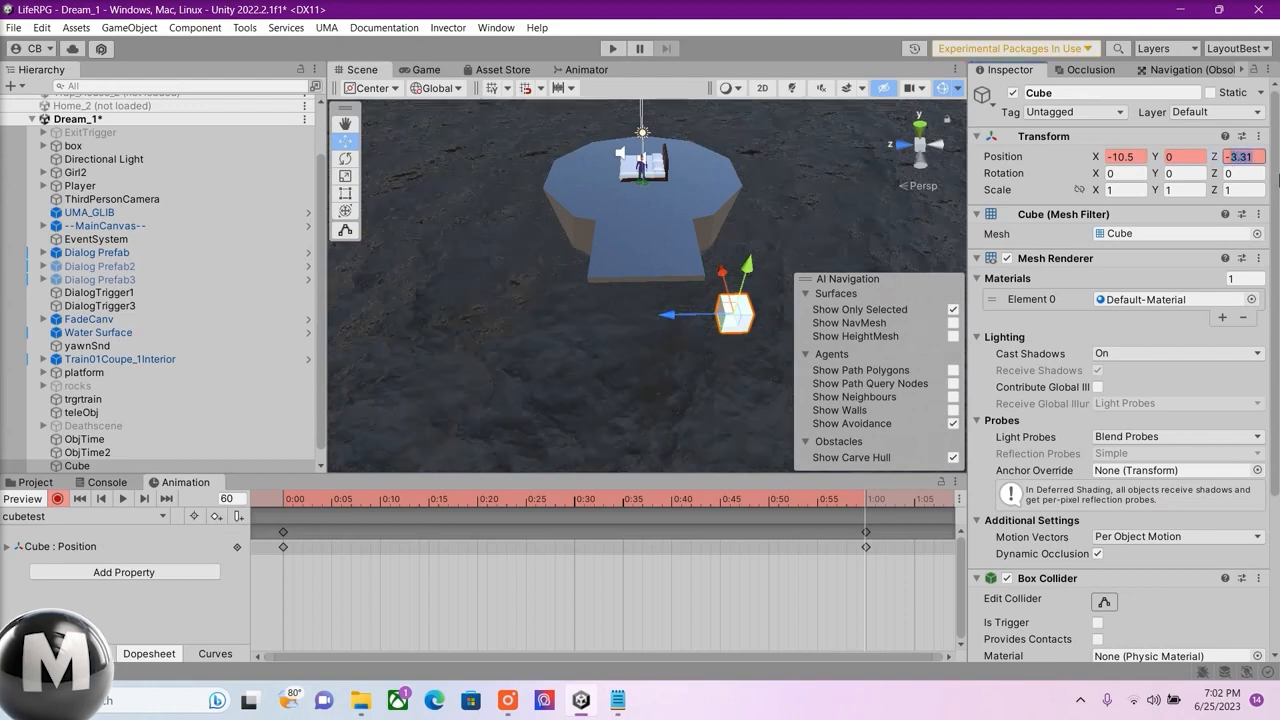
text(-5)
Key the cube's Z position at 0 on the 2:00 mark.
scroll(840, 558, down, 3)
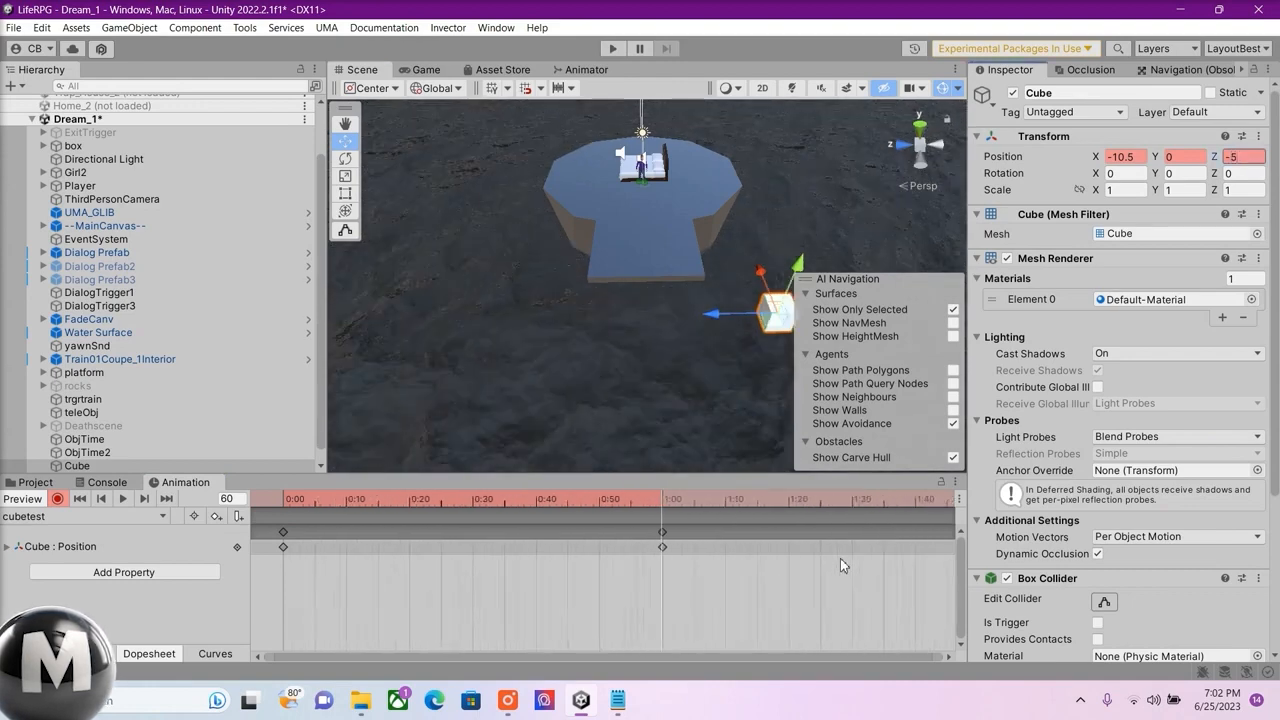
scroll(840, 560, down, 3)
click(732, 505)
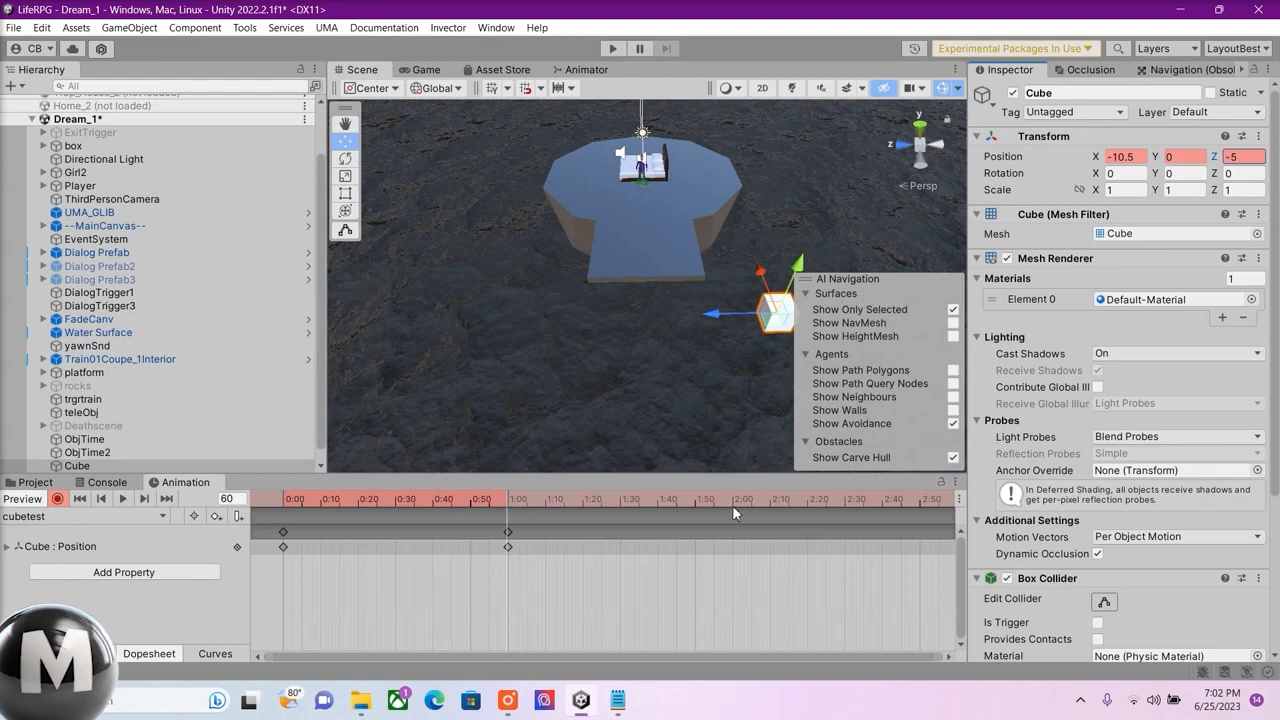
click(1245, 157)
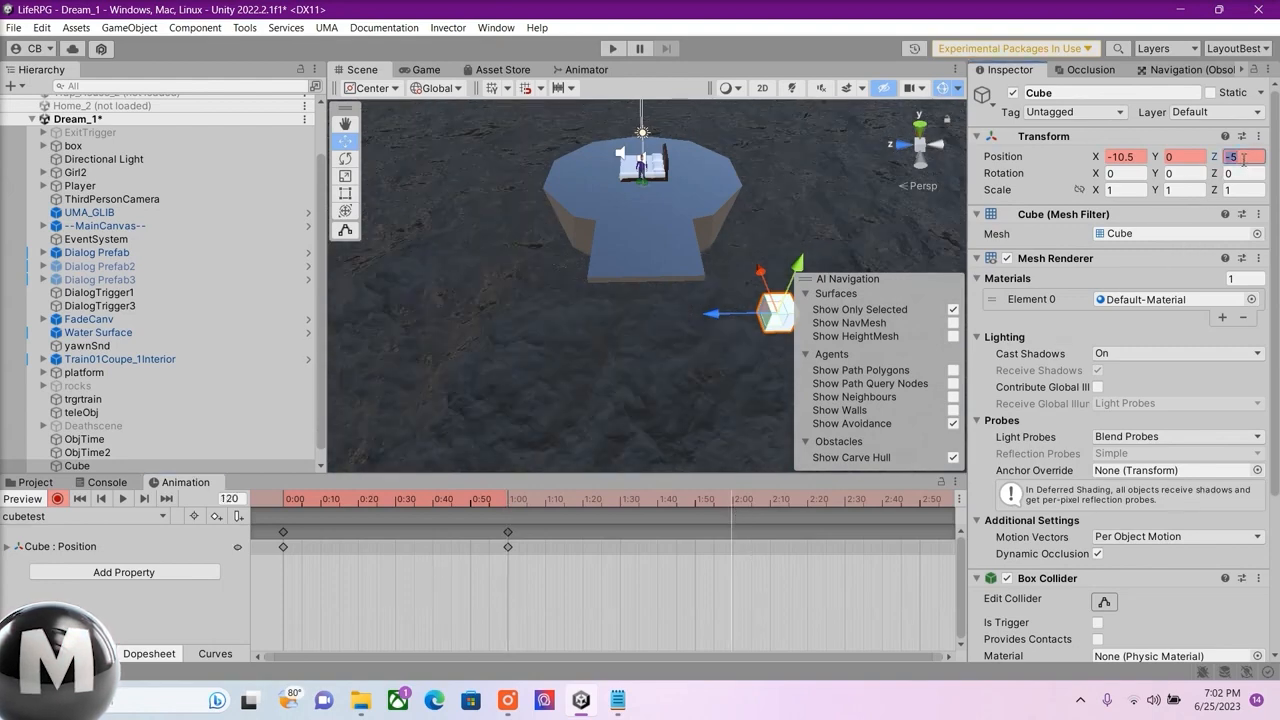
text(0)
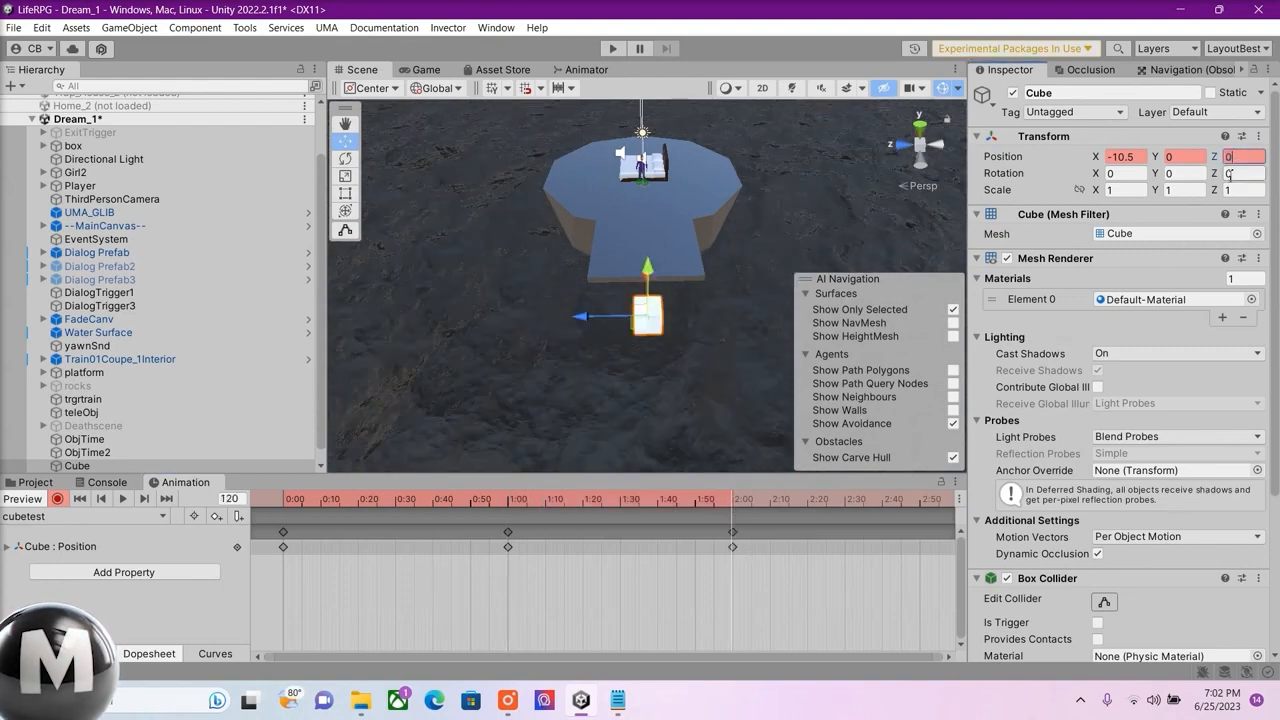
Check the keyframes at 0:00 and 2:00, and play the clip to preview the cube's movement.
click(284, 547)
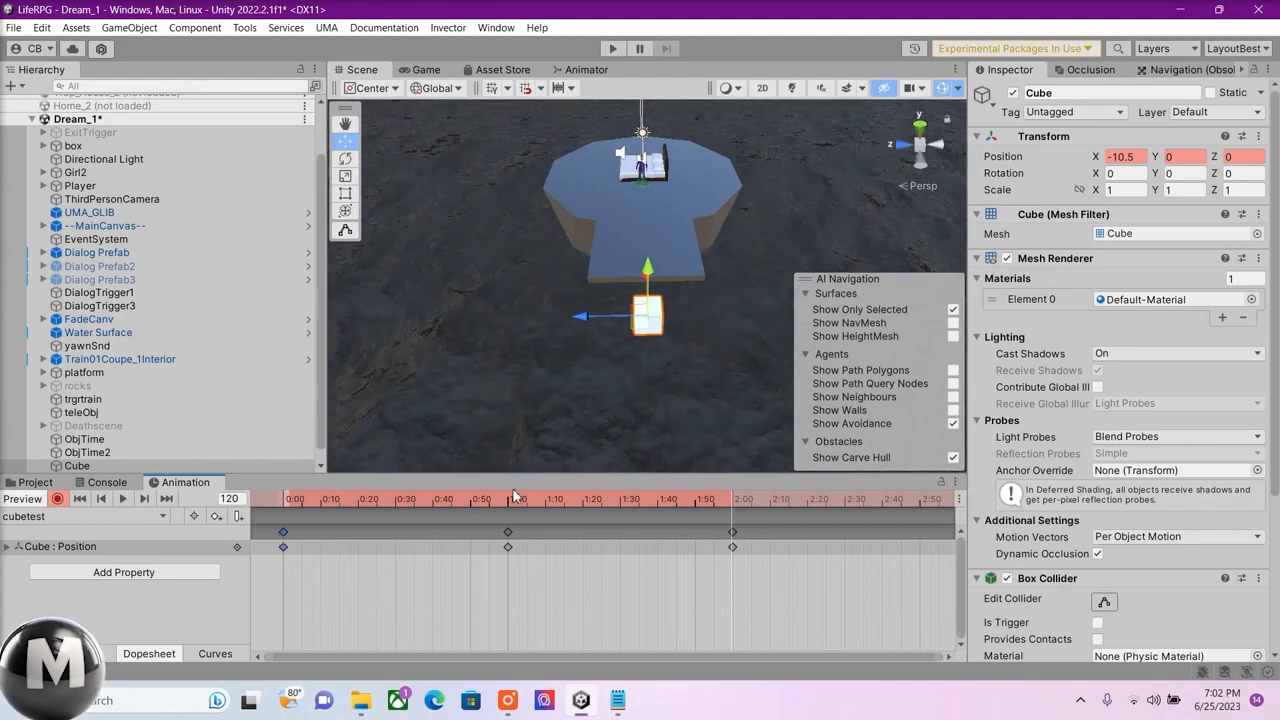
click(729, 499)
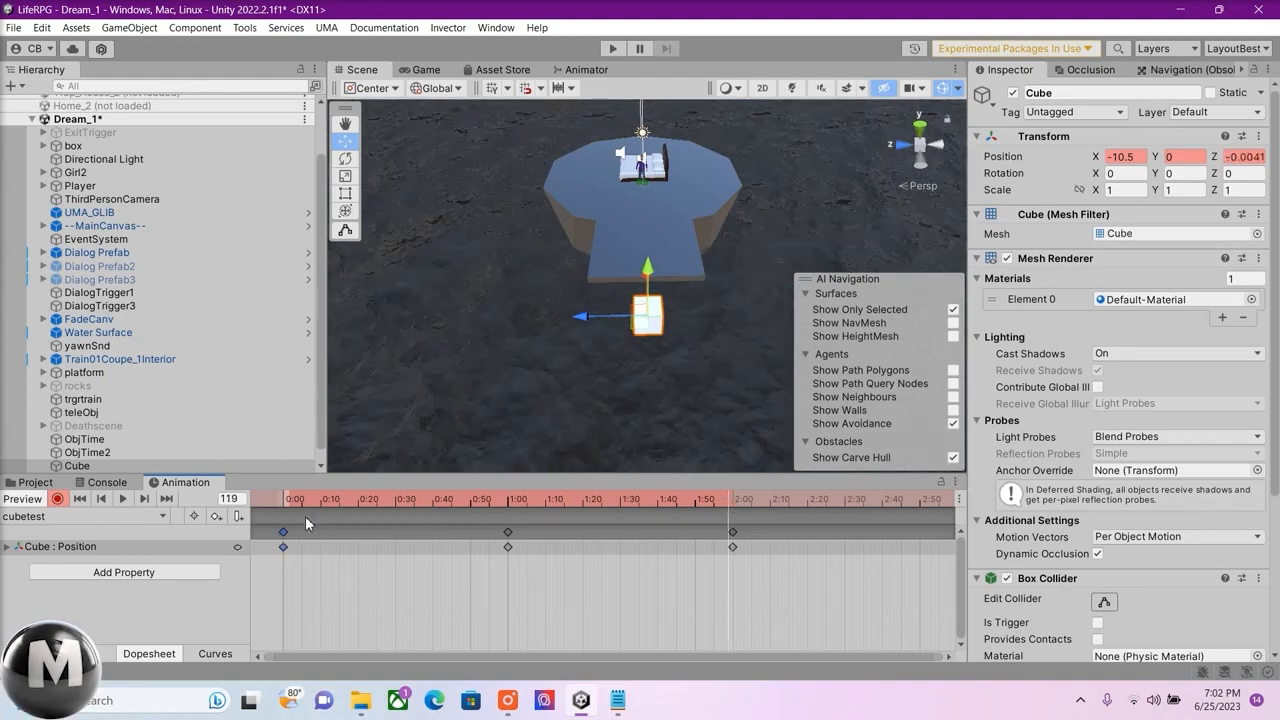
click(733, 492)
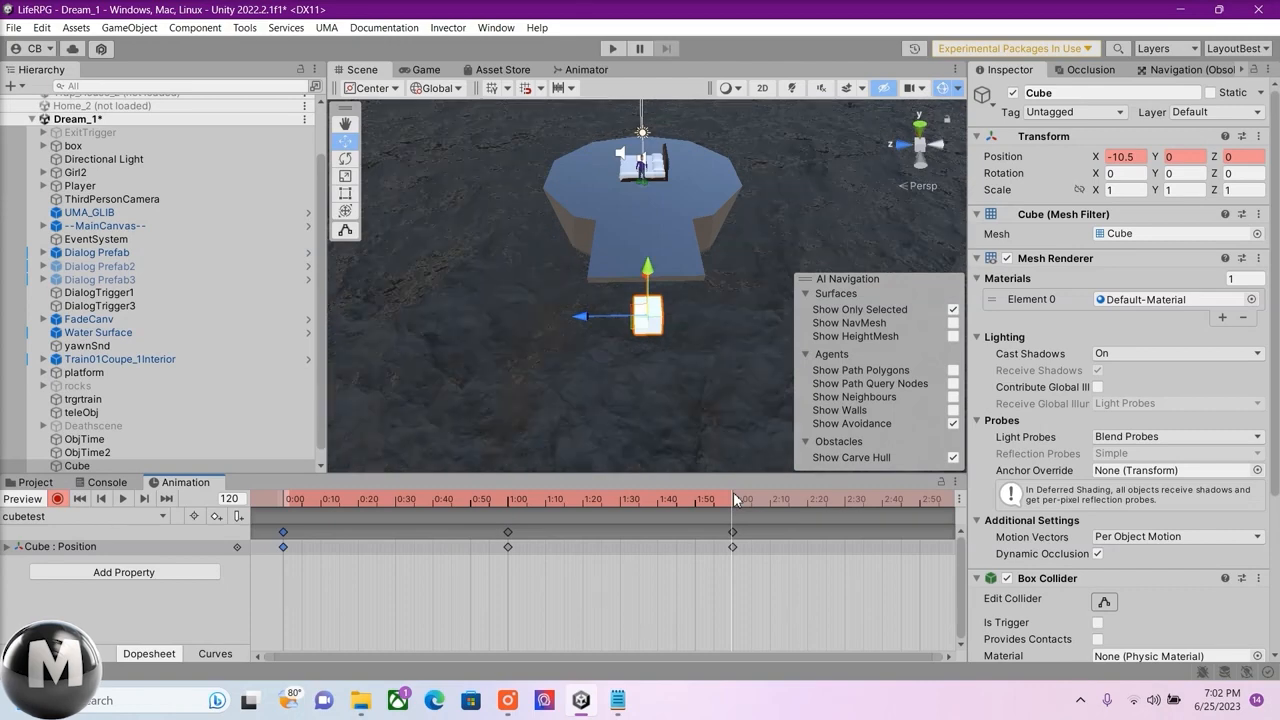
click(733, 531)
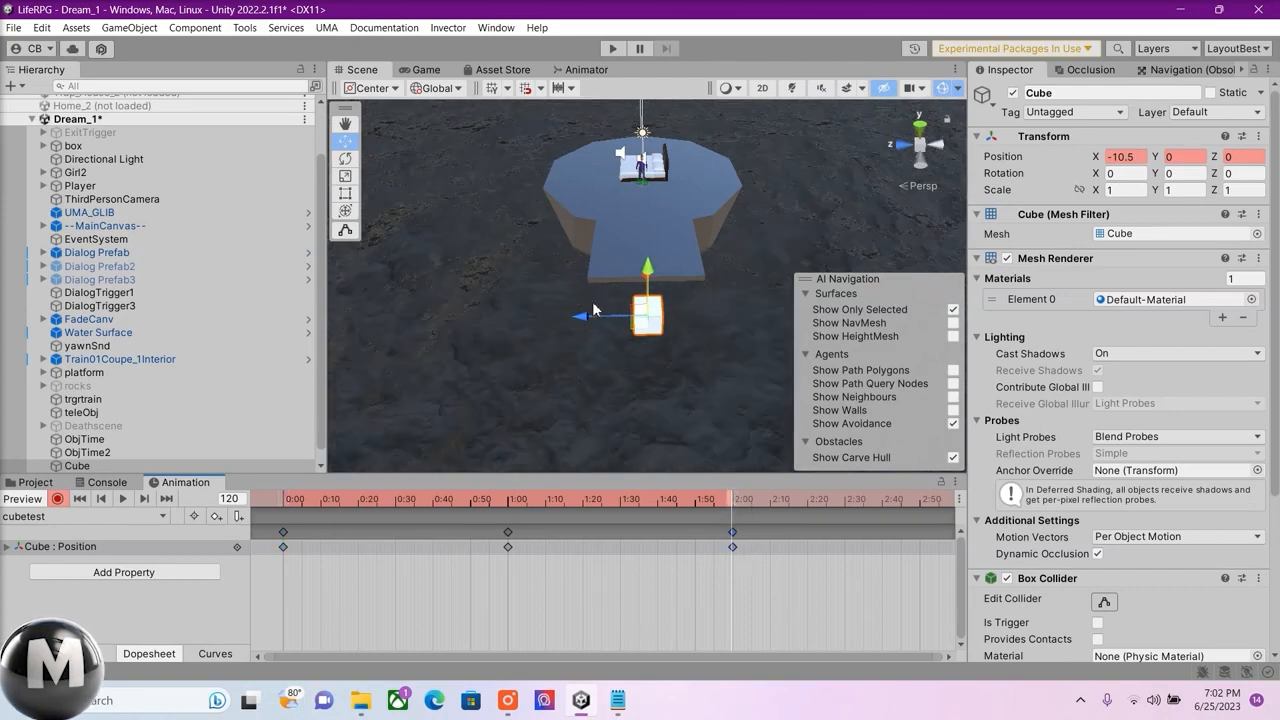
click(122, 500)
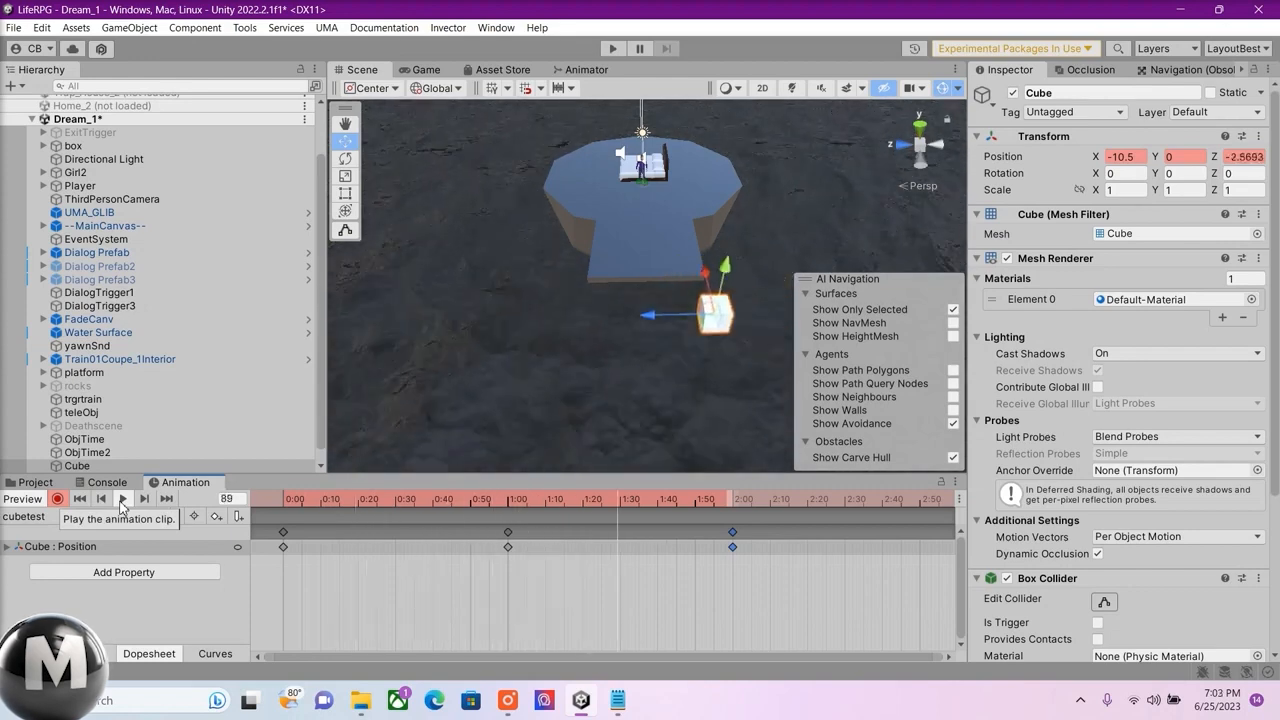
click(122, 500)
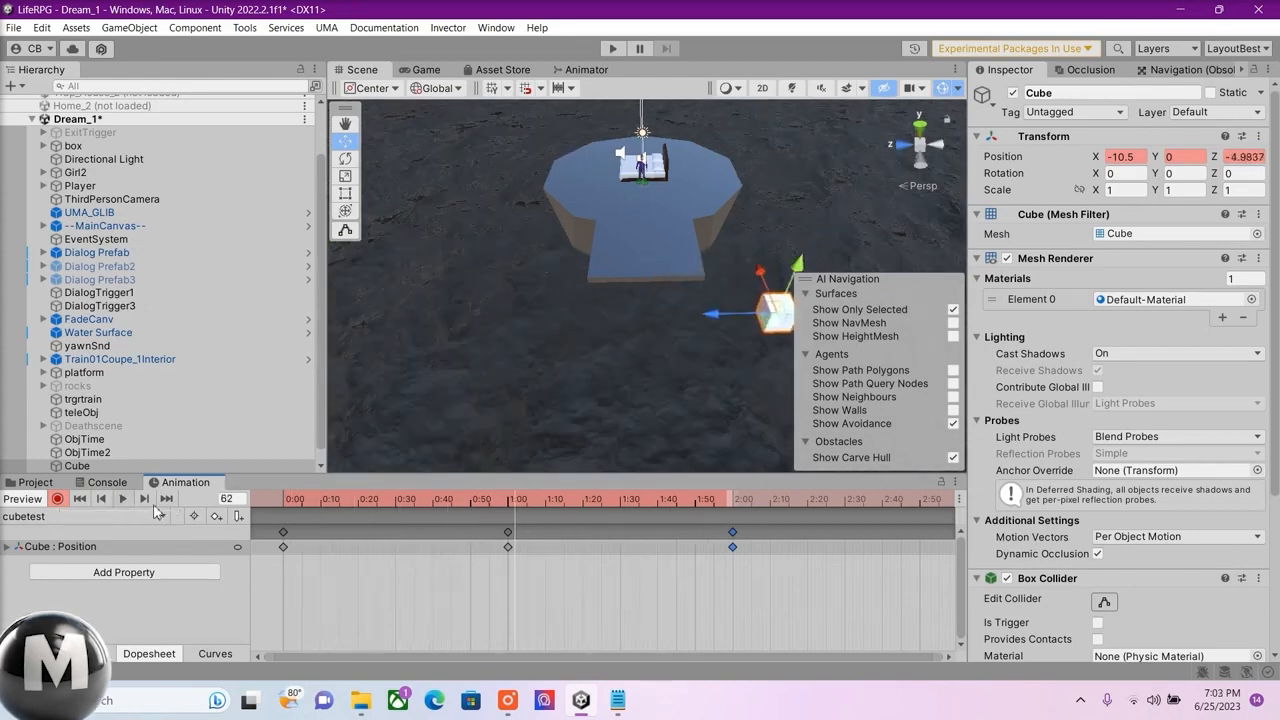
Key the cube's Z position at 5 on the 3:00 mark.
click(733, 499)
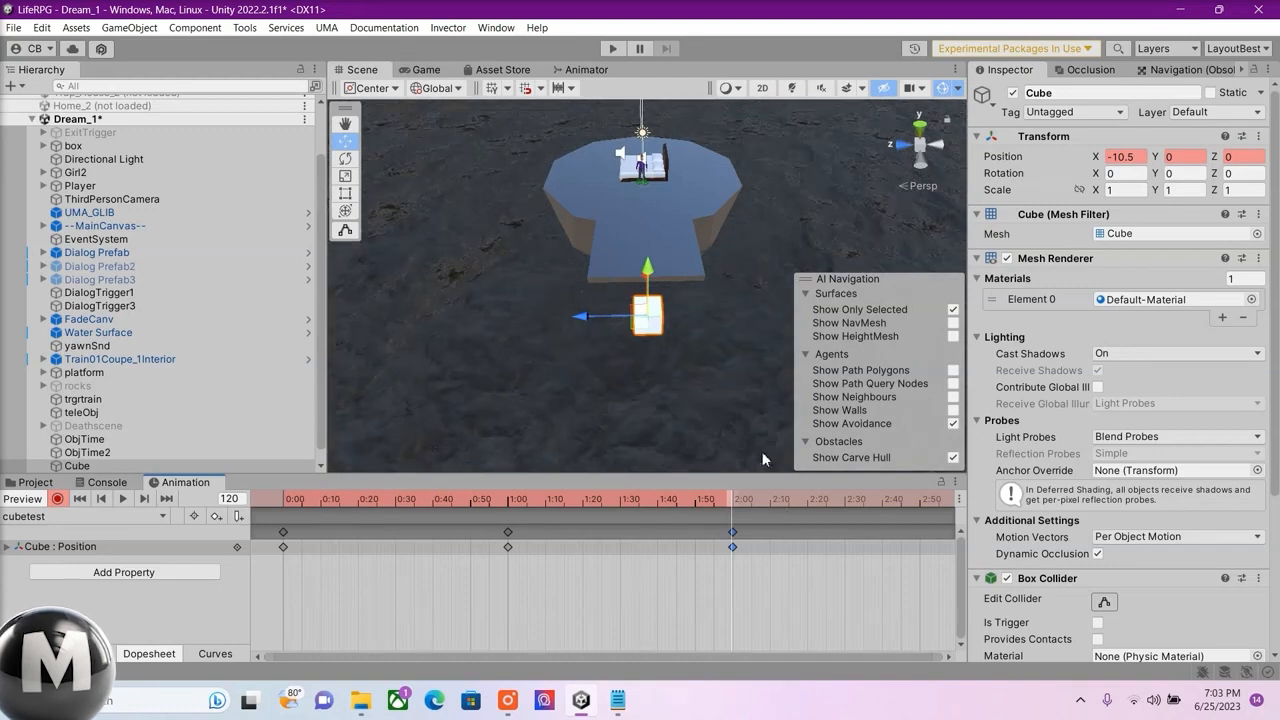
scroll(851, 504, down, 2)
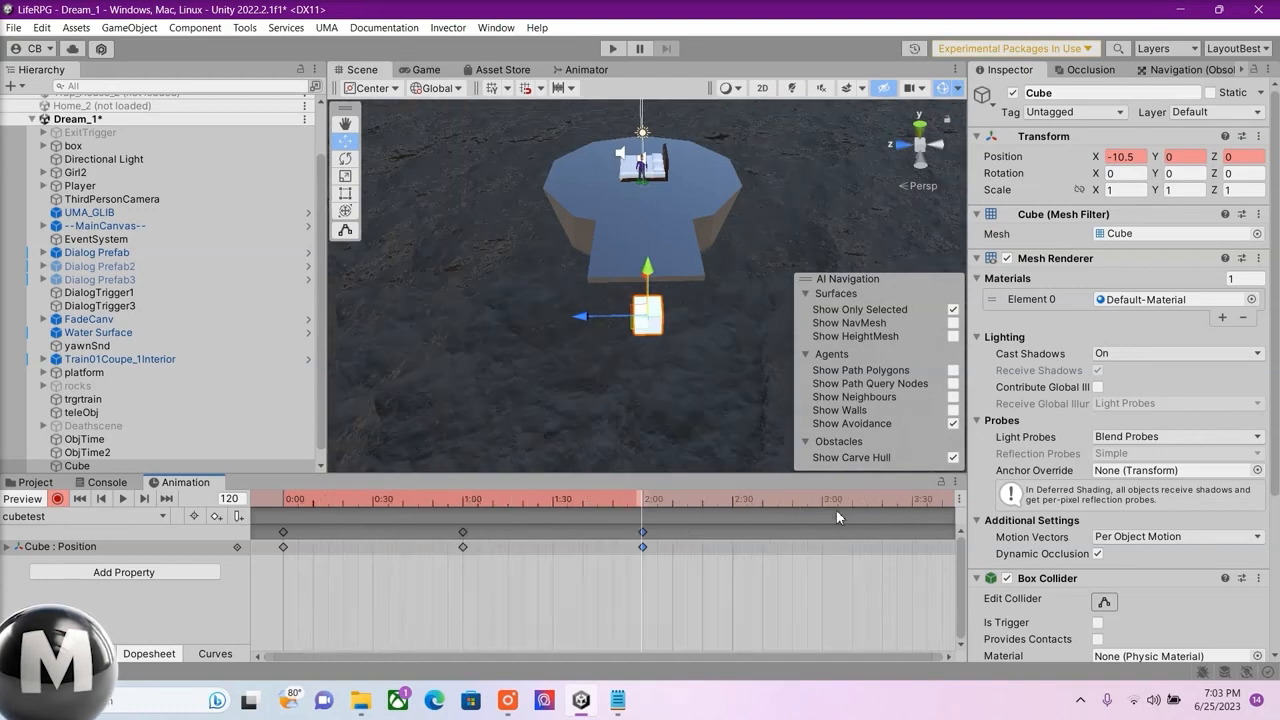
click(820, 500)
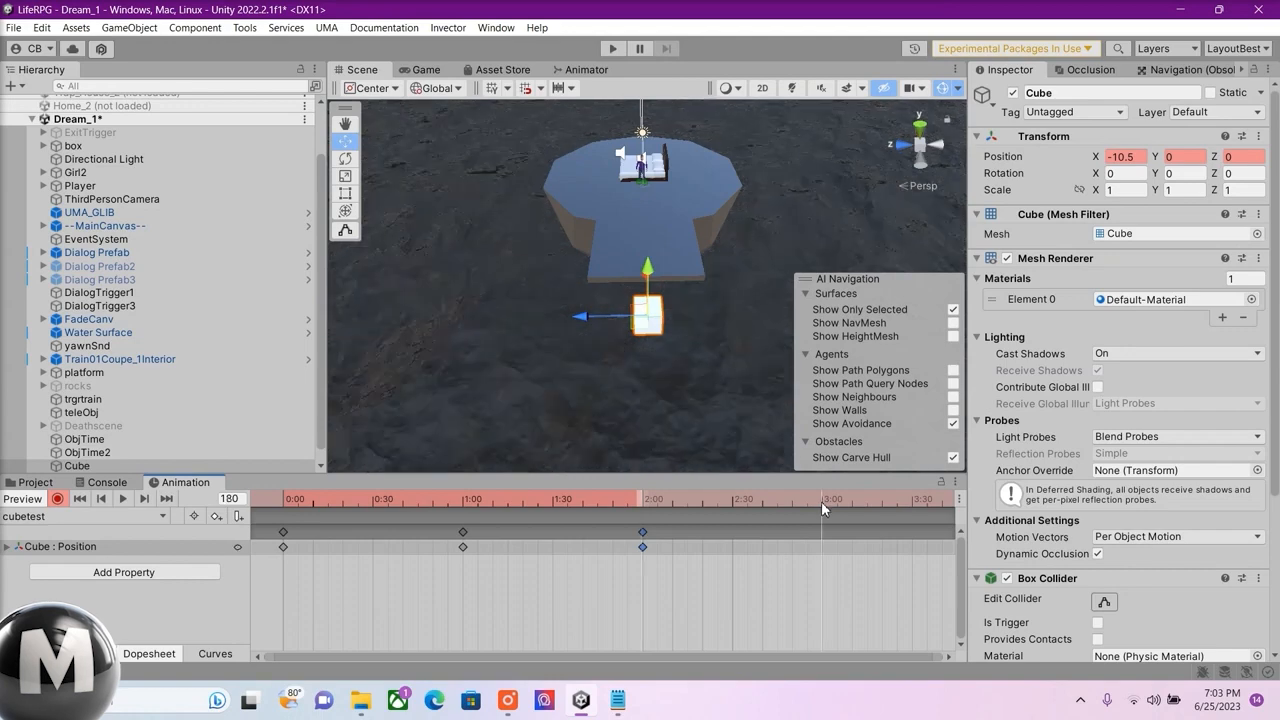
click(1236, 156)
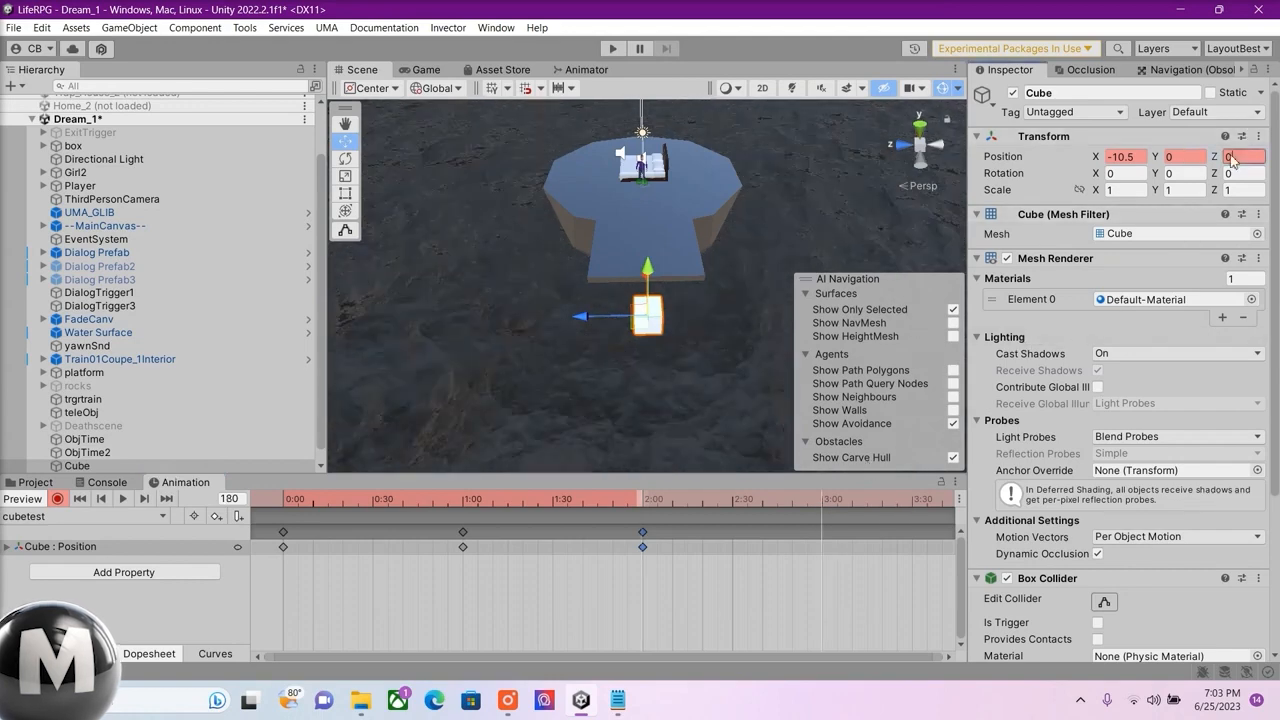
text(5)
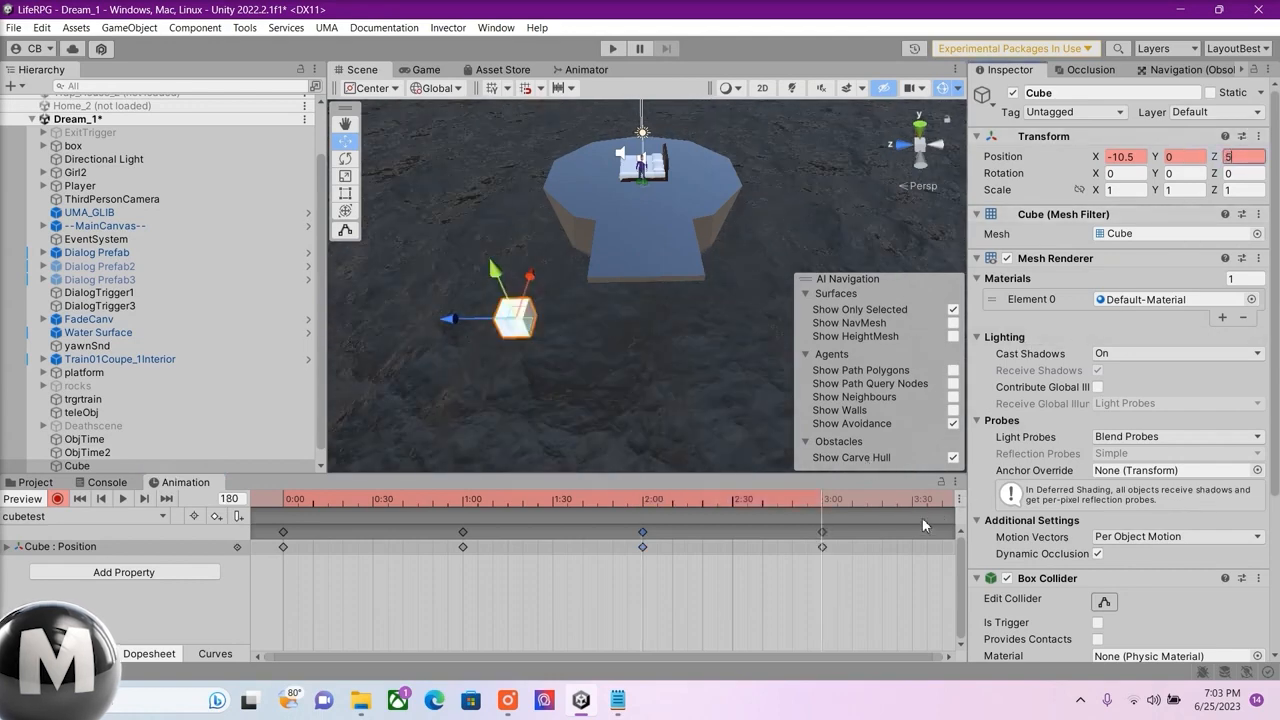
Key the cube's Z position at 0 on the 4:00 mark and play the clip to preview the movement.
scroll(855, 535, down, 2)
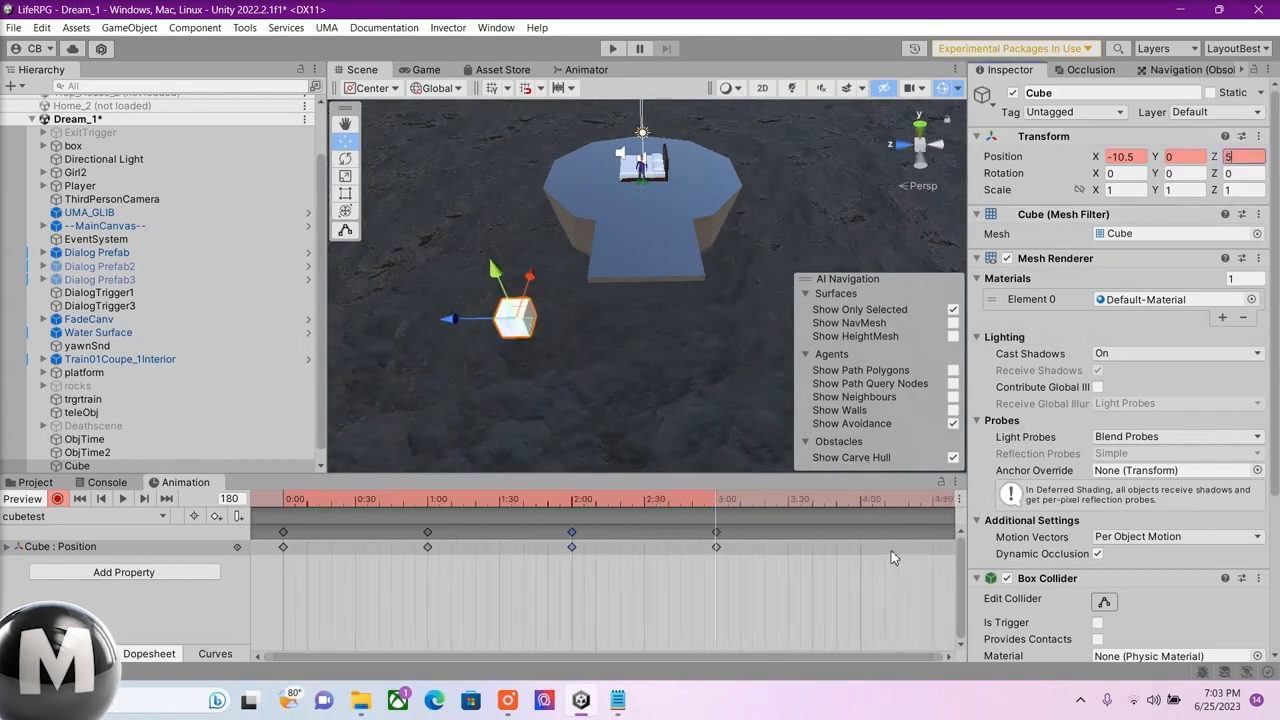
click(749, 500)
click(1241, 157)
text(0)
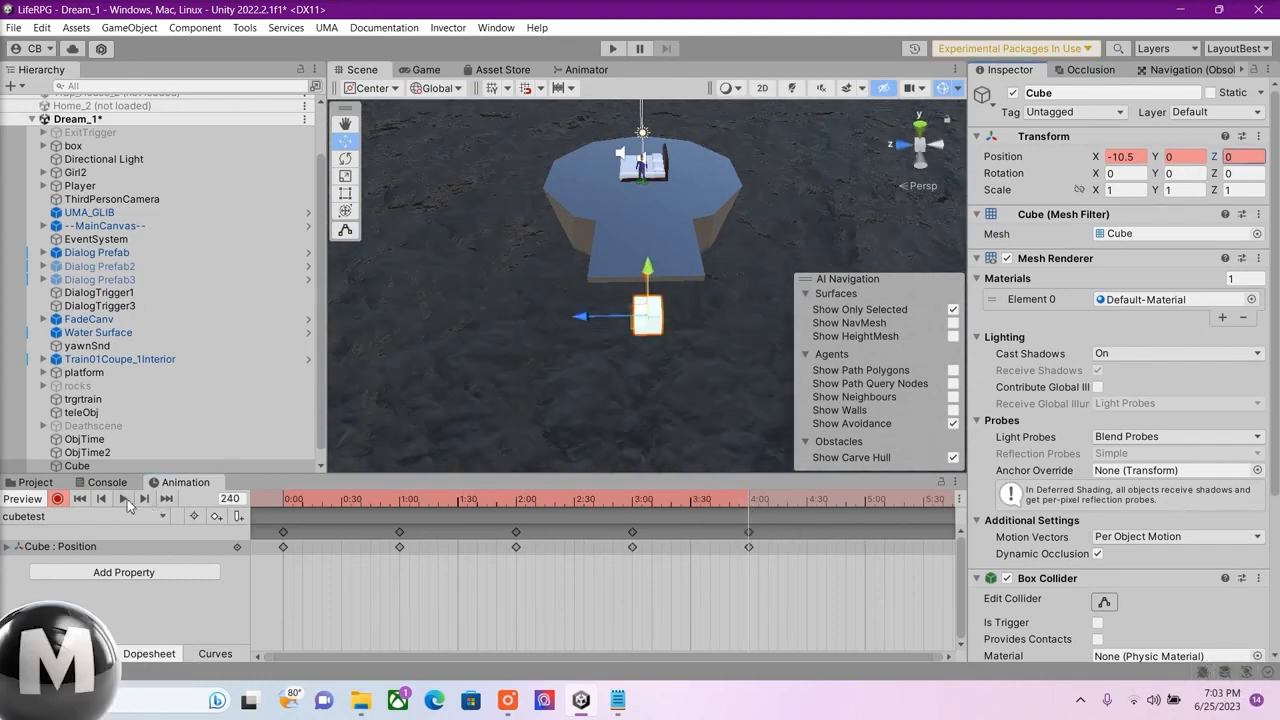
click(125, 499)
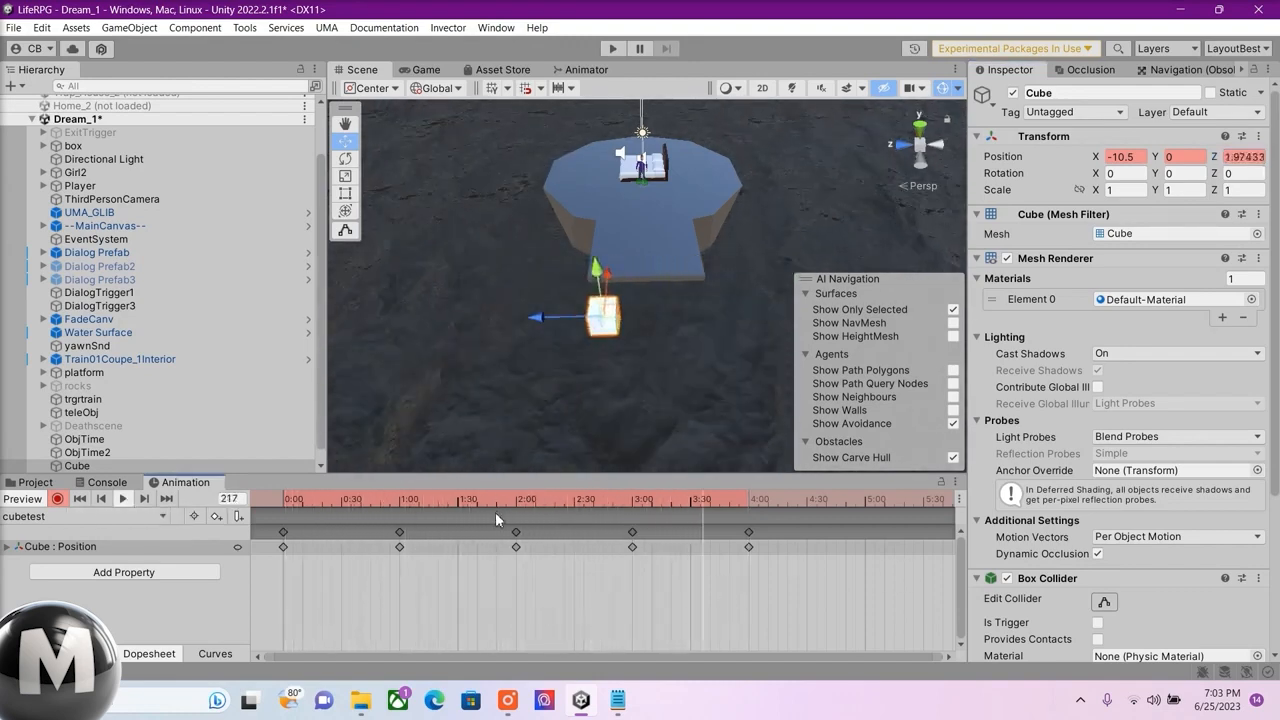
Key the cube's scale at 5 on X, Y and Z at the 4:00 mark, and play the clip to preview the growth.
click(751, 508)
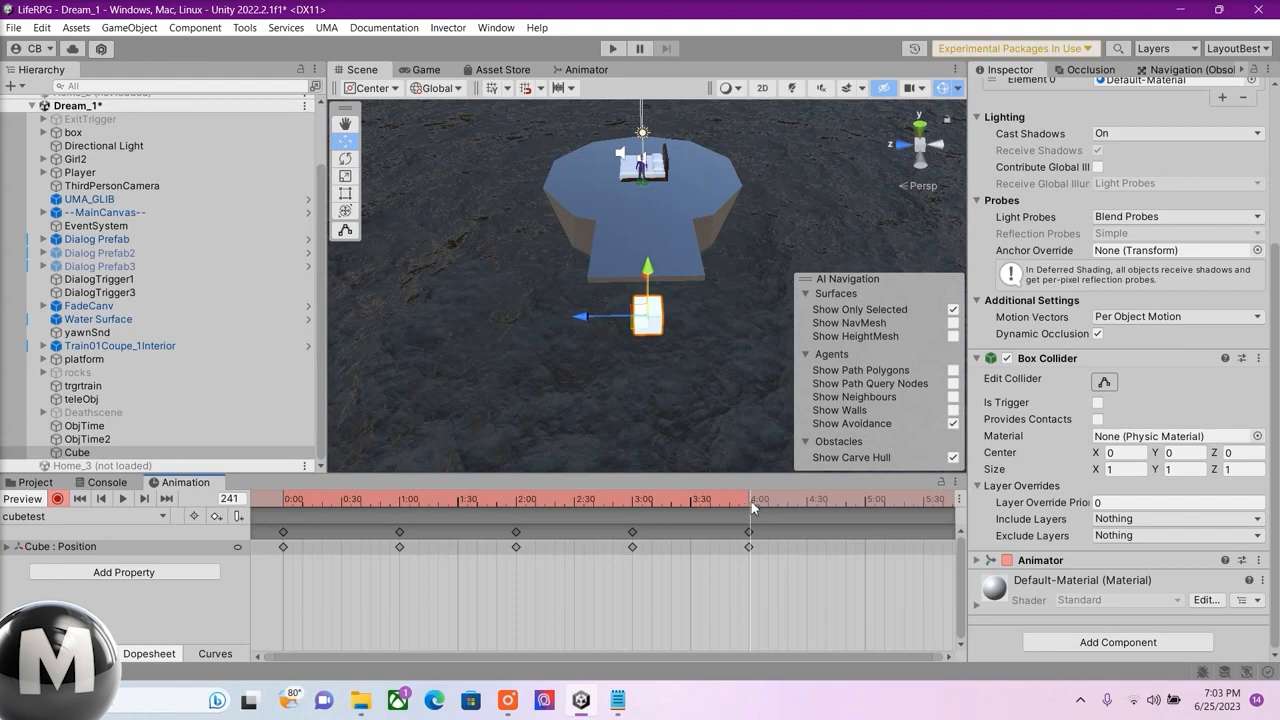
click(748, 502)
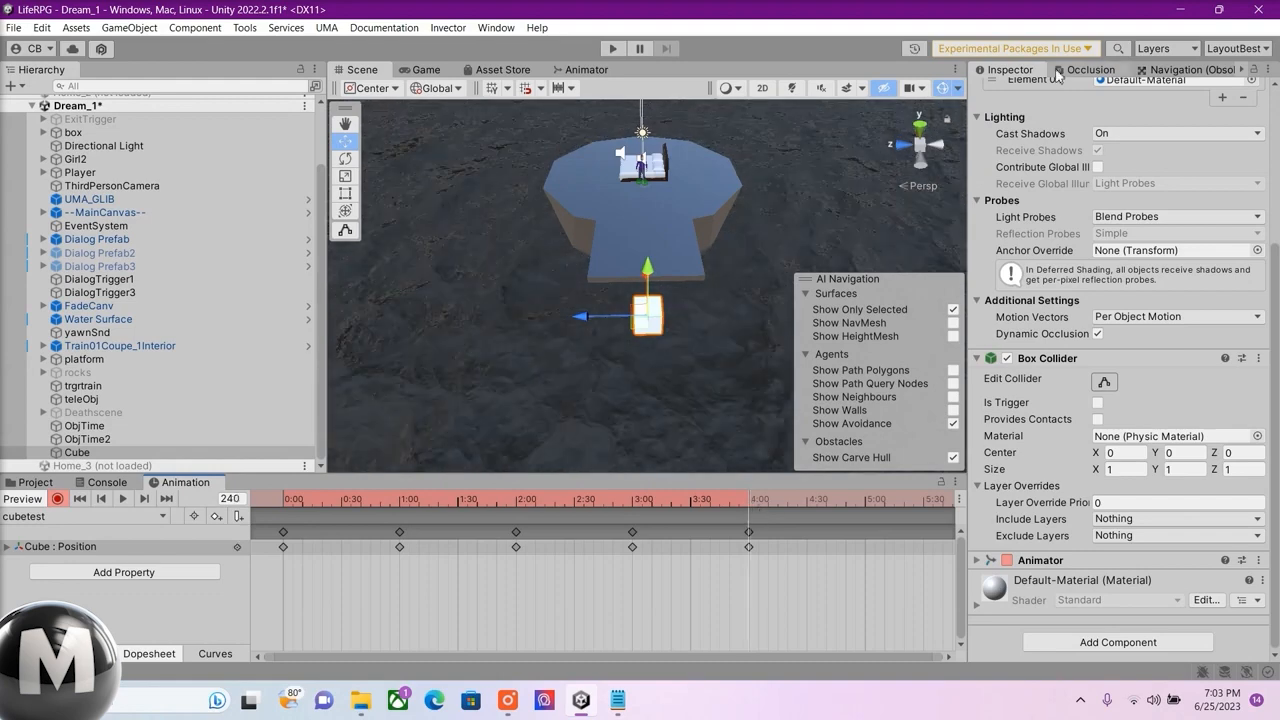
scroll(1127, 193, up, 5)
click(1121, 190)
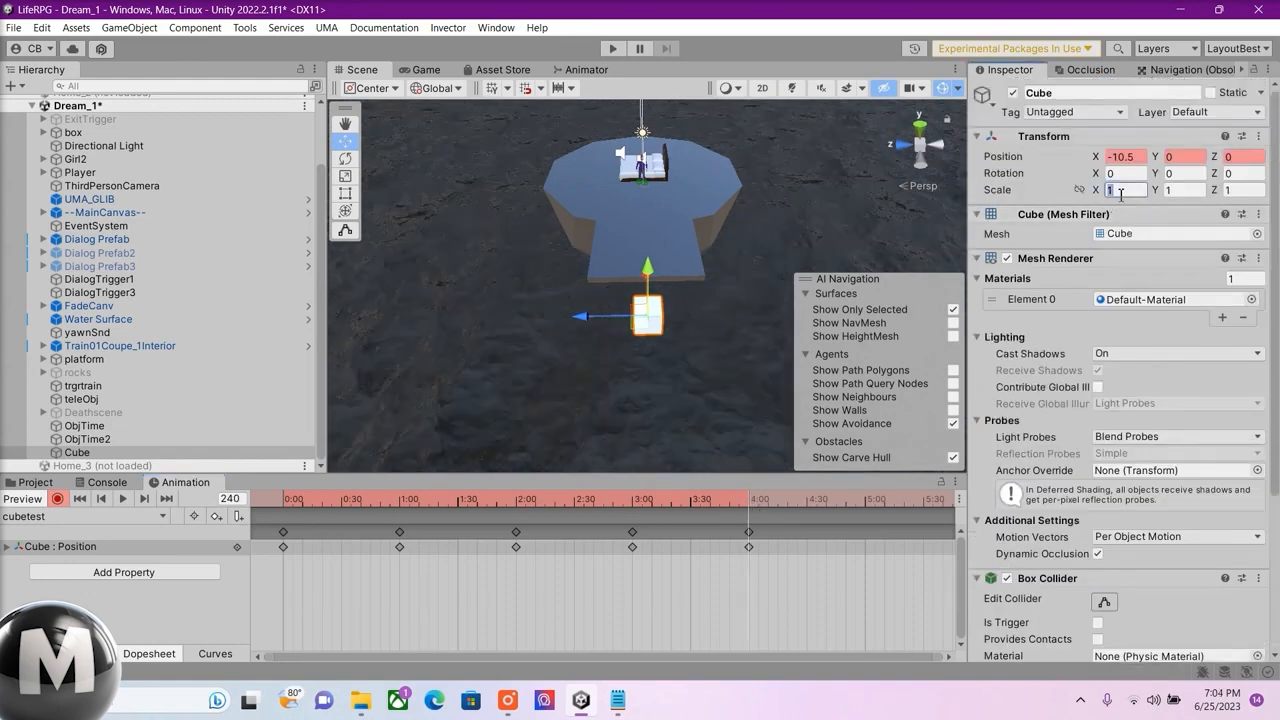
text(5)
click(1177, 190)
text(5)
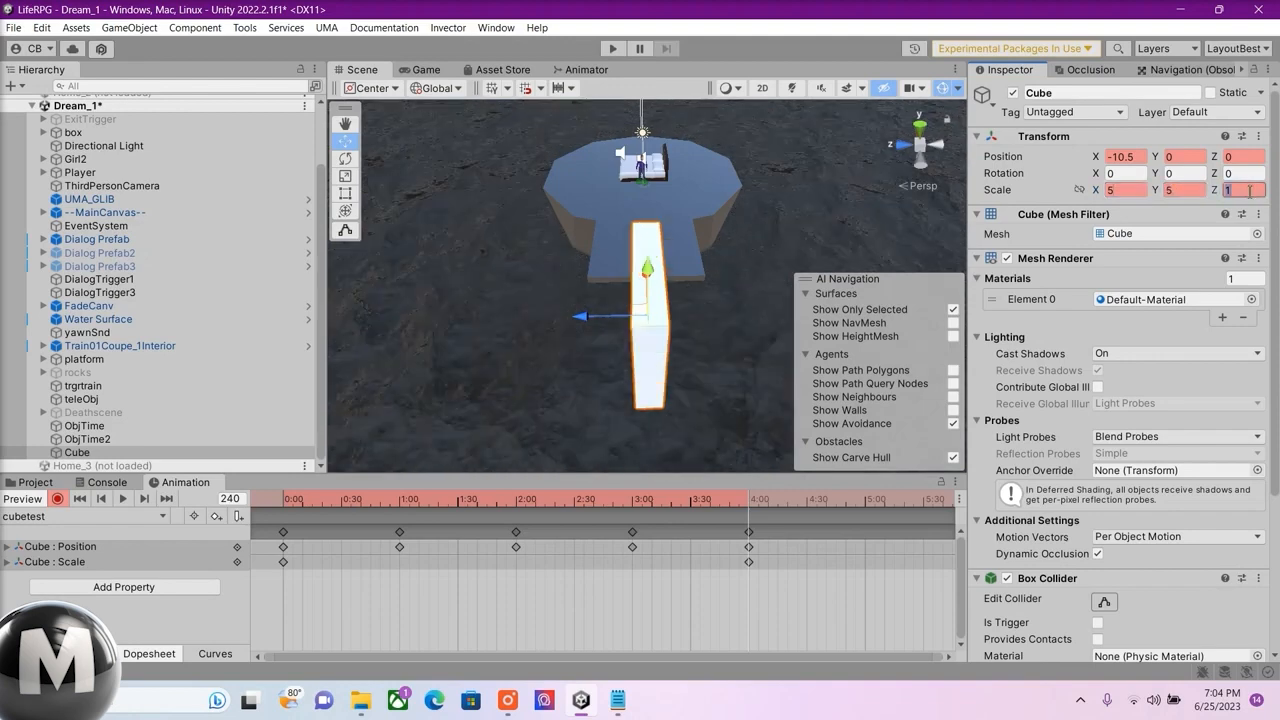
text(5)
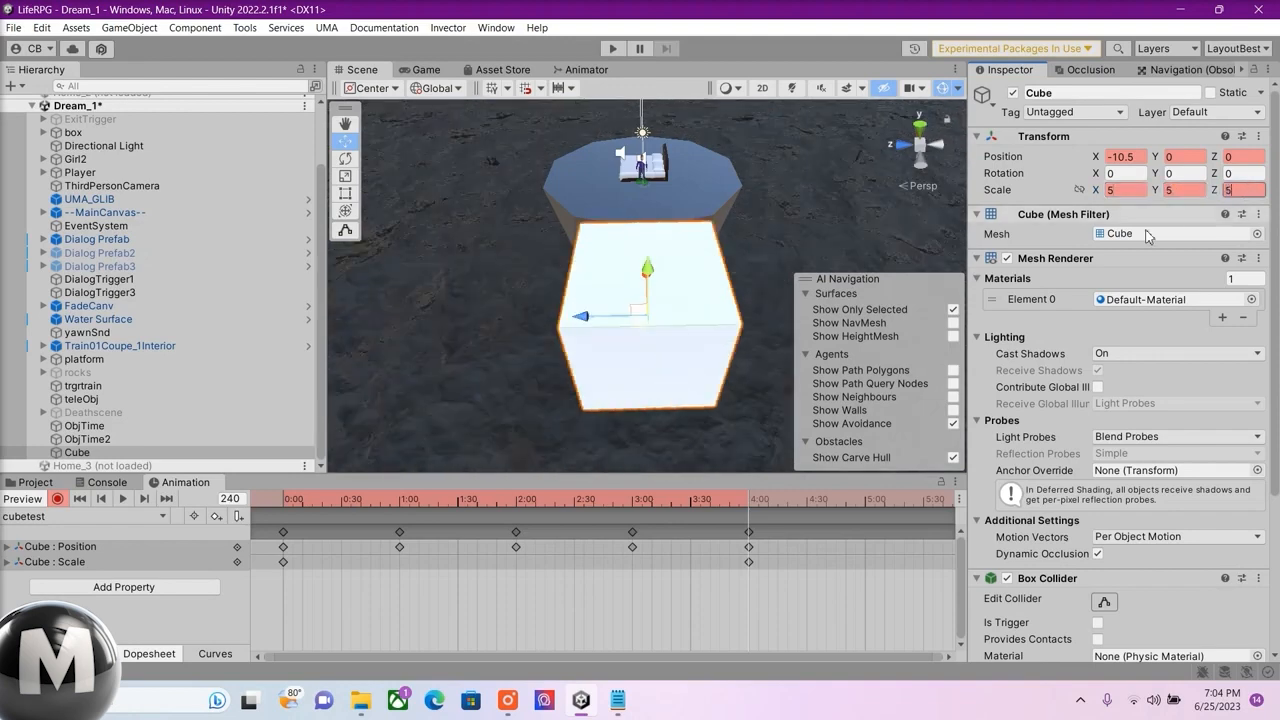
click(124, 499)
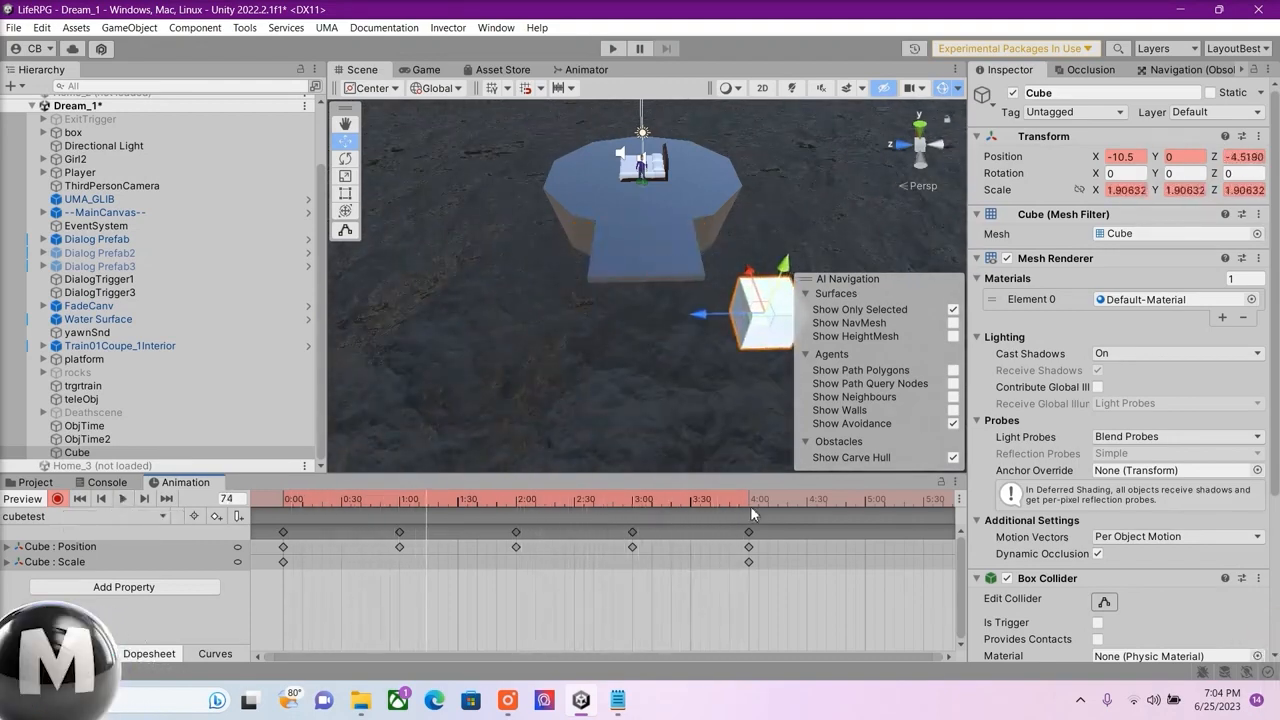
Key the cube's Y rotation at 360 on the 4:00 mark.
drag(750, 500, 745, 502)
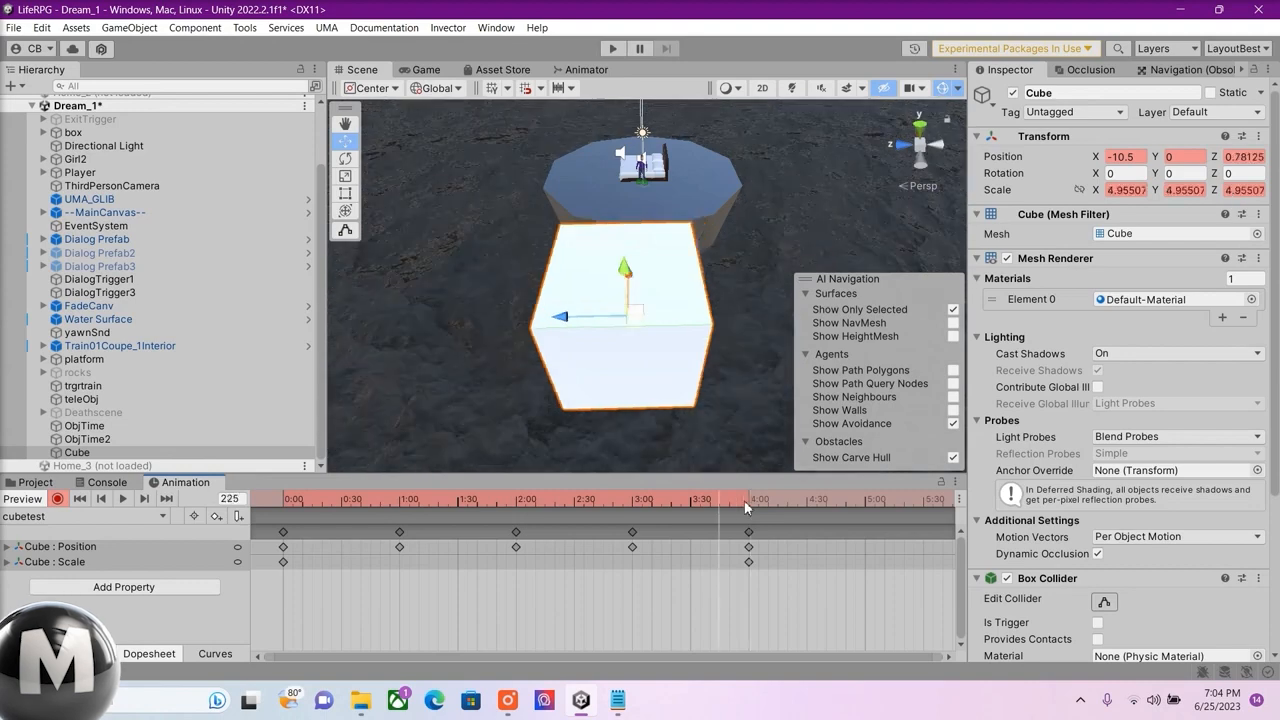
click(750, 505)
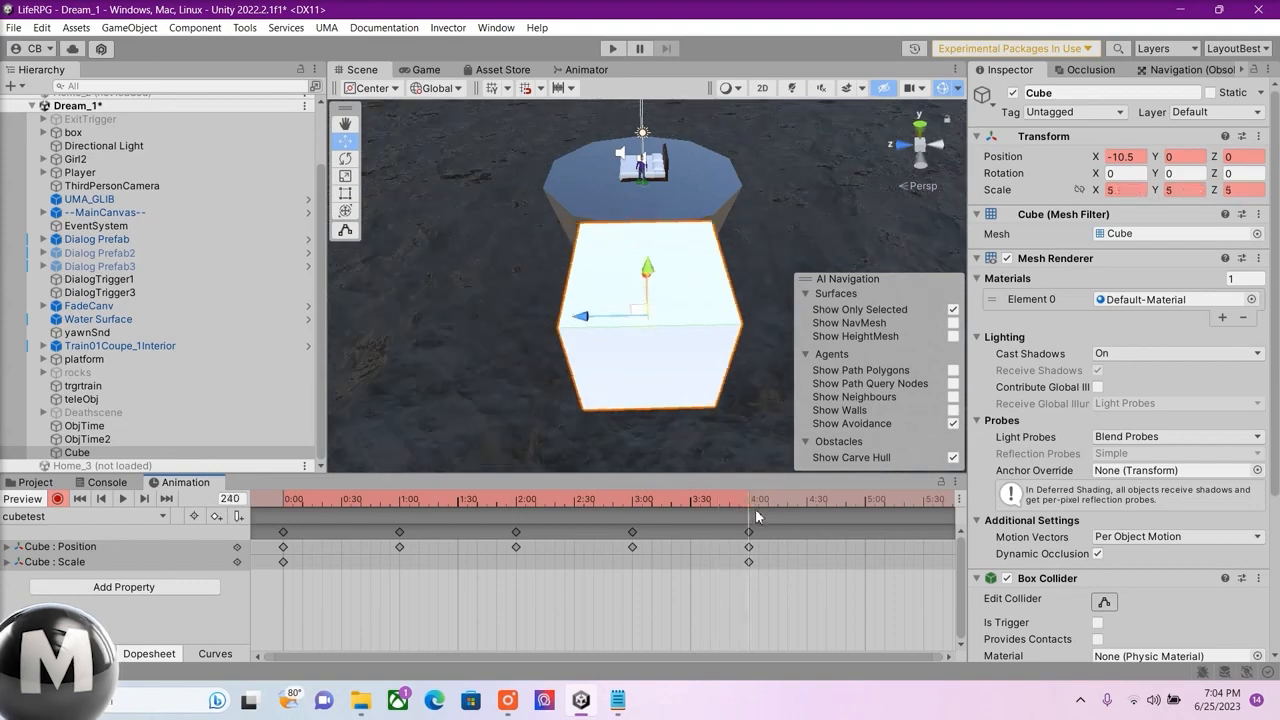
click(1182, 174)
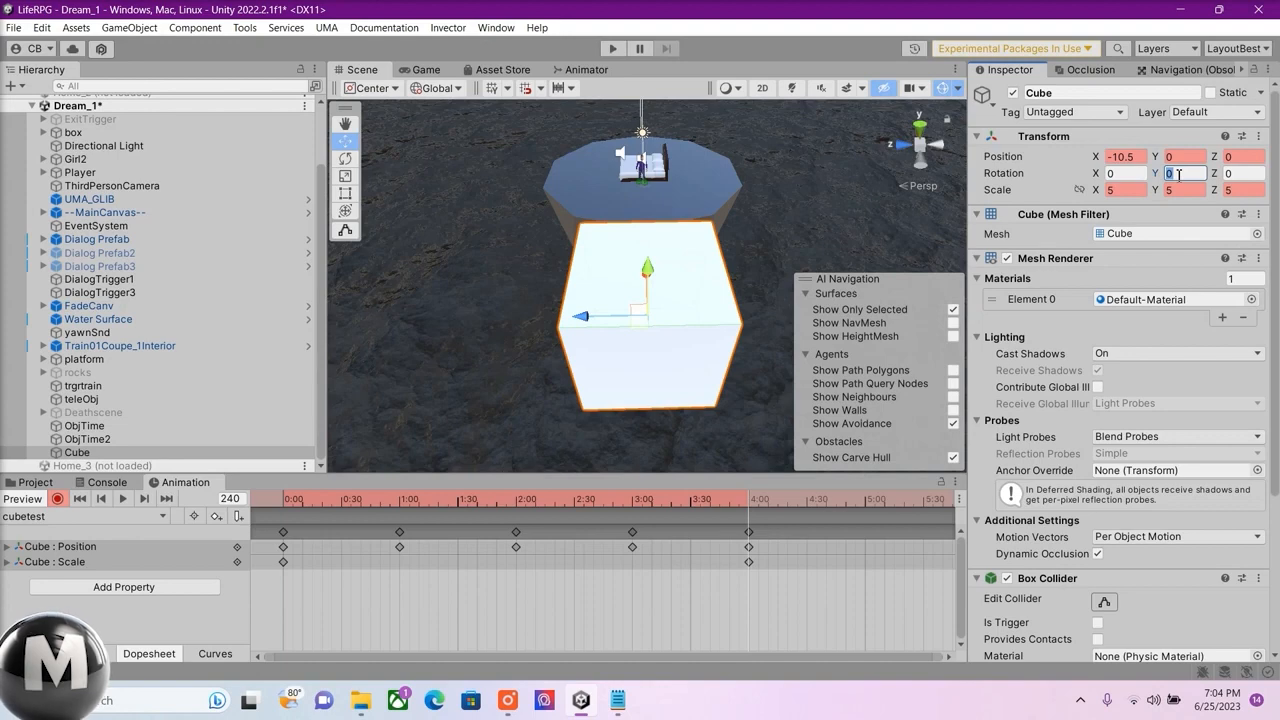
text(360)
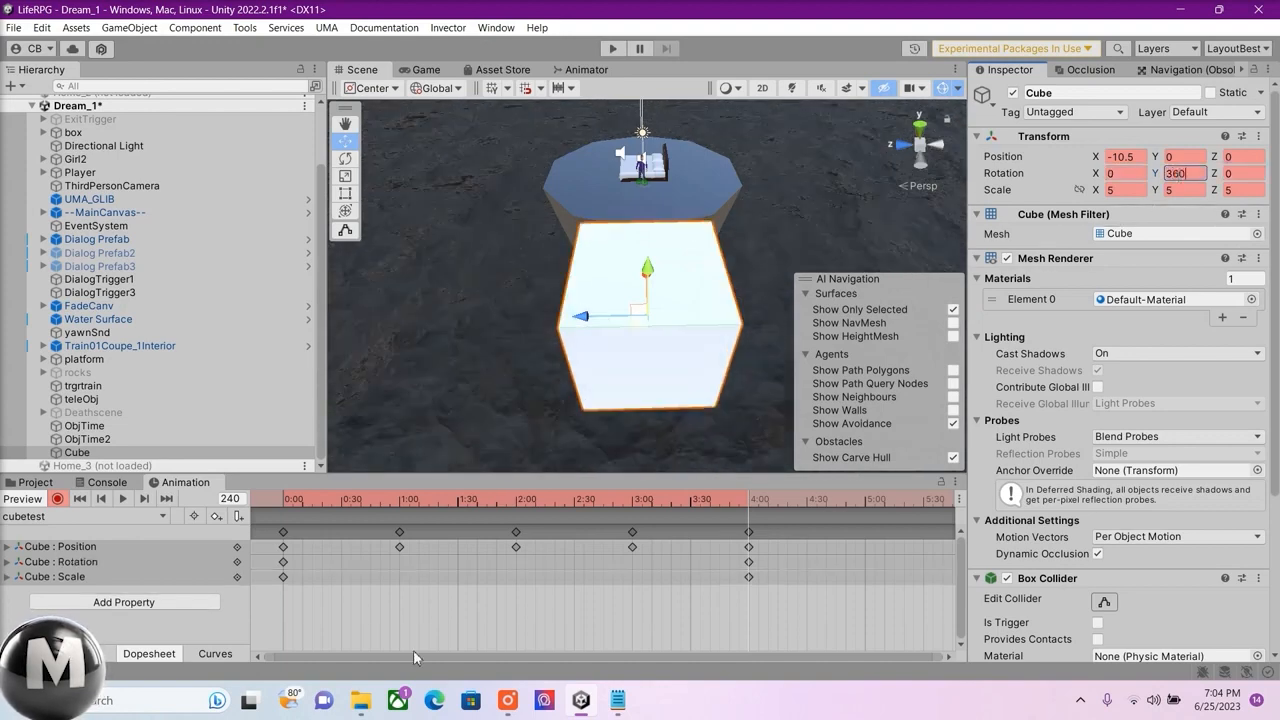
Preview the clip with the cube's rotation, and run the scene in Play mode.
click(120, 500)
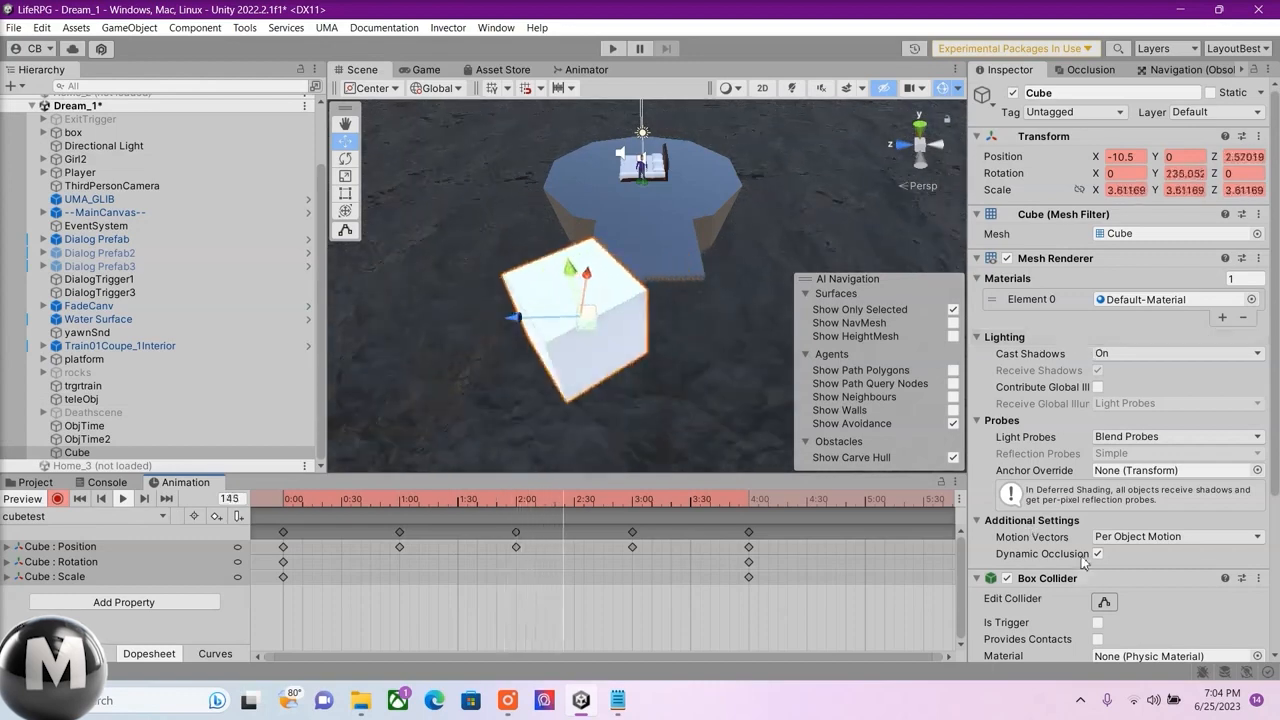
scroll(1095, 518, down, 3)
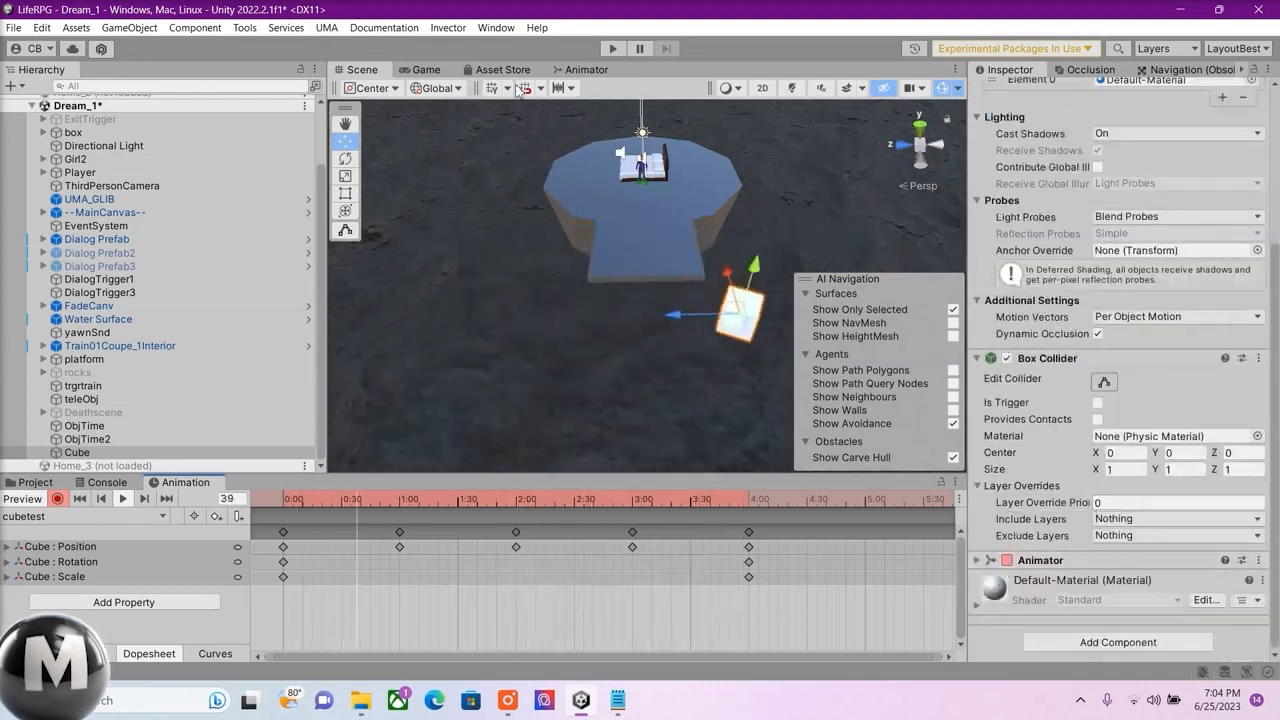
click(613, 48)
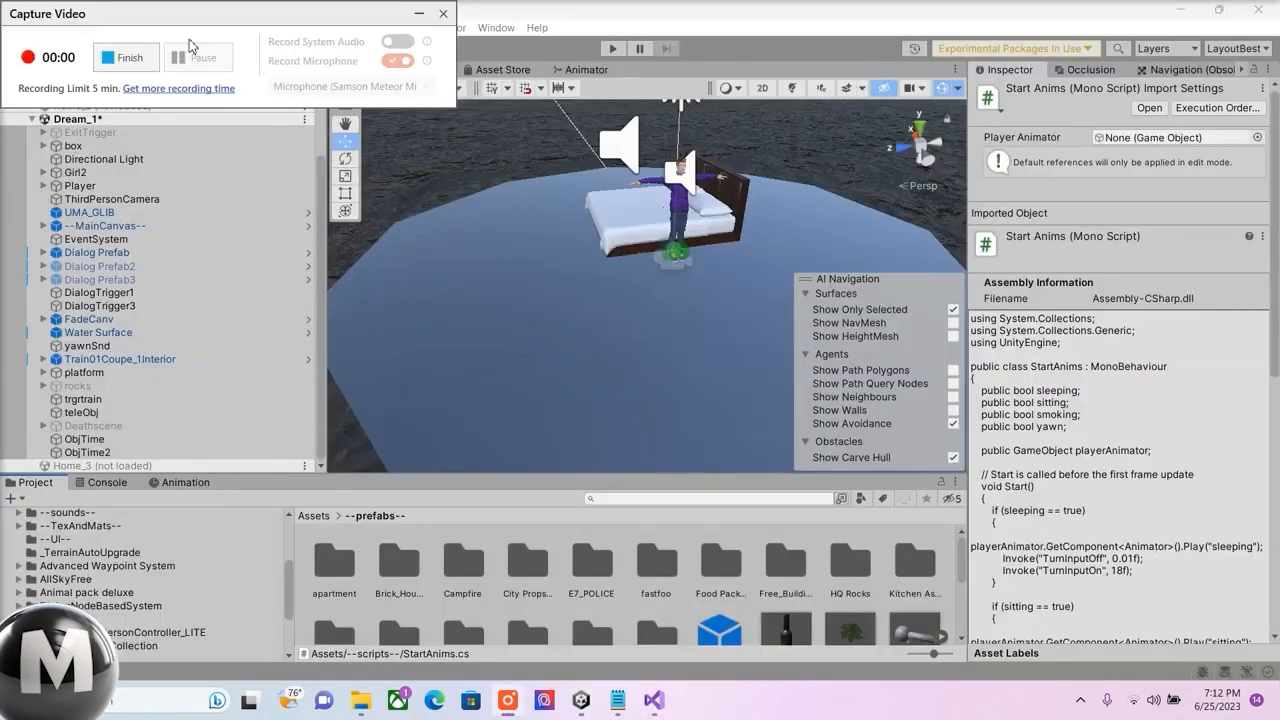
Place Brown_bear_prefab from the Animal pack deluxe Prefabs folder on the platform and rotate it about 132° around Y towards the bed.
click(419, 15)
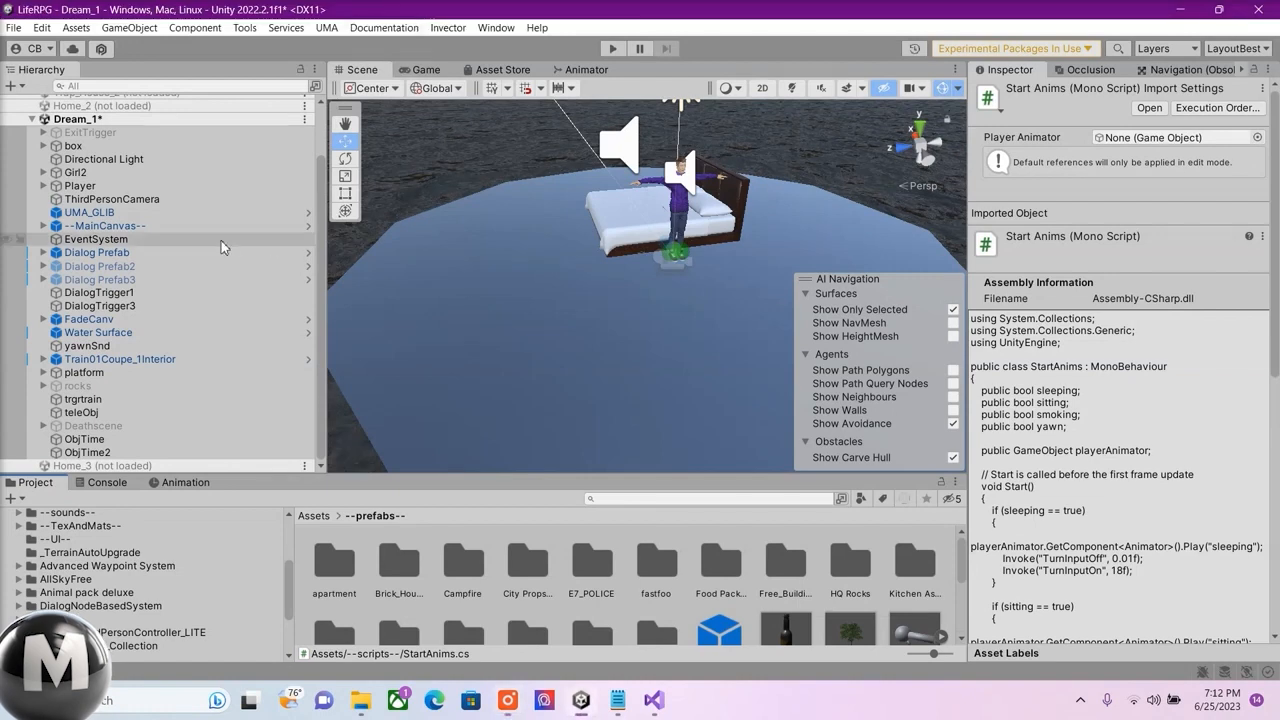
scroll(110, 613, down, 2)
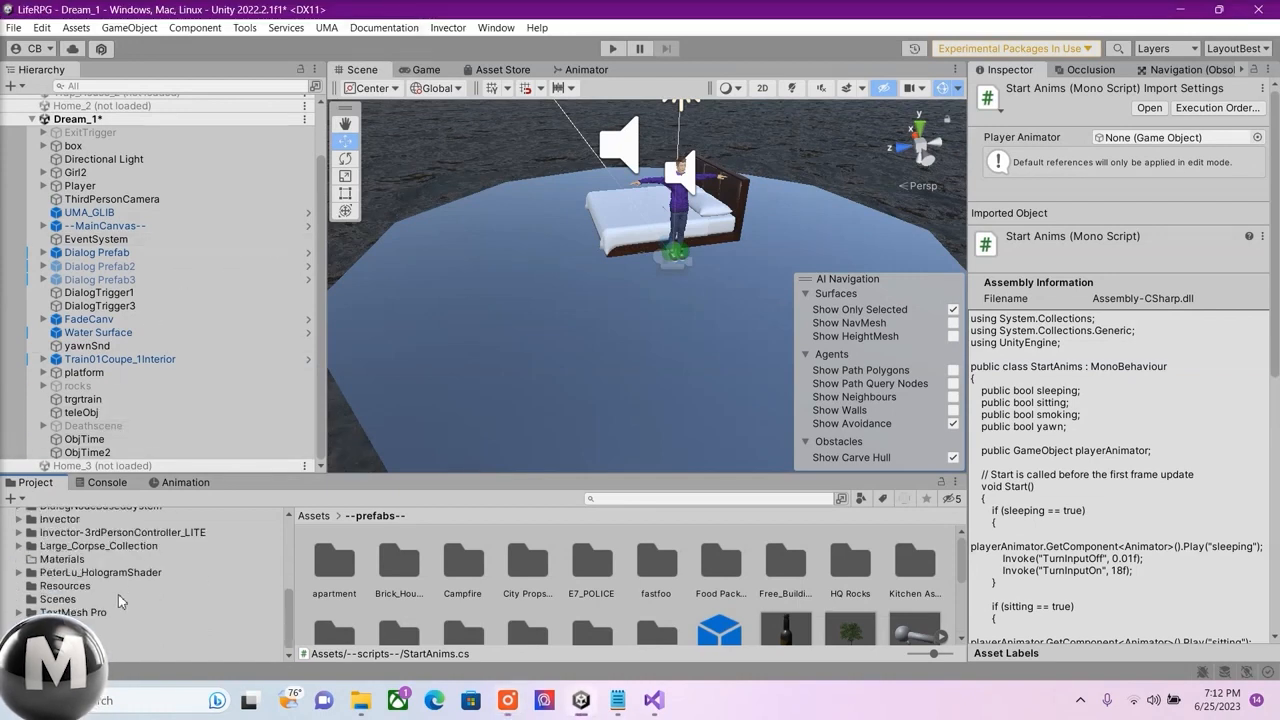
click(90, 542)
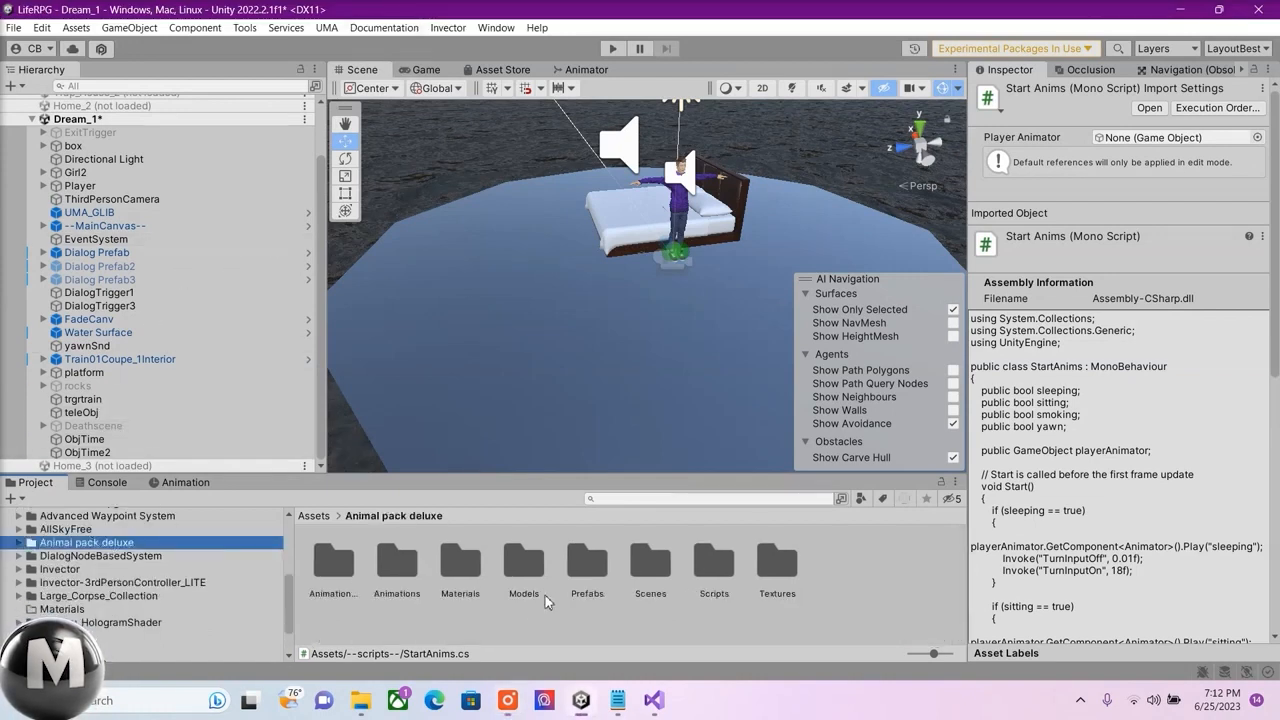
click(590, 566)
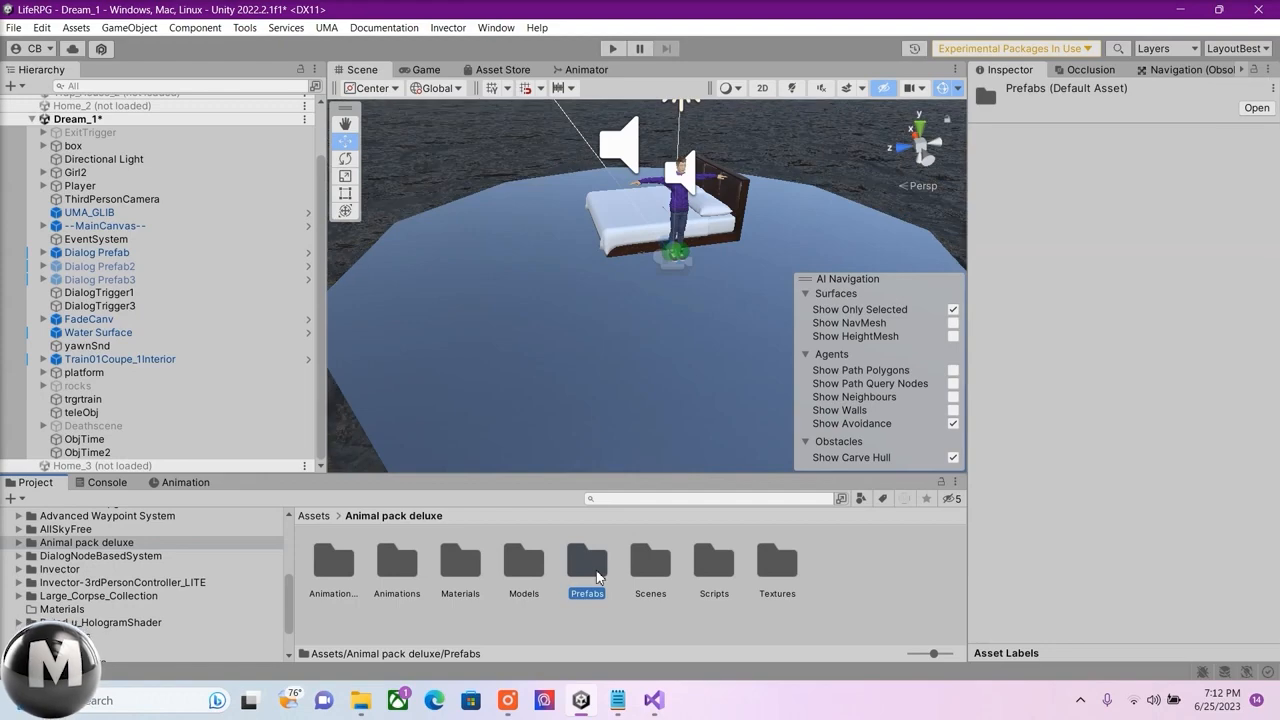
double_click(597, 577)
drag(330, 565, 620, 413)
key(e)
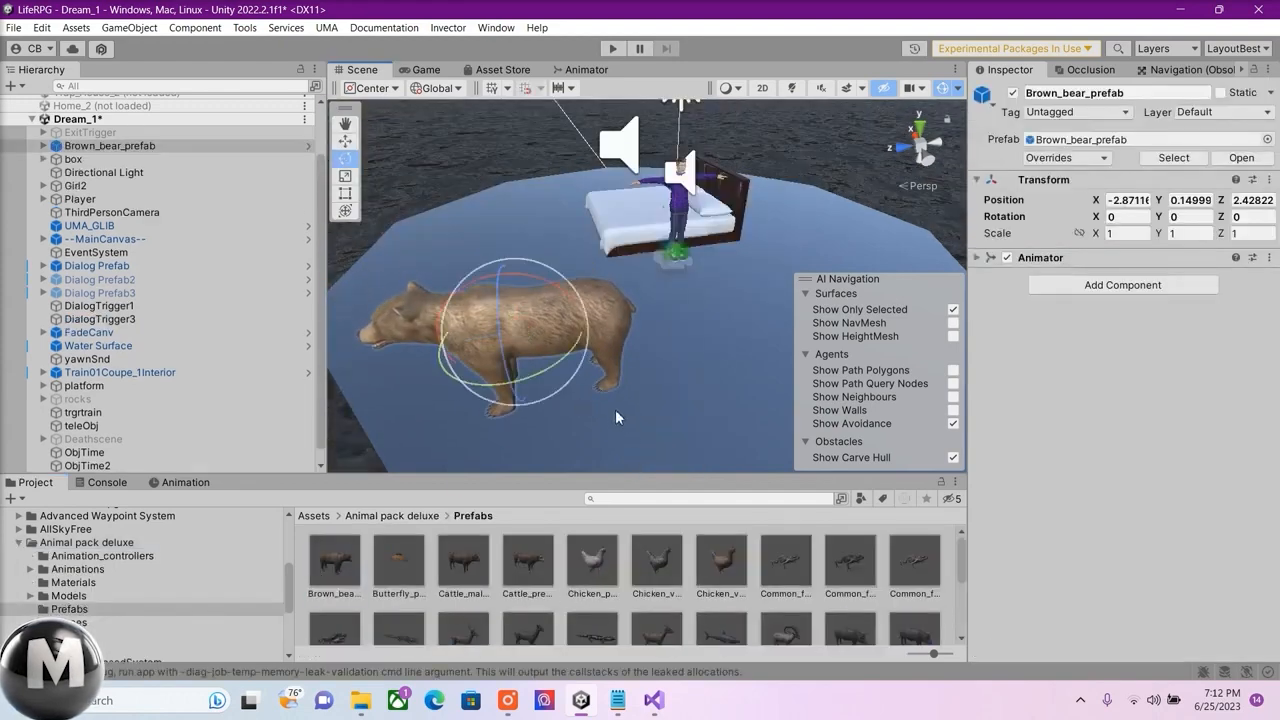
drag(558, 371, 343, 537)
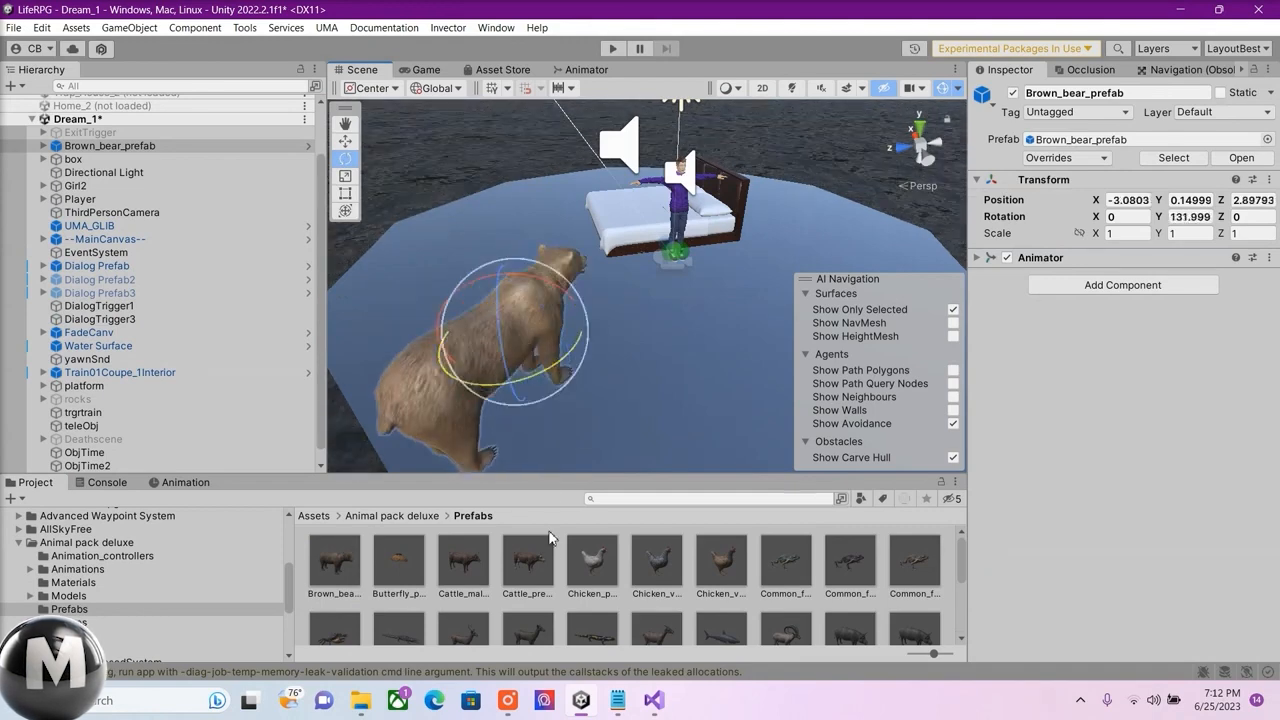
Select the bear in the scene and open its Brown_bear_anim_controller for editing.
click(110, 145)
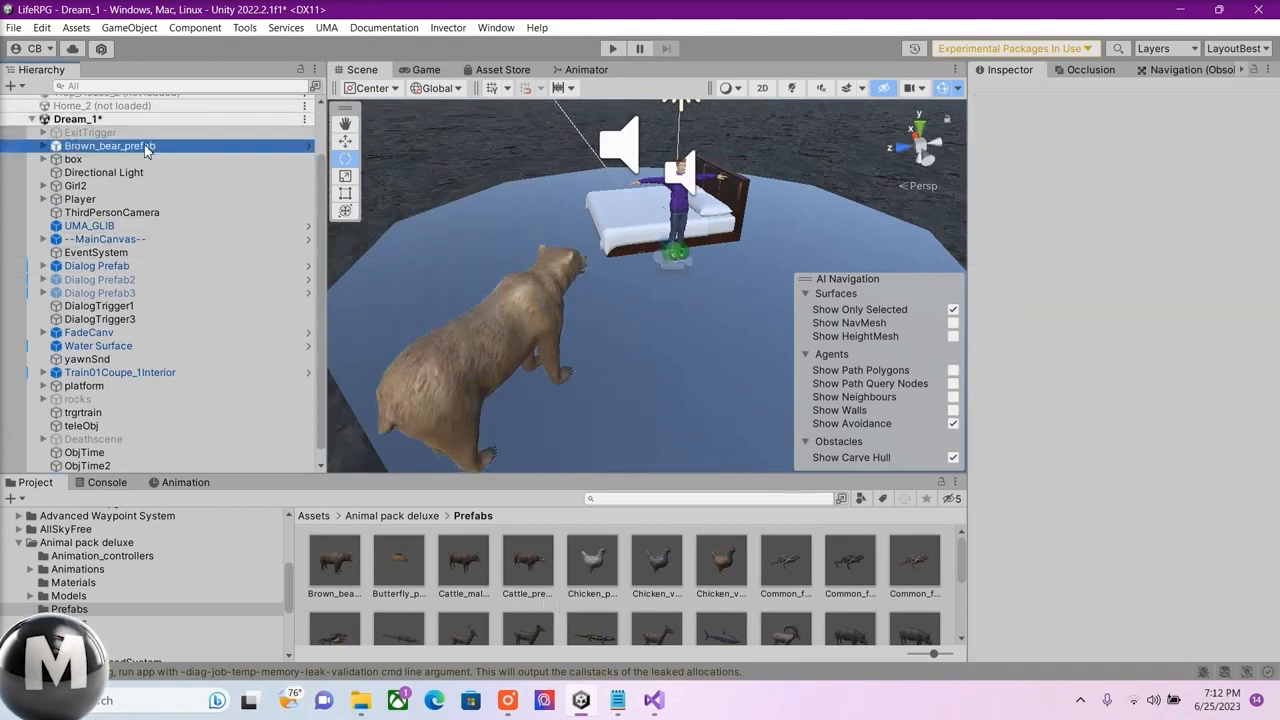
click(1100, 258)
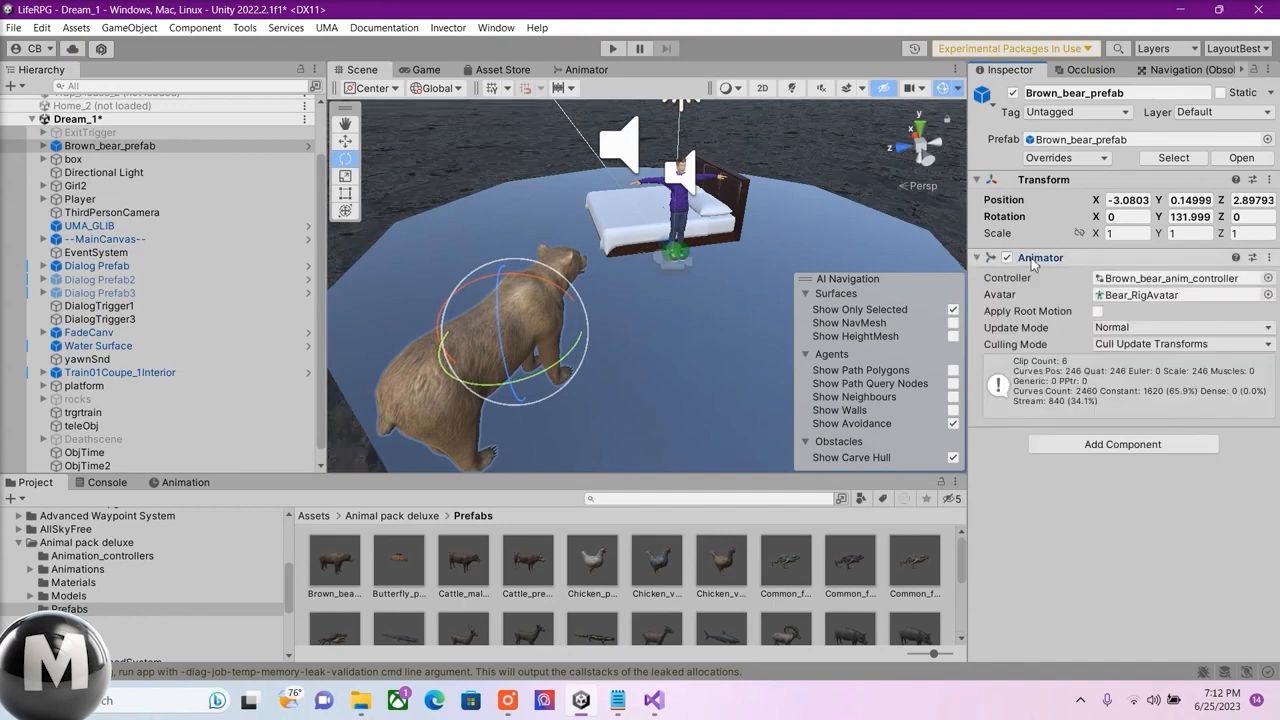
double_click(1110, 277)
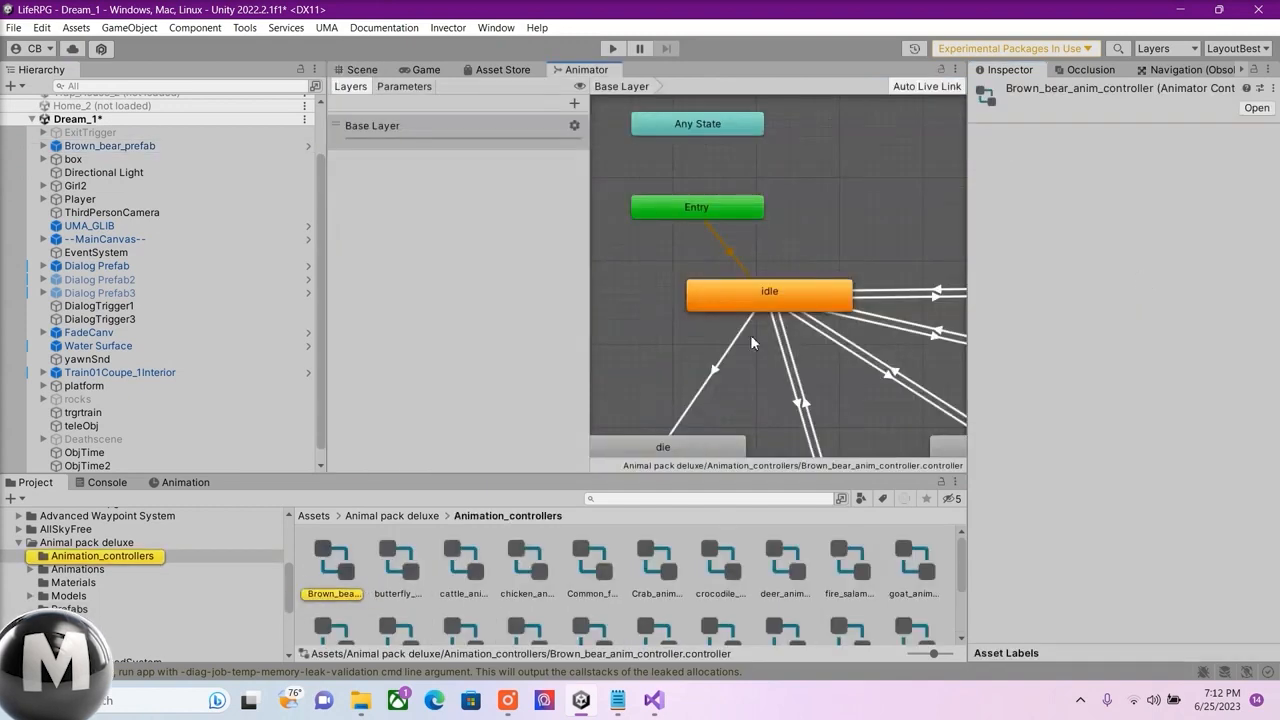
Delete all transitions between the idle state and the die, run, walk, eat and attack states.
scroll(738, 368, up, 2)
click(713, 350)
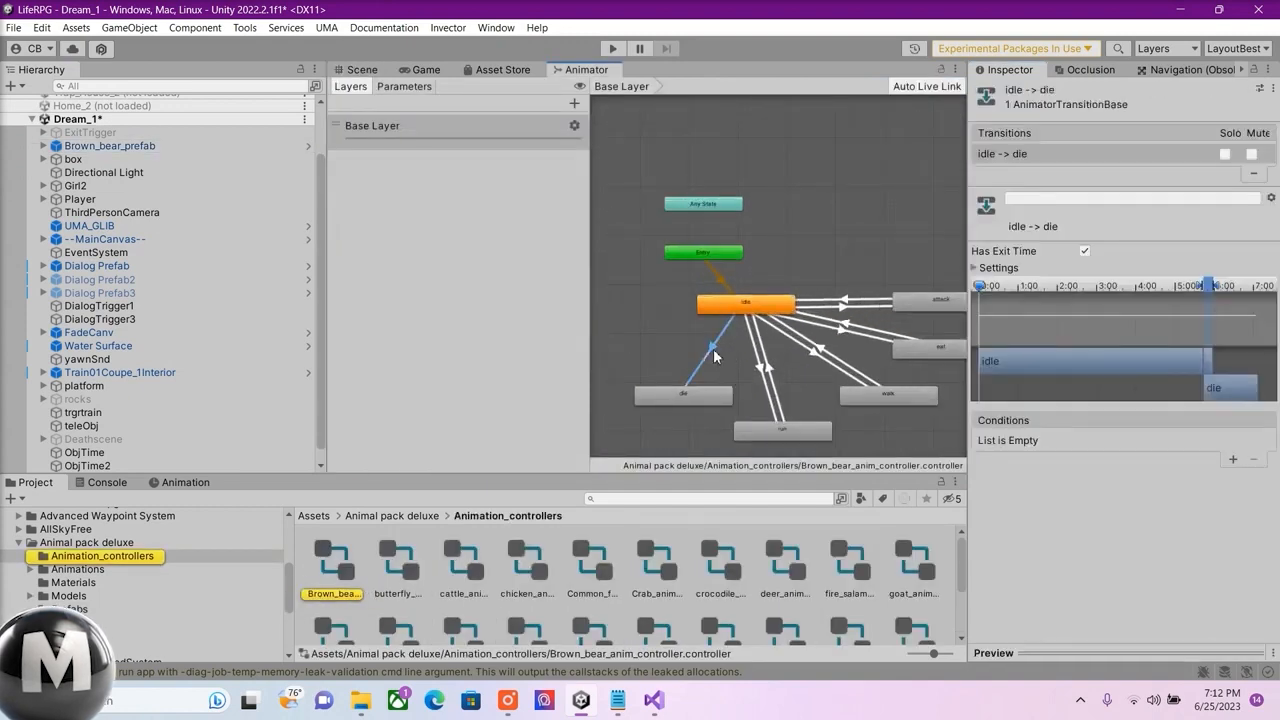
key(Delete)
key(Delete)
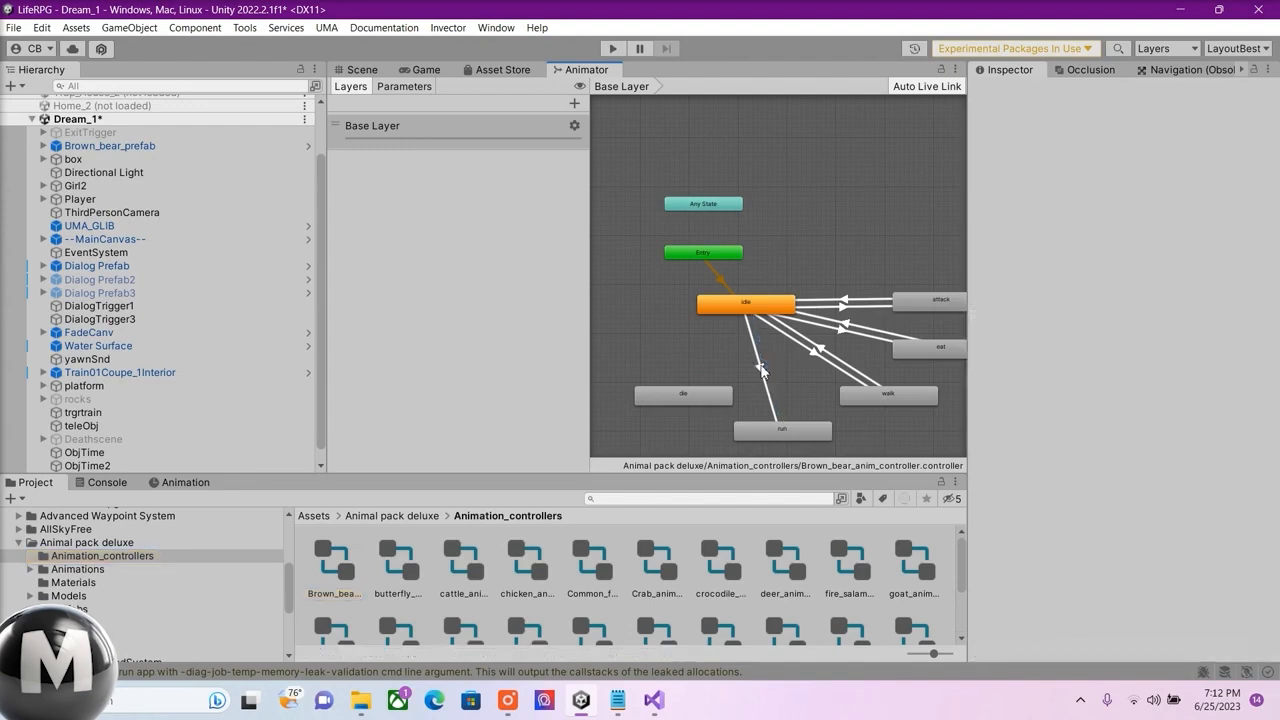
click(815, 355)
key(Delete)
click(833, 350)
key(Delete)
click(846, 328)
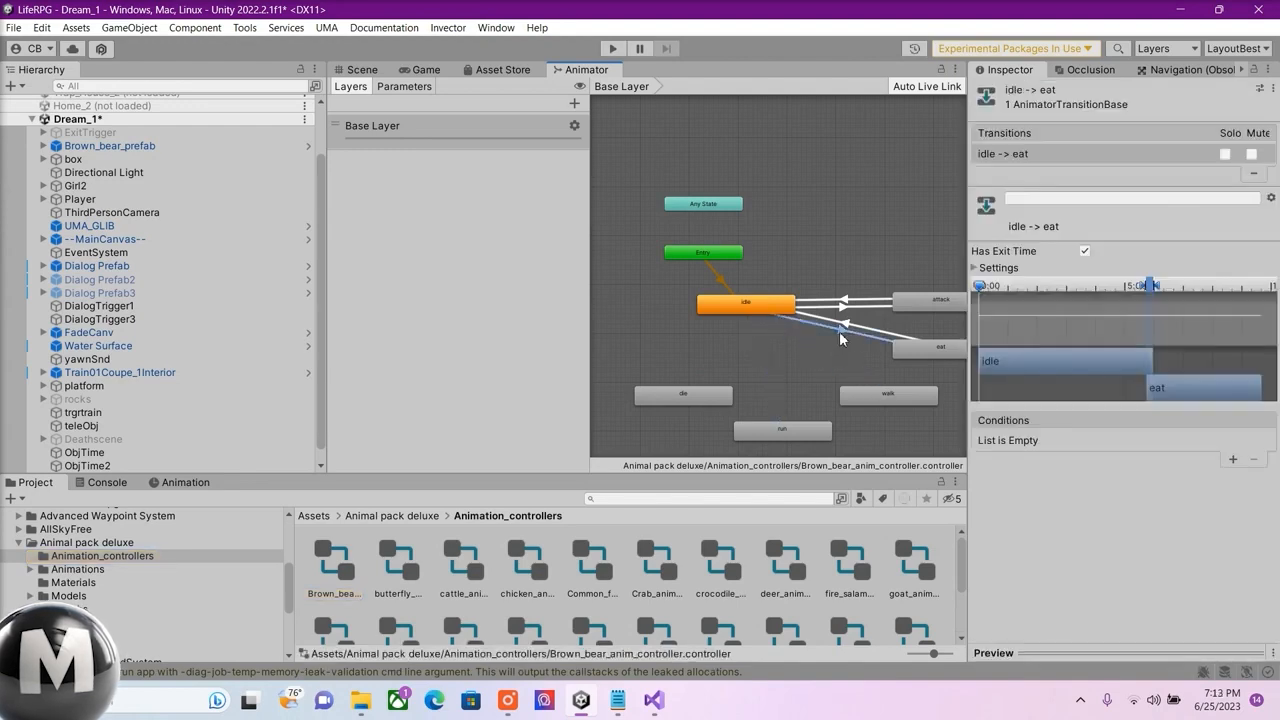
key(Delete)
key(Delete)
click(848, 298)
key(Delete)
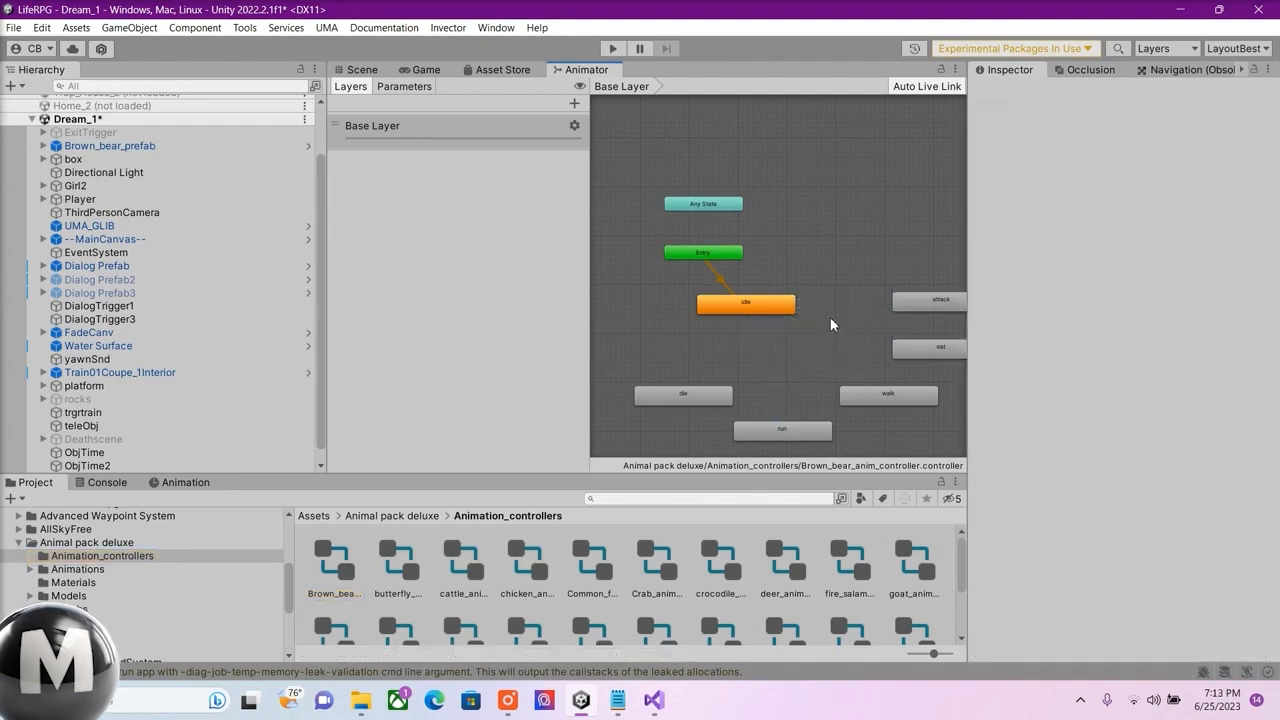
Inspect the settings of the idle, attack, walk, run and die states, and return to the scene view.
click(753, 315)
drag(752, 300, 787, 315)
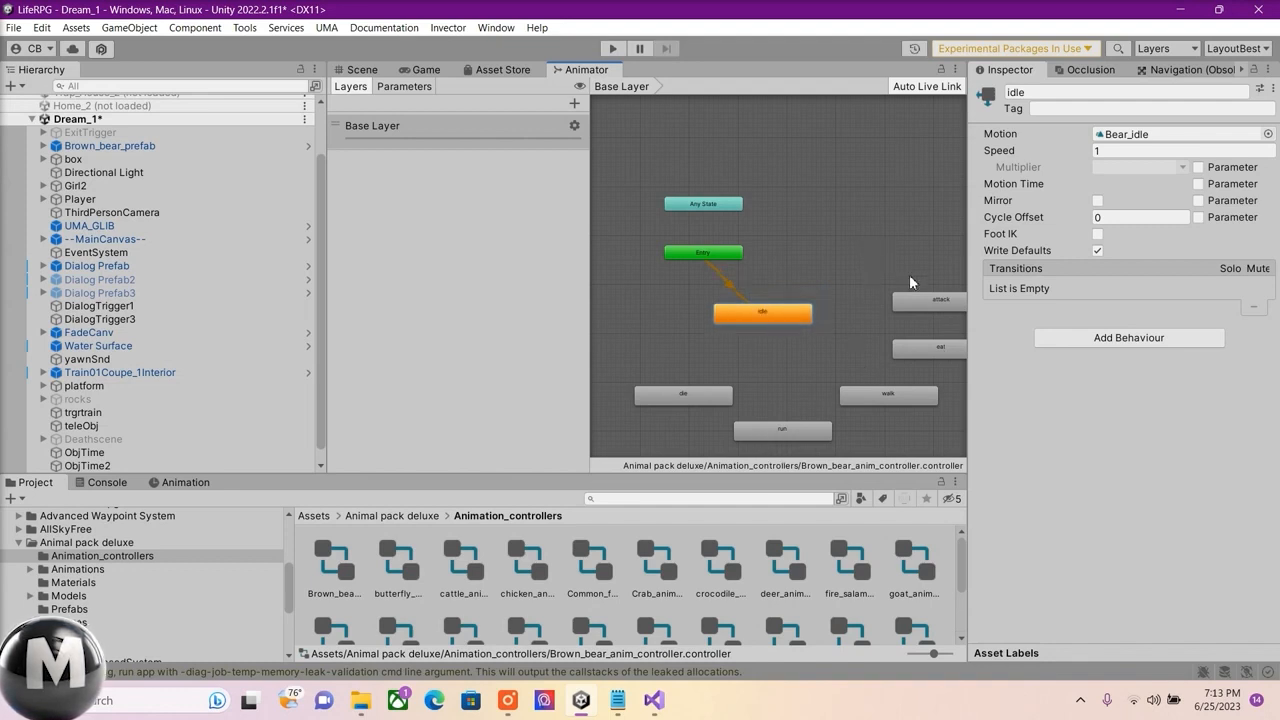
mouse_move(892, 236)
mouse_down()
mouse_move(844, 156)
mouse_move(890, 255)
mouse_up()
middle_drag(892, 255, 817, 233)
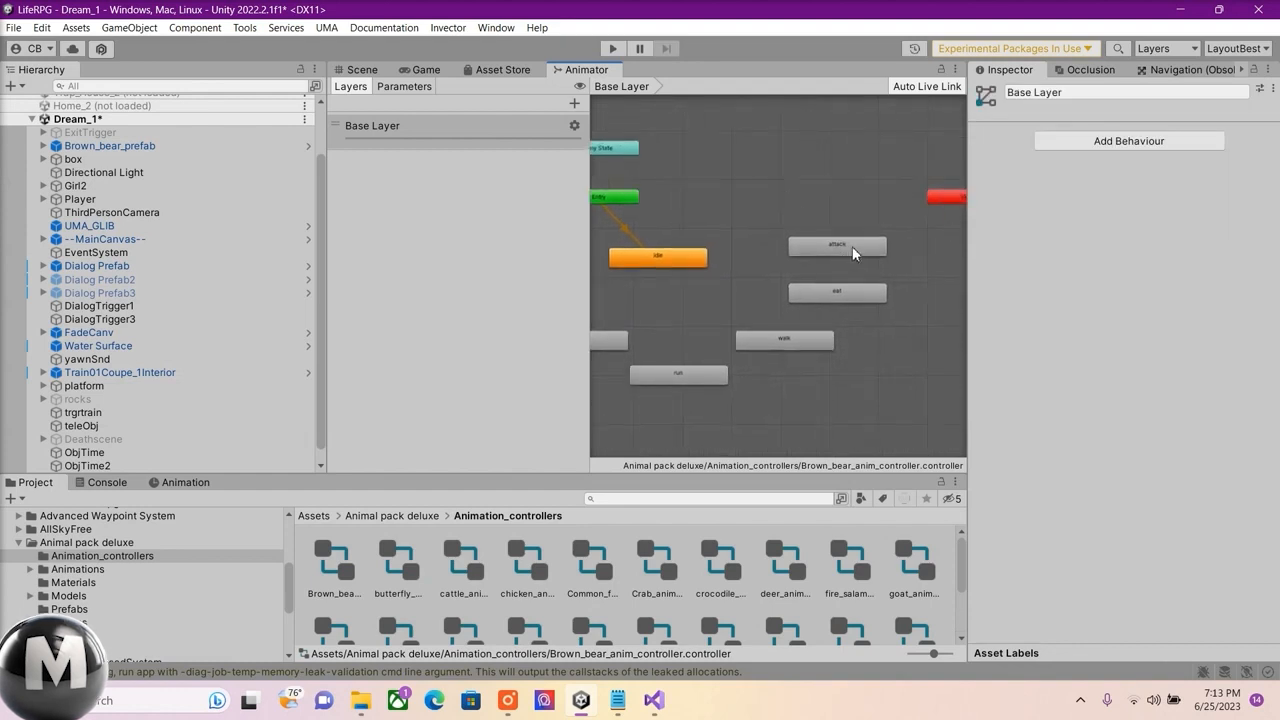
click(852, 246)
click(802, 341)
click(678, 376)
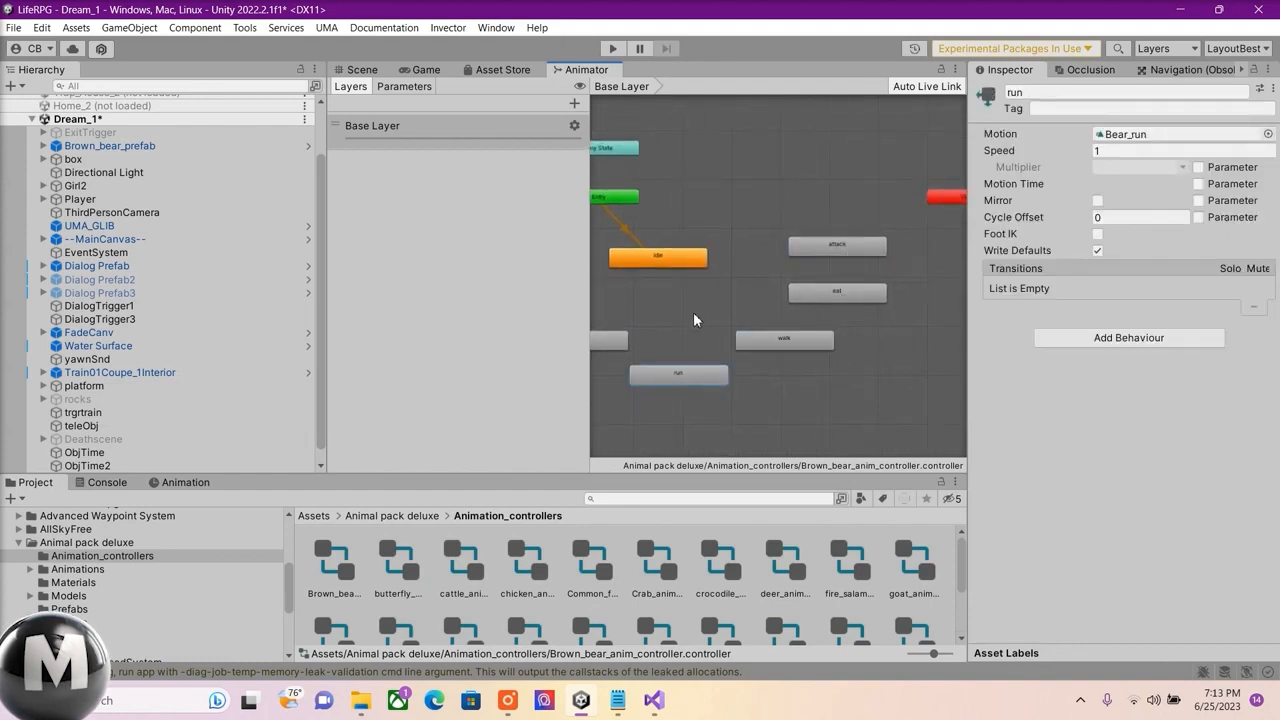
mouse_move(708, 312)
middle_down()
mouse_move(793, 301)
mouse_move(704, 313)
mouse_move(732, 317)
middle_up()
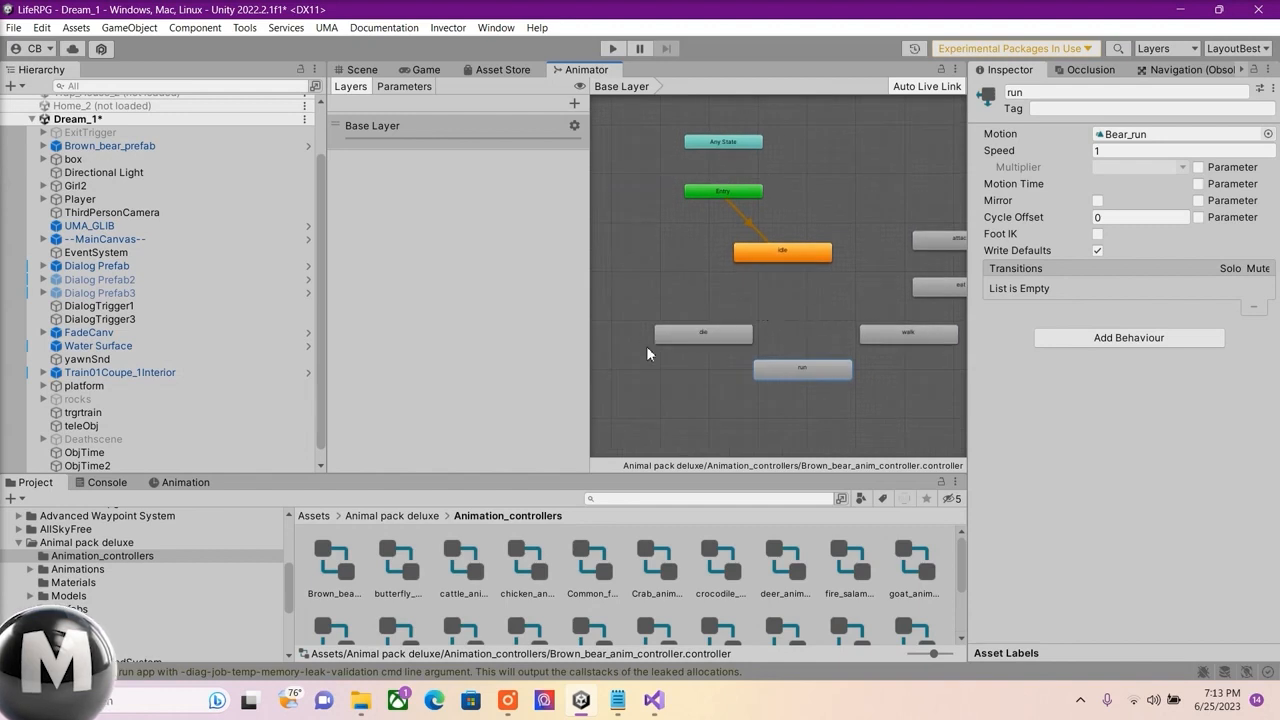
click(735, 336)
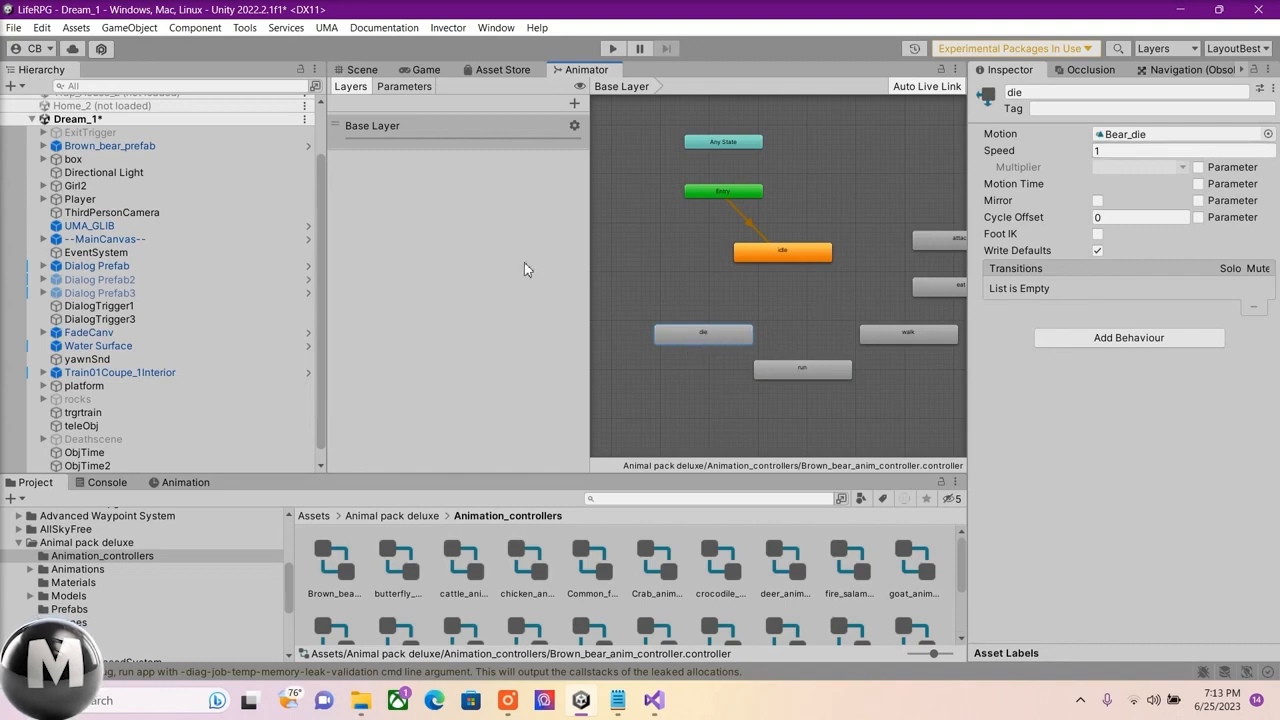
click(362, 69)
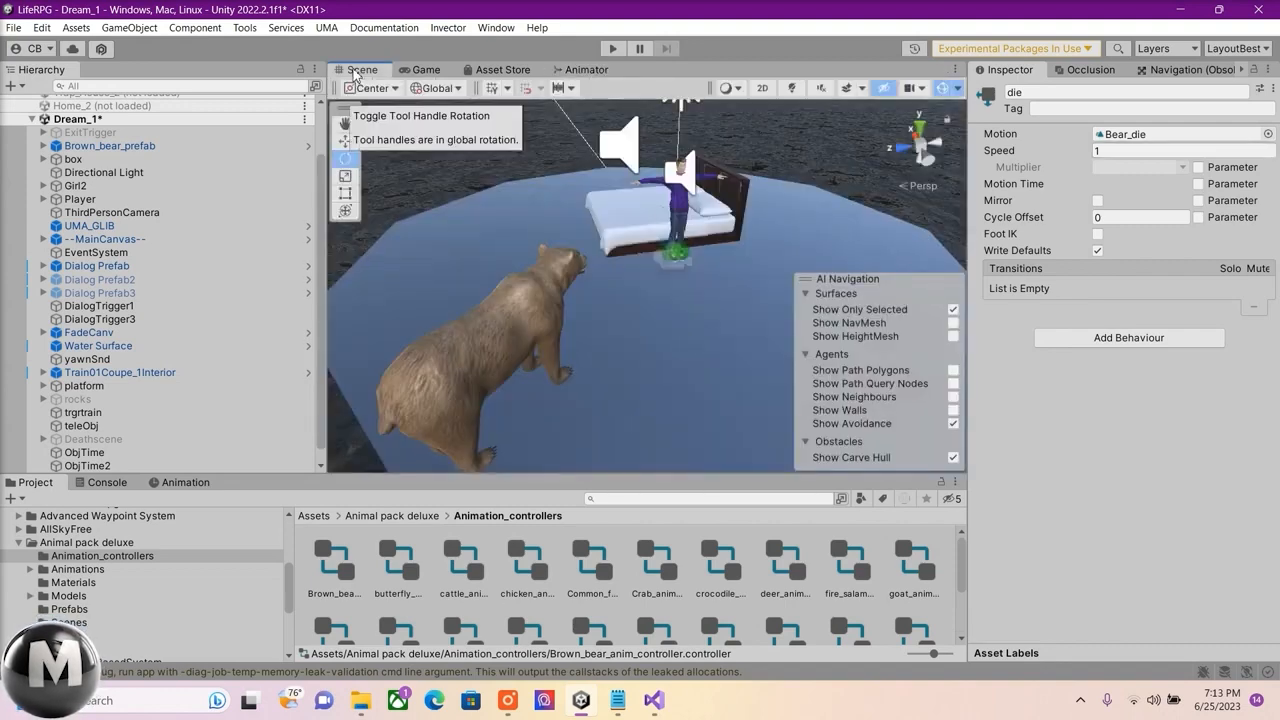
Locate the die state's Bear_die clip in the Animations folder and inspect its animation clip settings.
click(1147, 138)
click(534, 575)
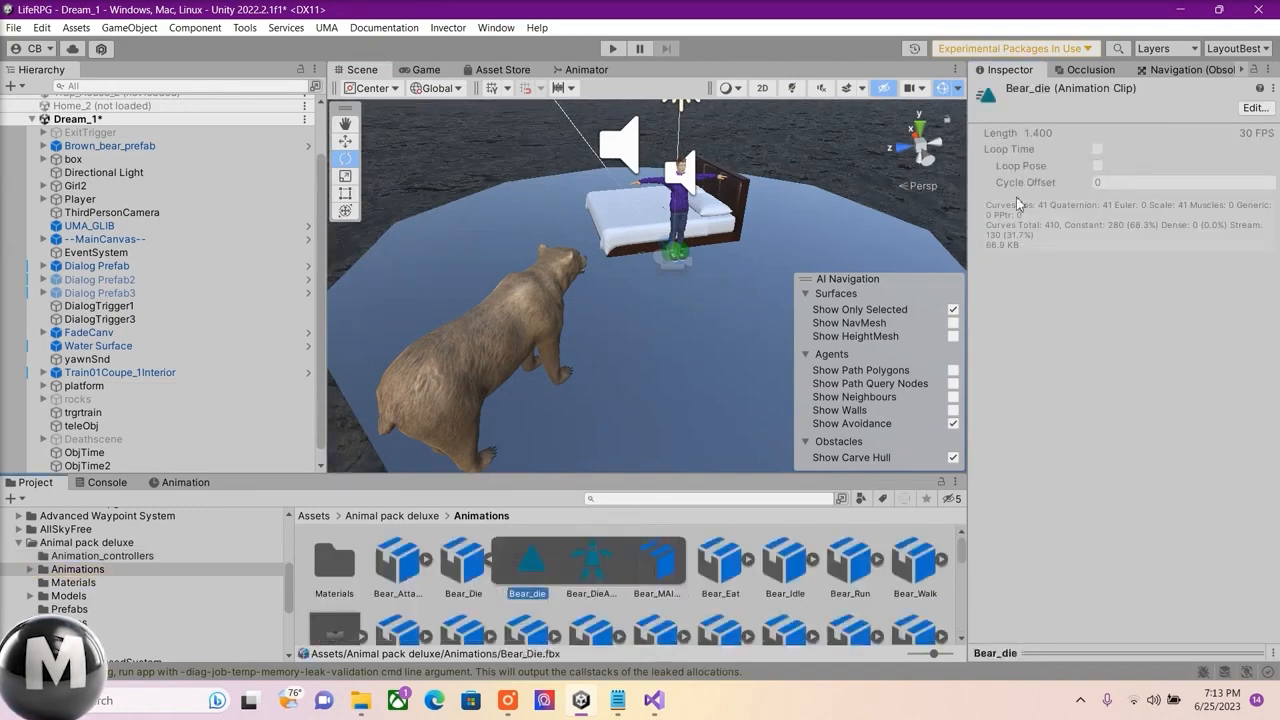
Add a 3D cube to the Dream_1 scene.
click(111, 243)
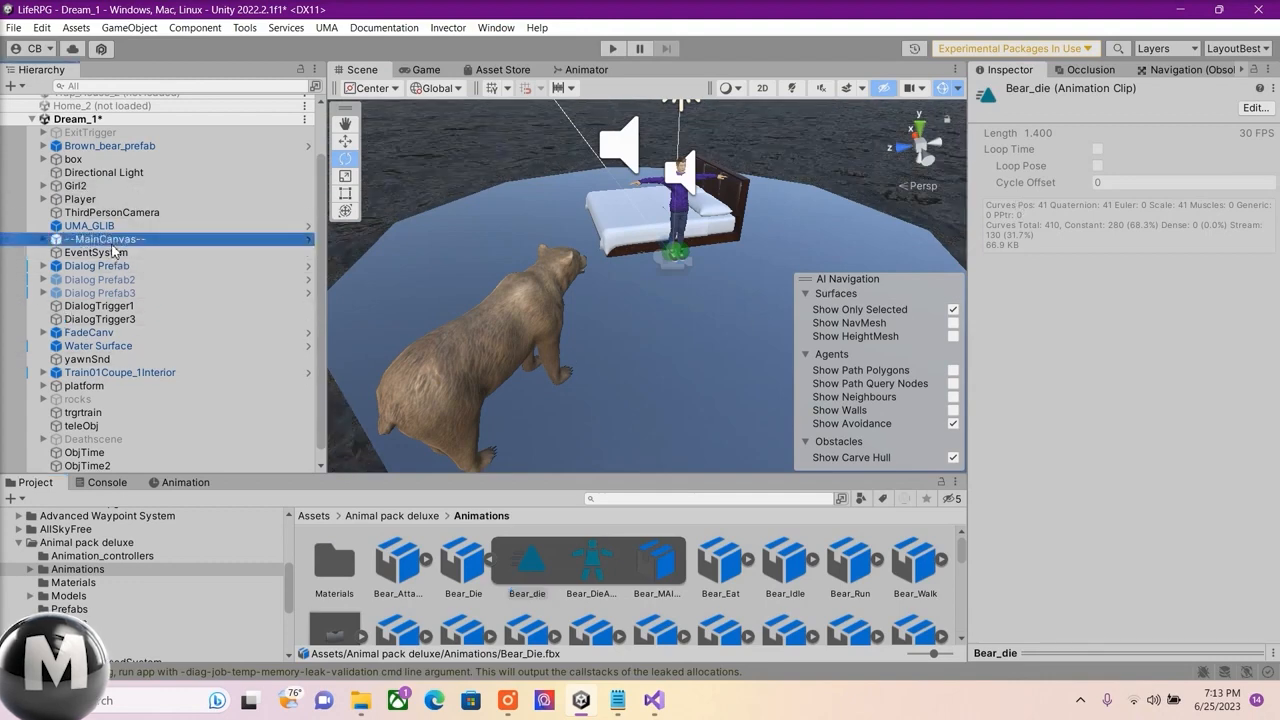
scroll(115, 250, down, 1)
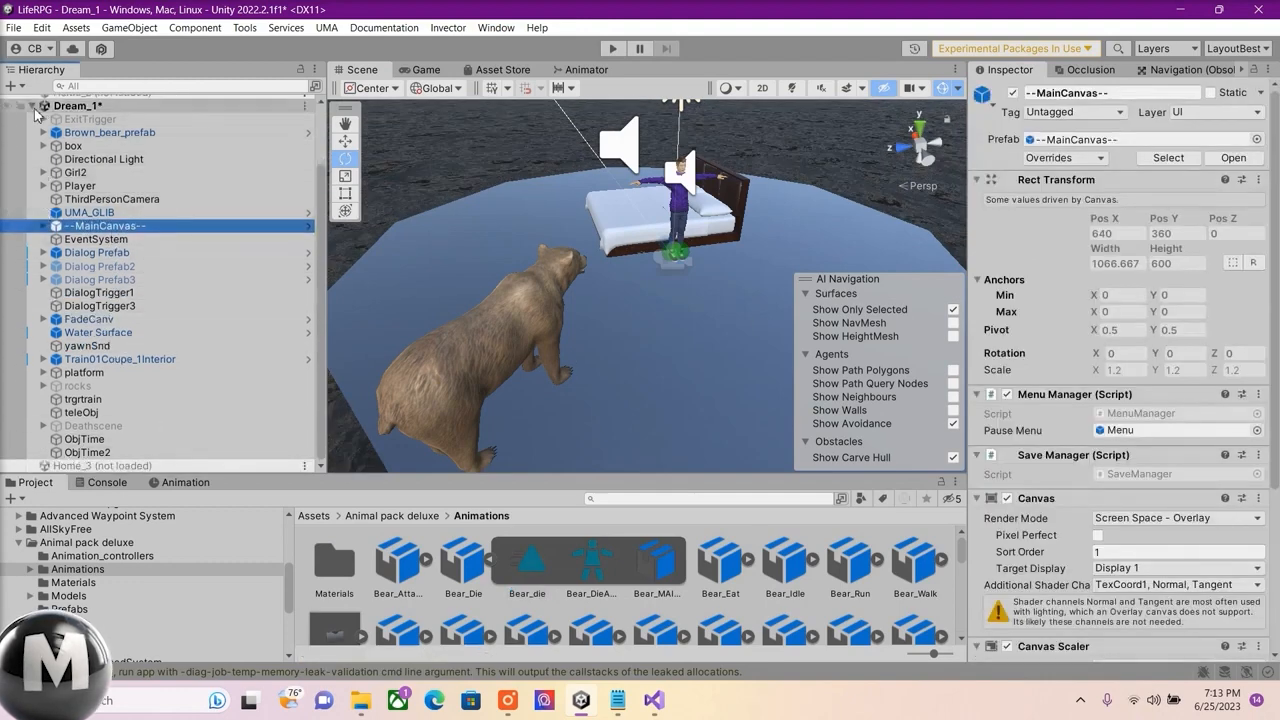
click(33, 106)
right_click(76, 275)
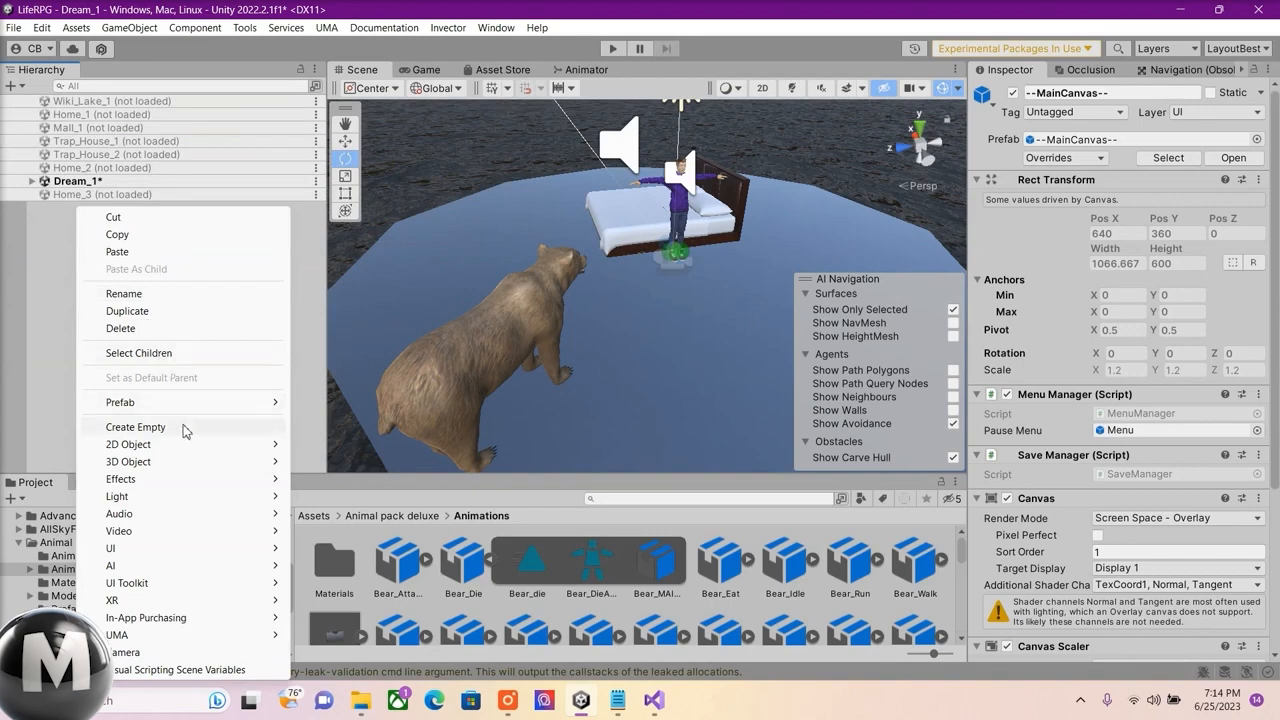
mouse_move(186, 463)
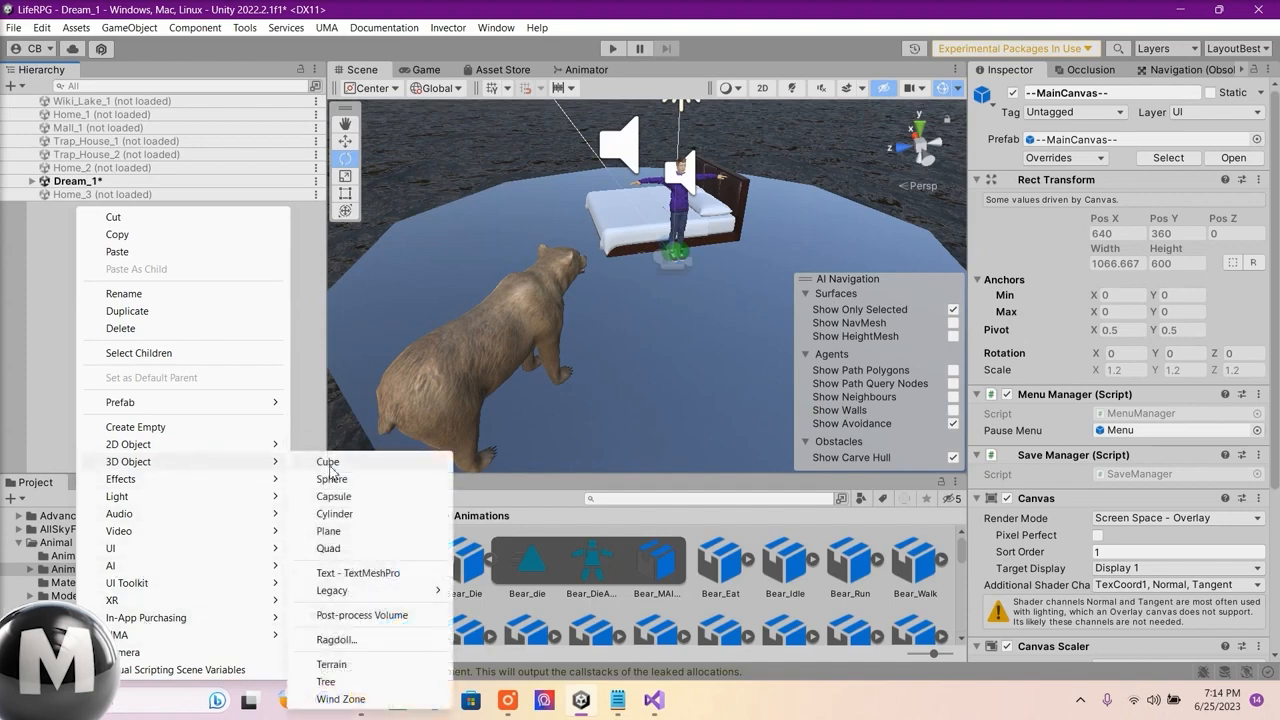
click(335, 466)
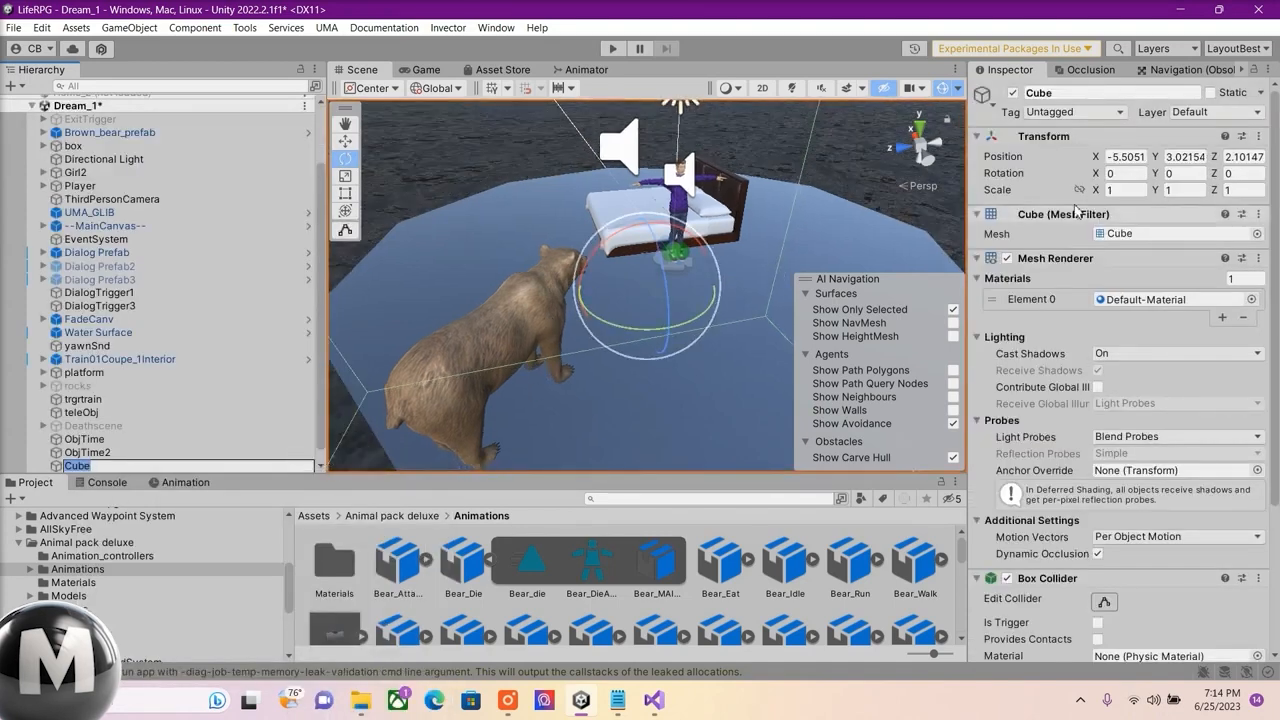
Set the new cube's position to X 0, Y 0, Z 0.
click(1133, 156)
text(0)
click(1186, 156)
text(0)
click(1243, 156)
text(0)
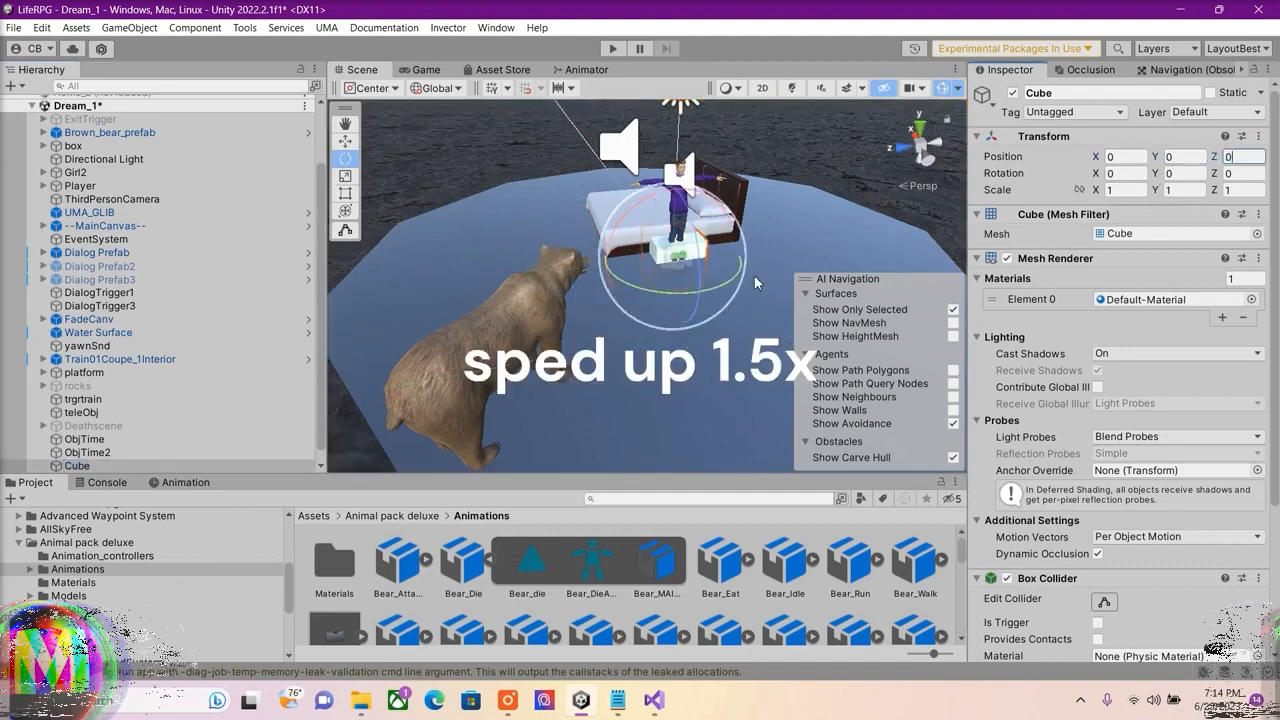
Move the cube away from the player onto the open platform beside the bed, across from the bear.
click(85, 466)
key(w)
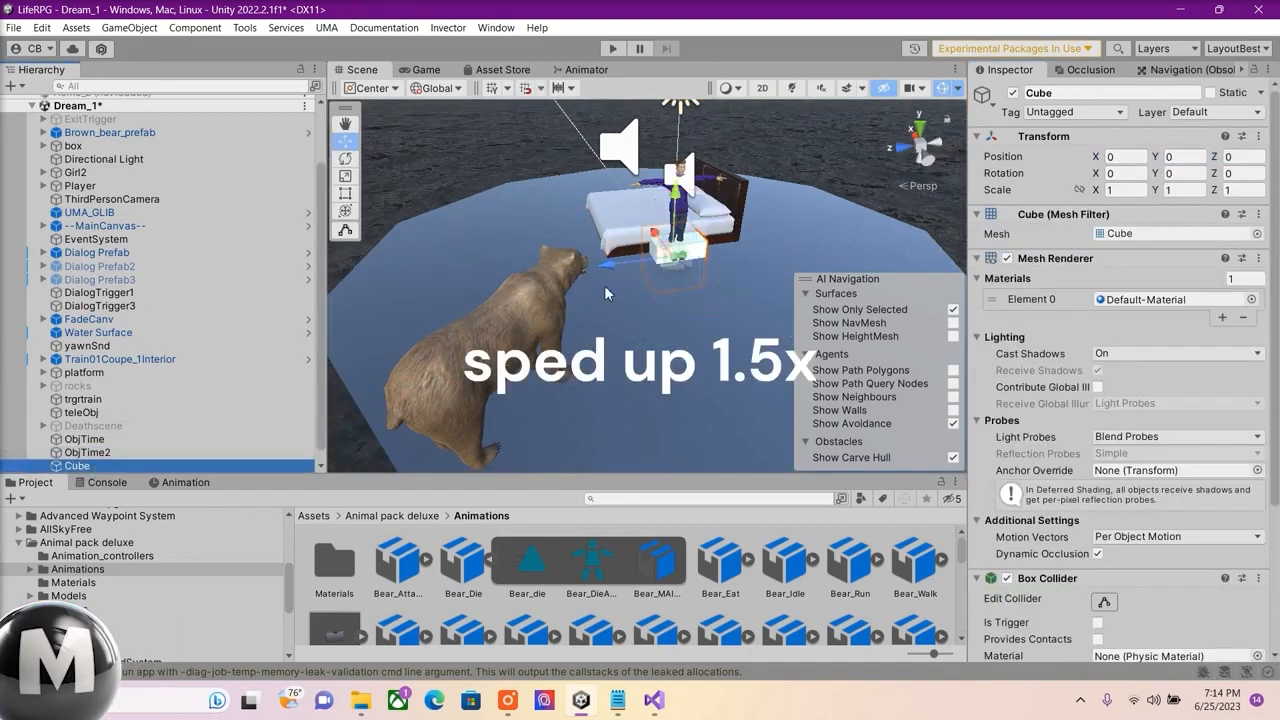
drag(650, 223, 778, 289)
Make the cube an invisible trigger by disabling its Mesh Renderer and enabling Is Trigger on its Box Collider.
scroll(1093, 440, down, 3)
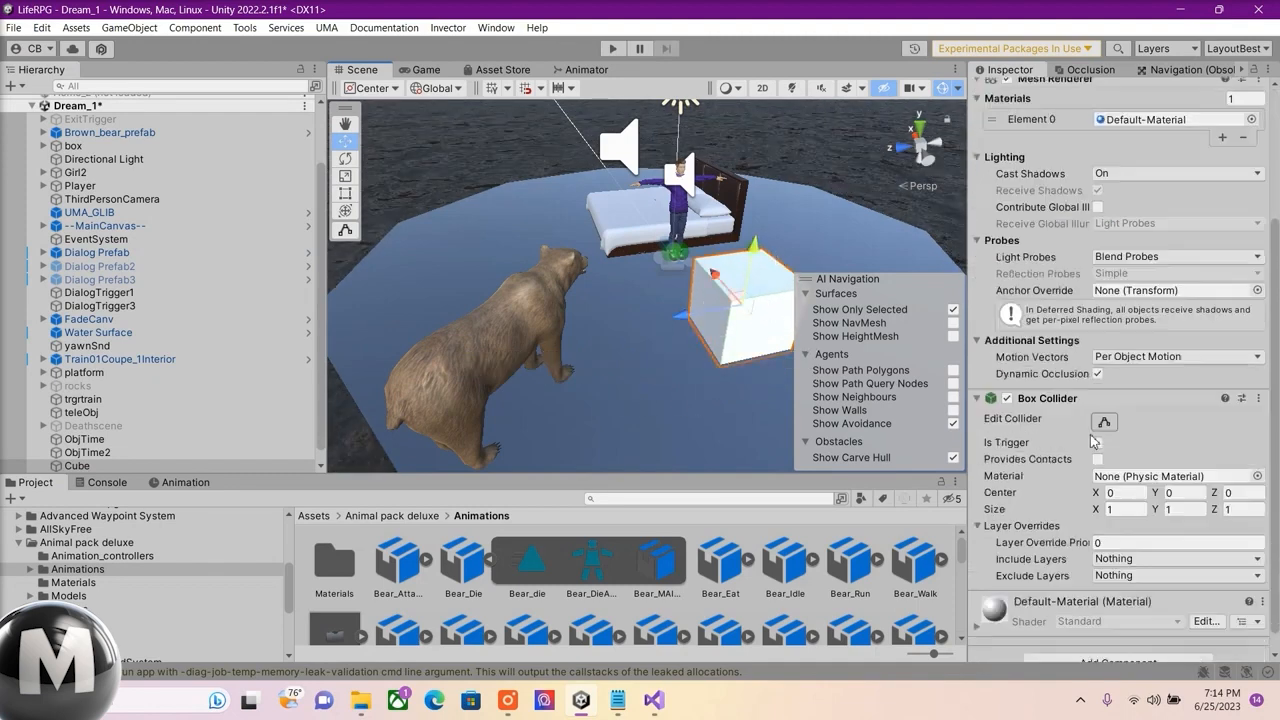
scroll(1003, 210, up, 5)
click(1000, 256)
scroll(1000, 256, down, 5)
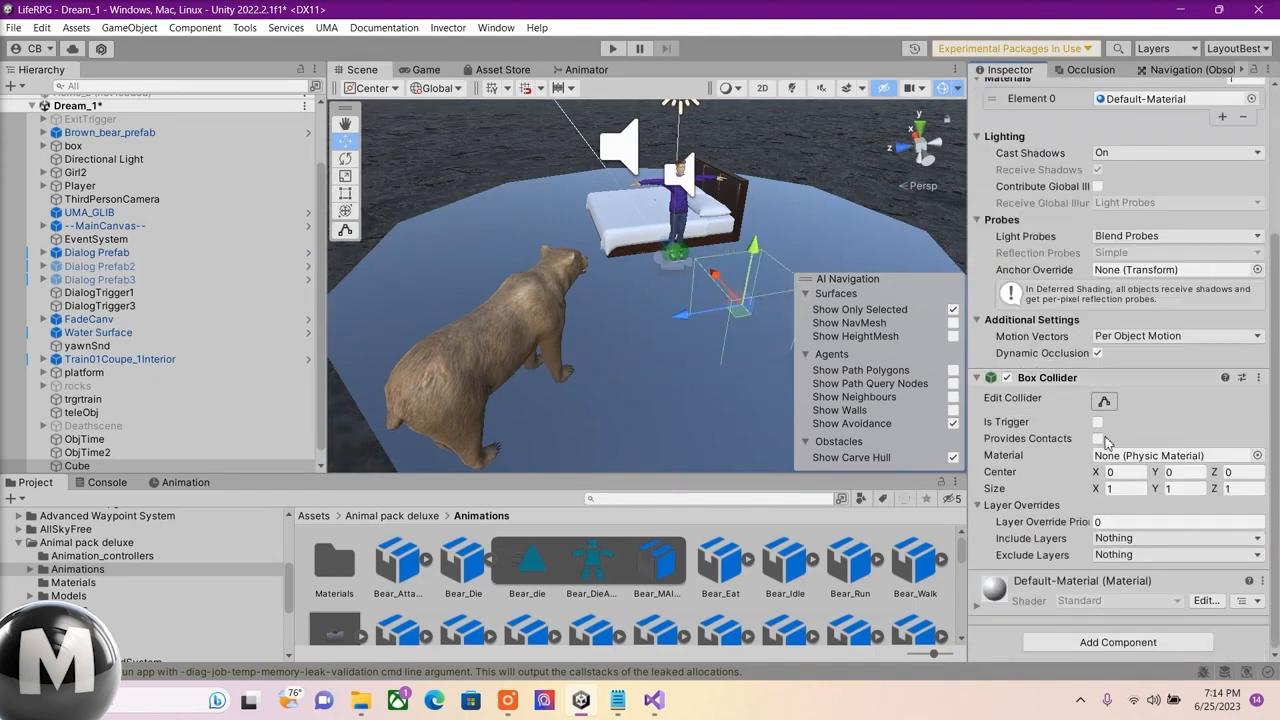
click(1098, 424)
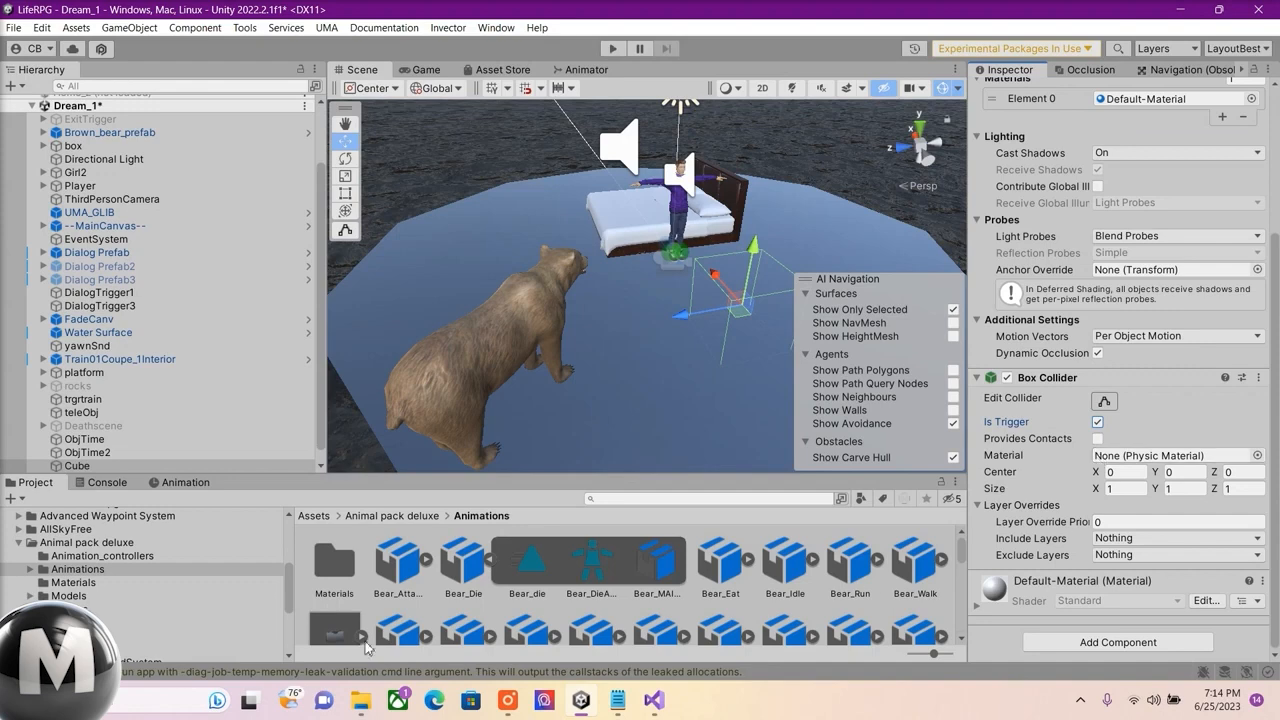
Attach the TriggerCustom script from the --scripts-- folder to the cube.
click(24, 546)
scroll(72, 592, up, 10)
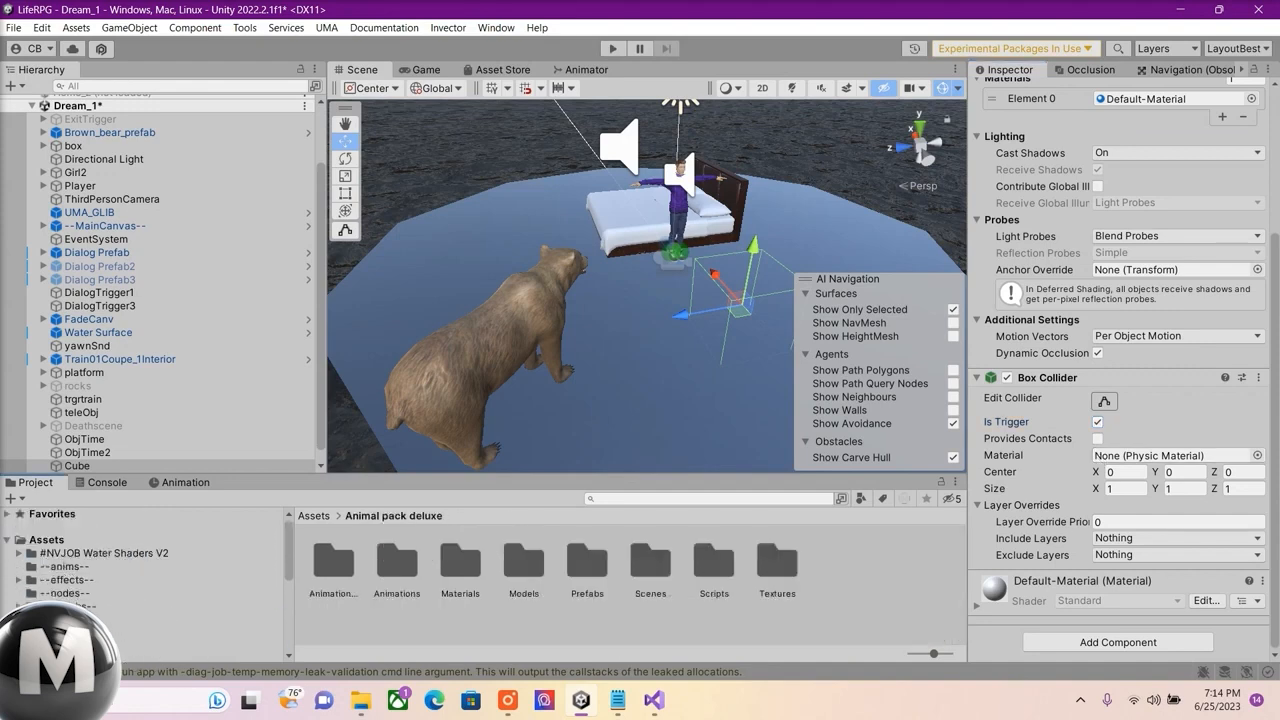
click(150, 633)
scroll(647, 577, down, 2)
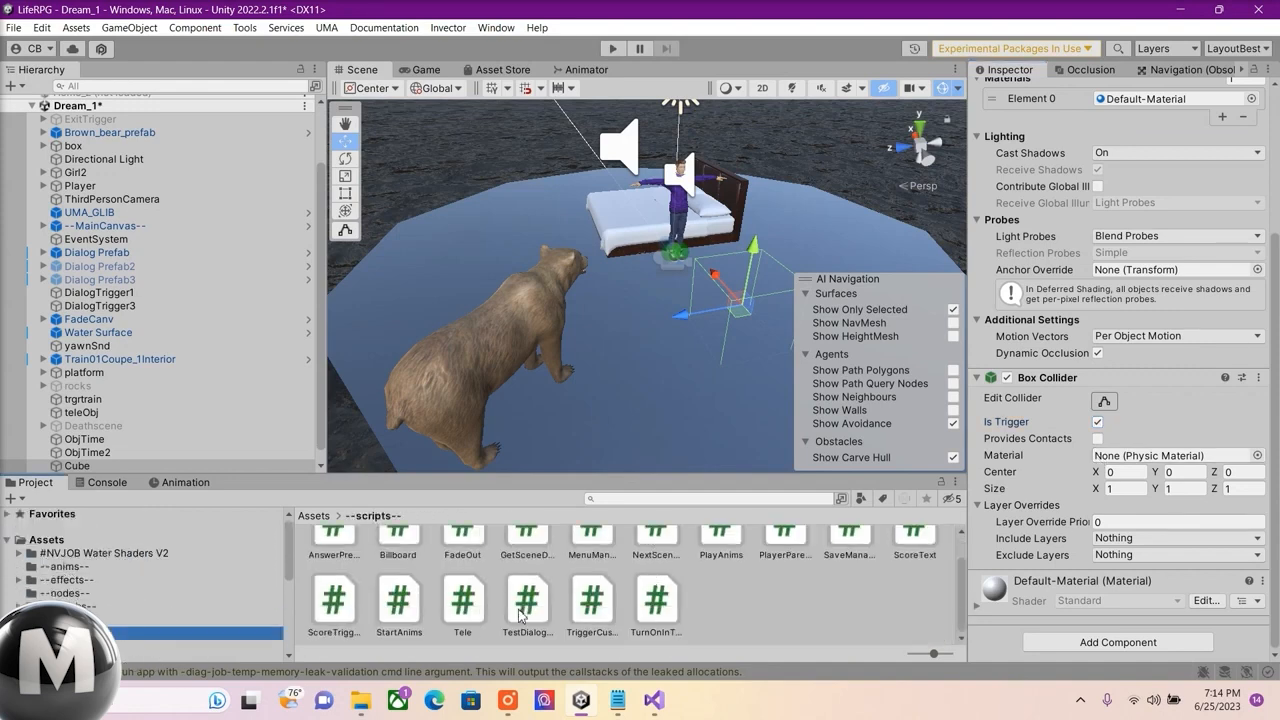
drag(590, 607, 1062, 572)
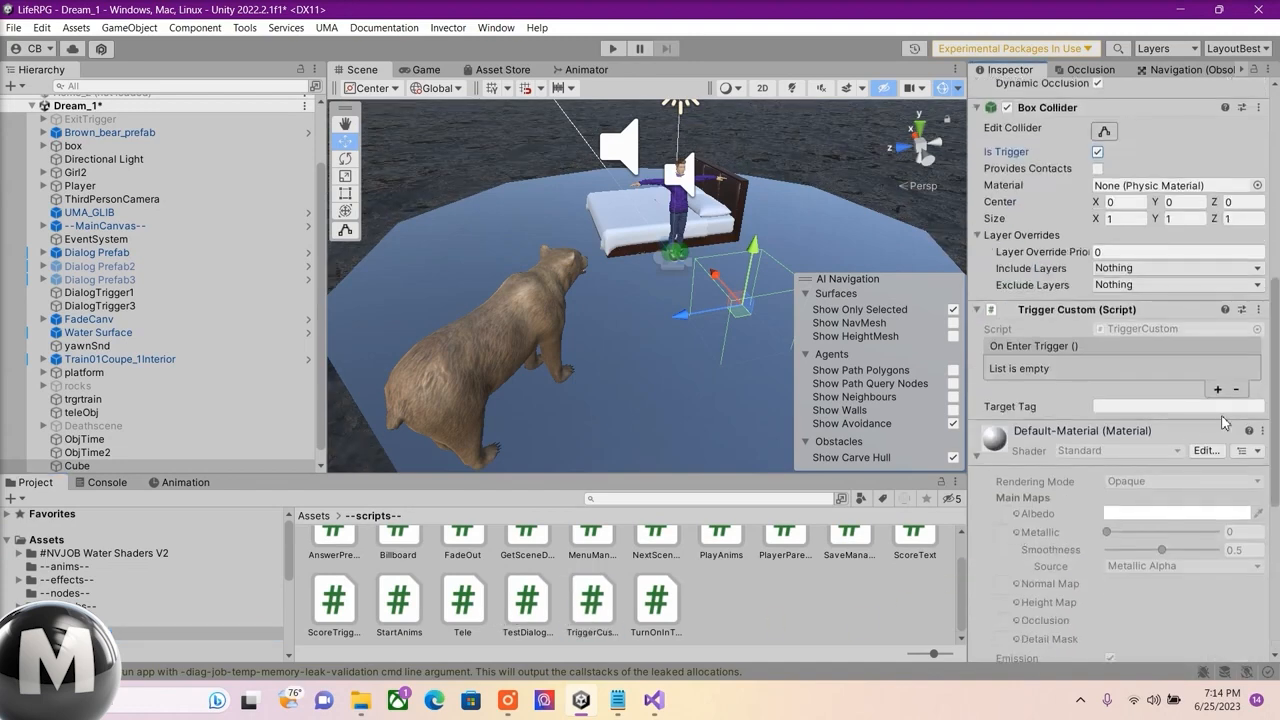
Add an On Enter Trigger event to the cube's Trigger Custom script, targeting Brown_bear_prefab and set to Runtime Only.
click(1217, 389)
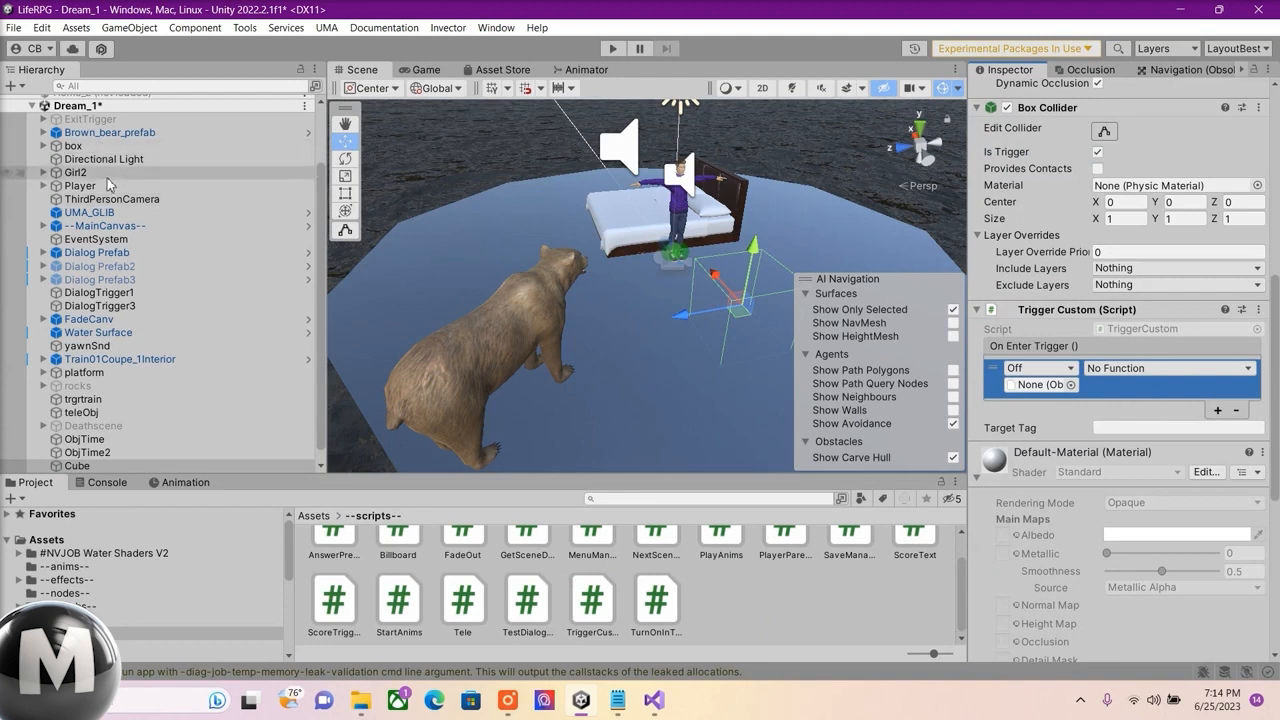
scroll(115, 260, up, 3)
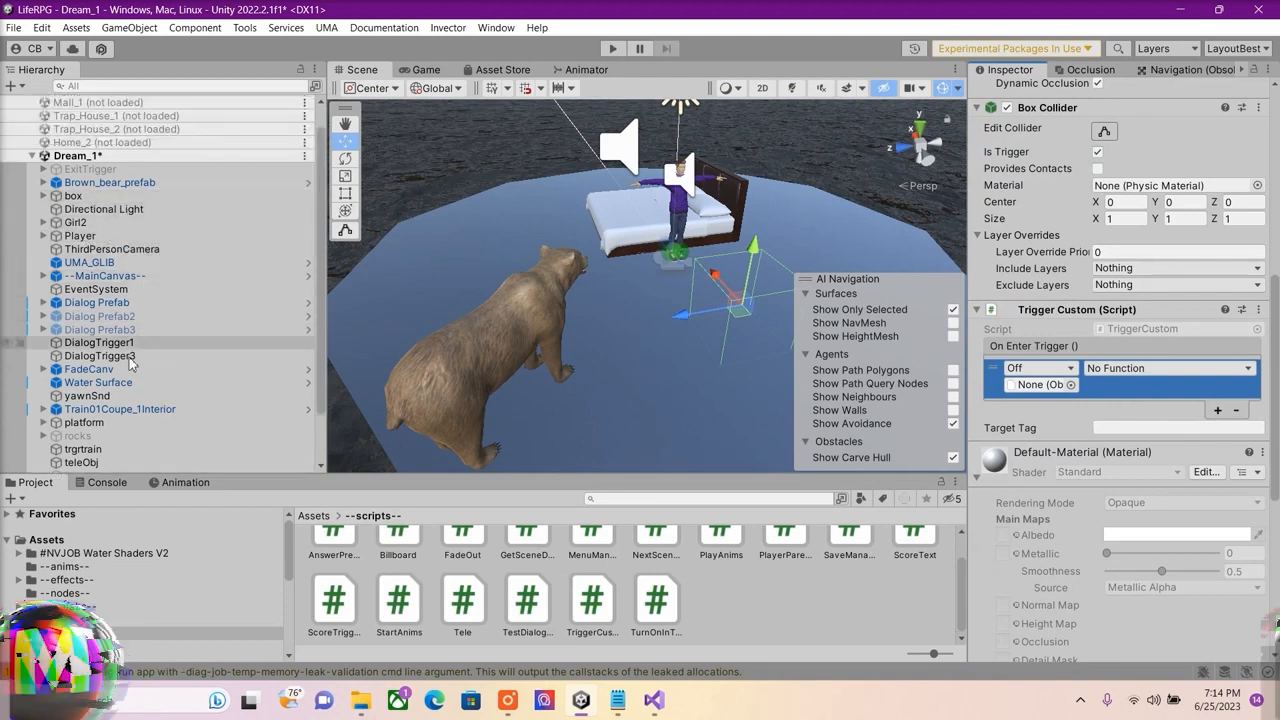
scroll(126, 366, down, 3)
scroll(124, 429, up, 5)
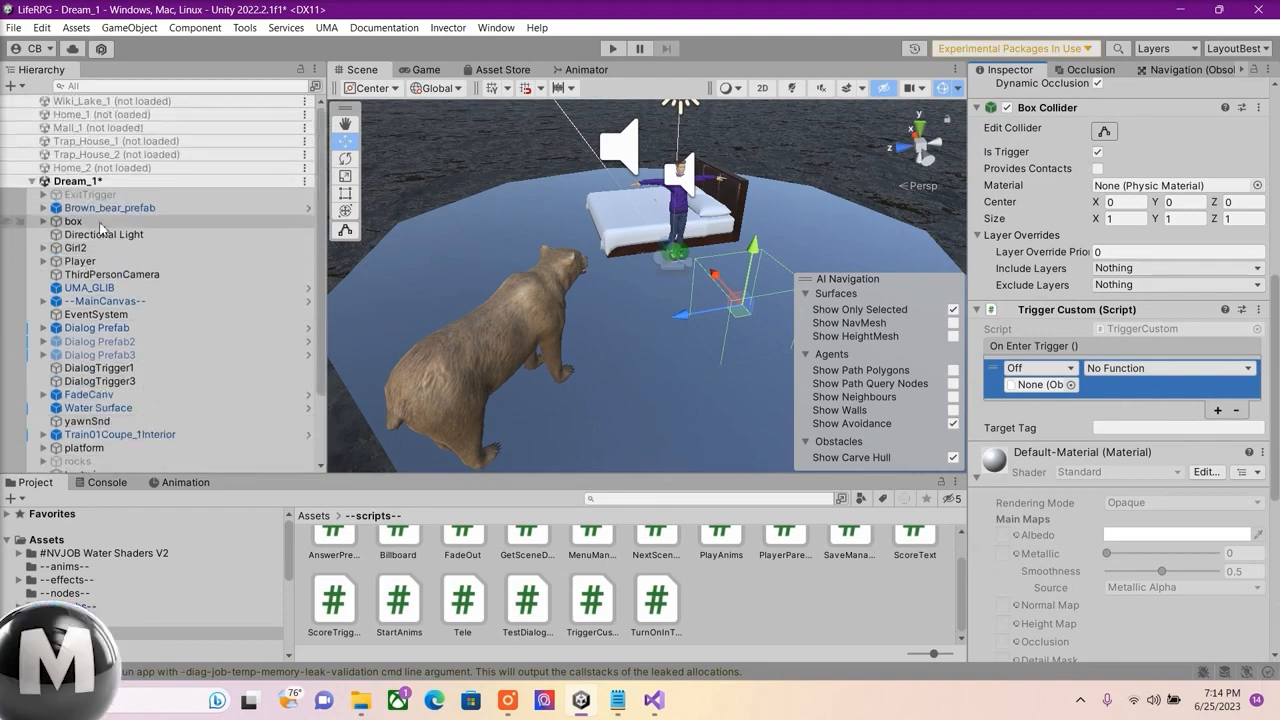
click(160, 209)
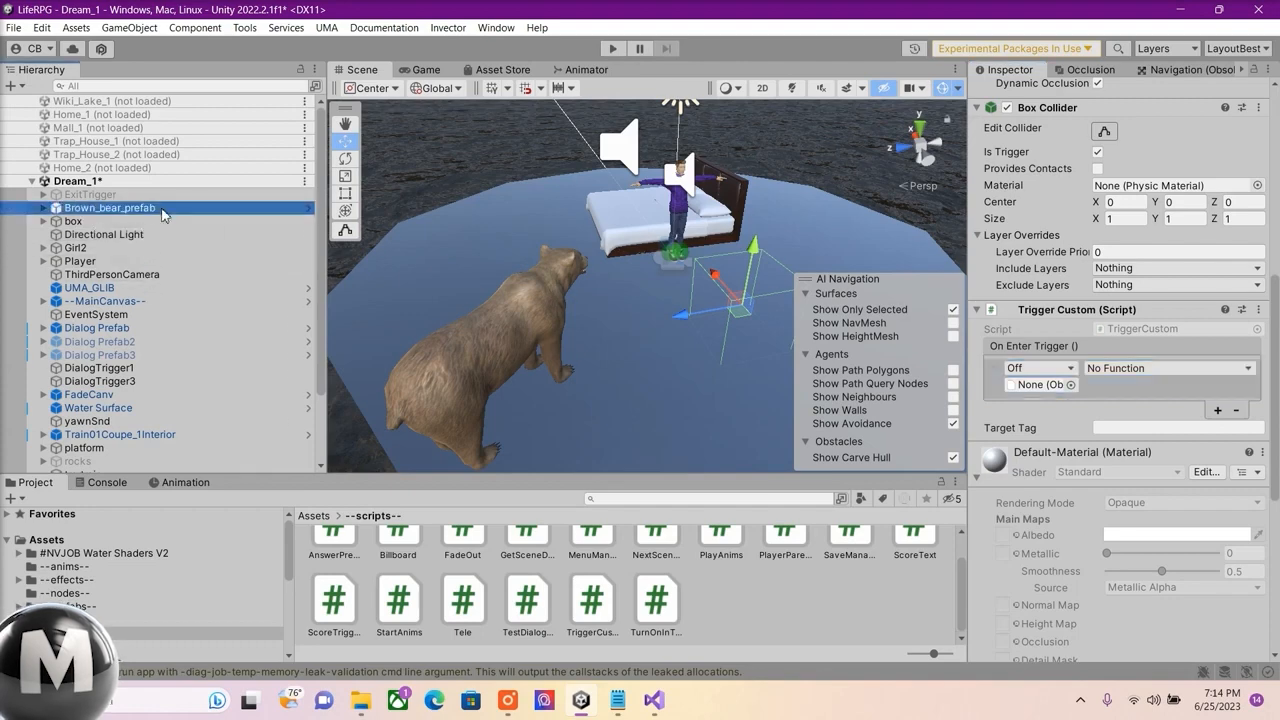
click(990, 380)
click(1040, 368)
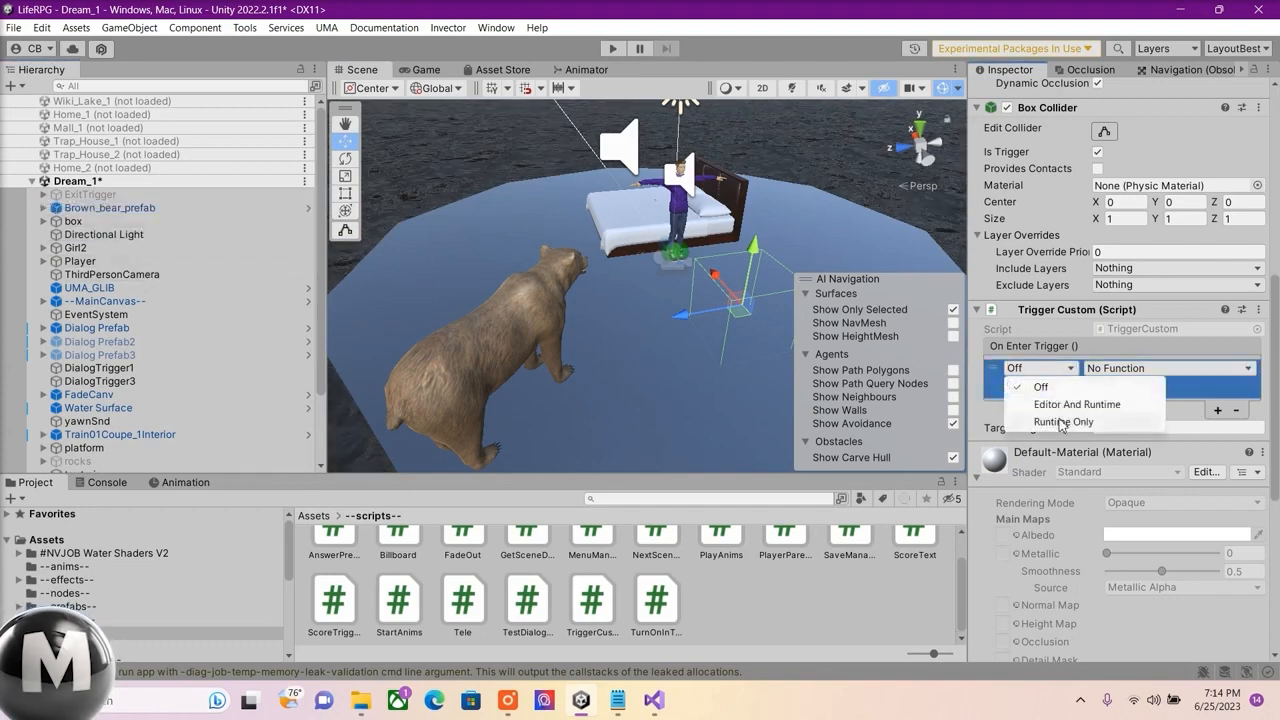
click(1062, 422)
Make the On Enter Trigger event call Animator.Play (string) with the state name "die".
click(1138, 369)
mouse_move(1155, 450)
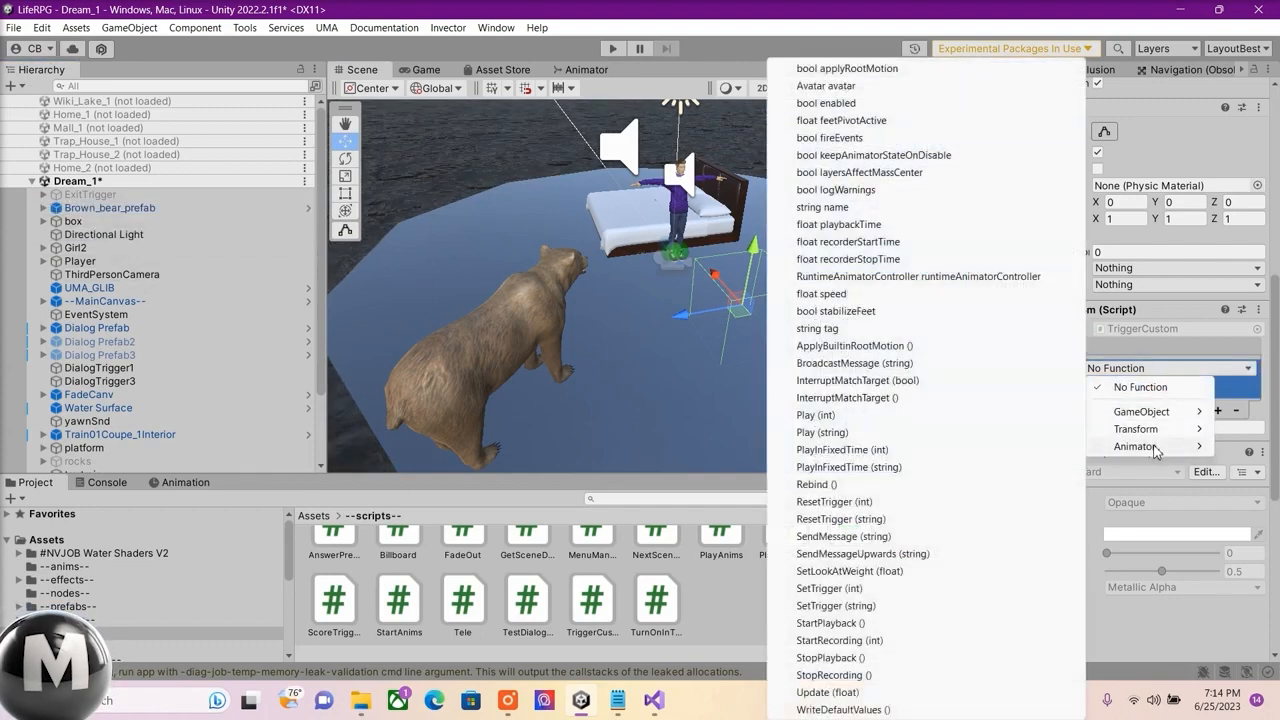
click(840, 432)
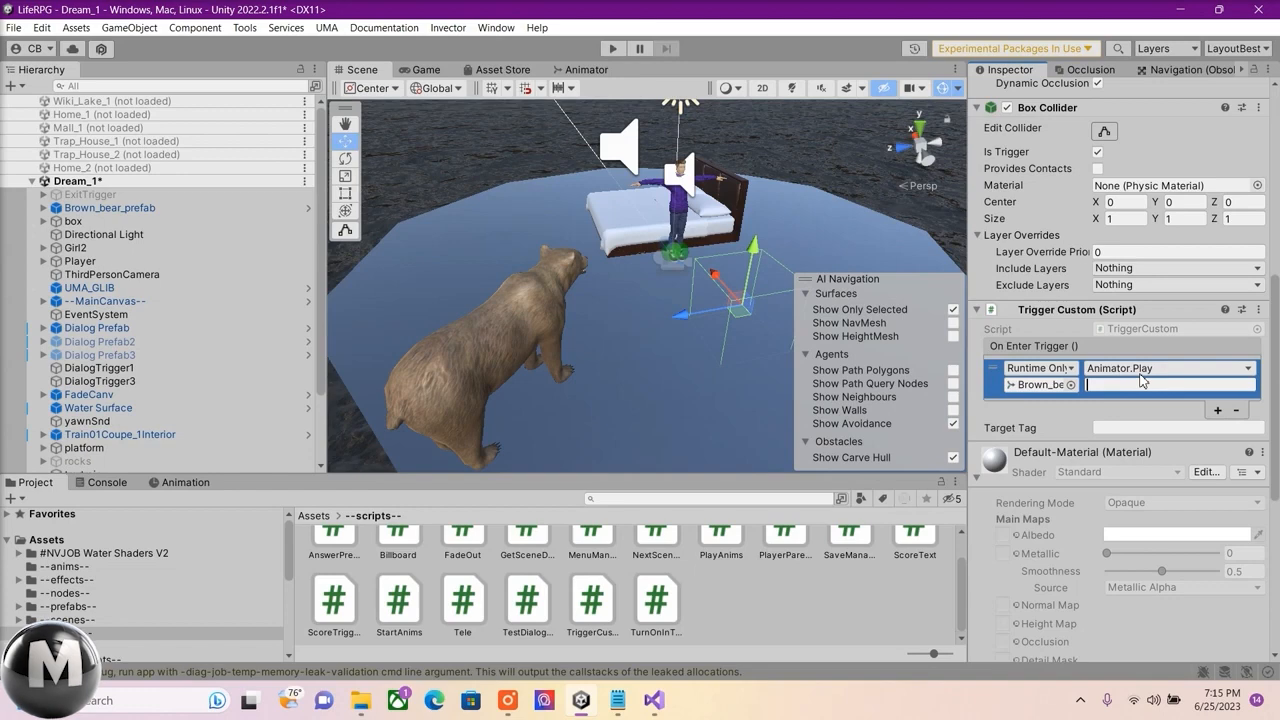
text(die)
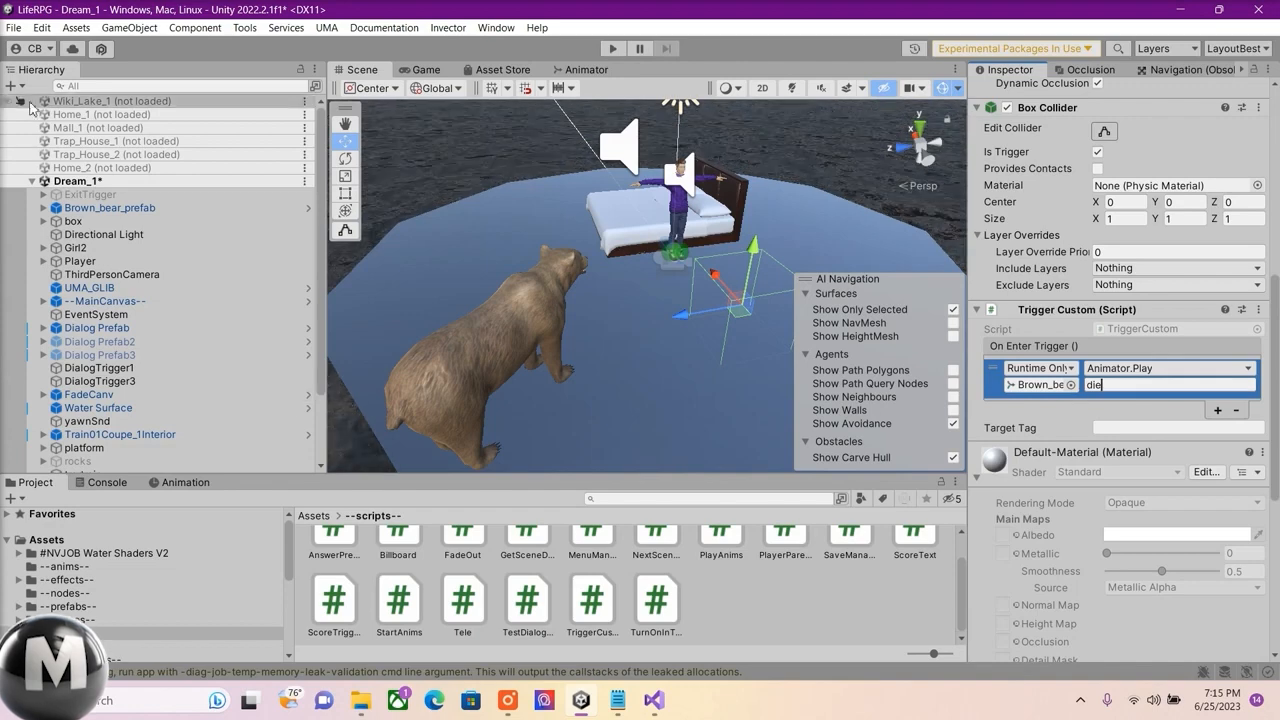
Check the Player object's tag and set the cube's Trigger Custom Target Tag to Player.
click(100, 262)
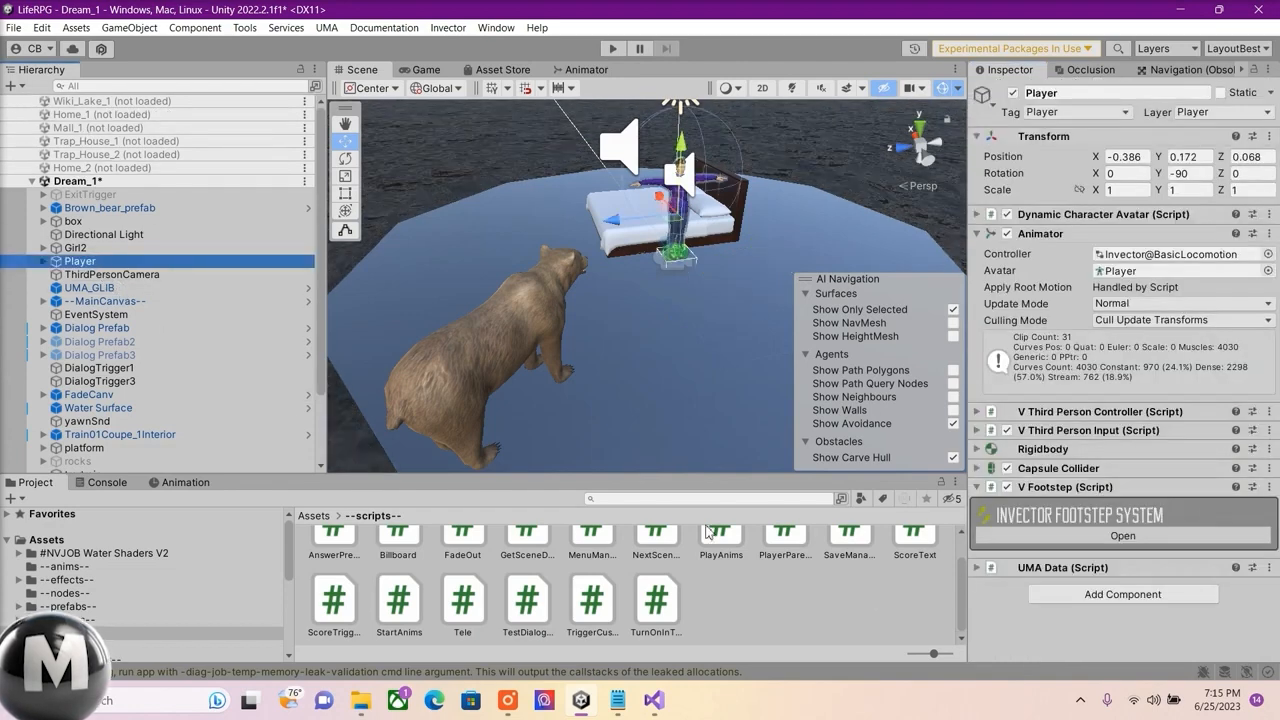
scroll(132, 440, down, 3)
click(116, 455)
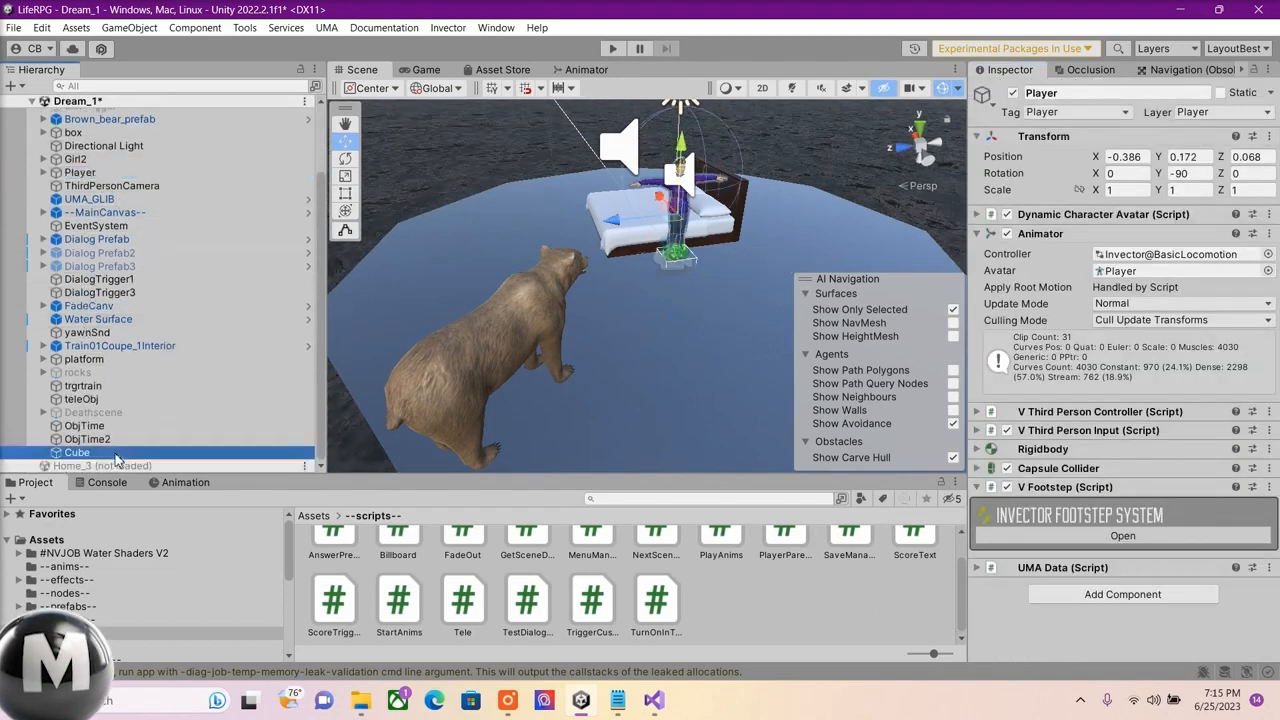
scroll(1138, 413, down, 8)
click(1138, 404)
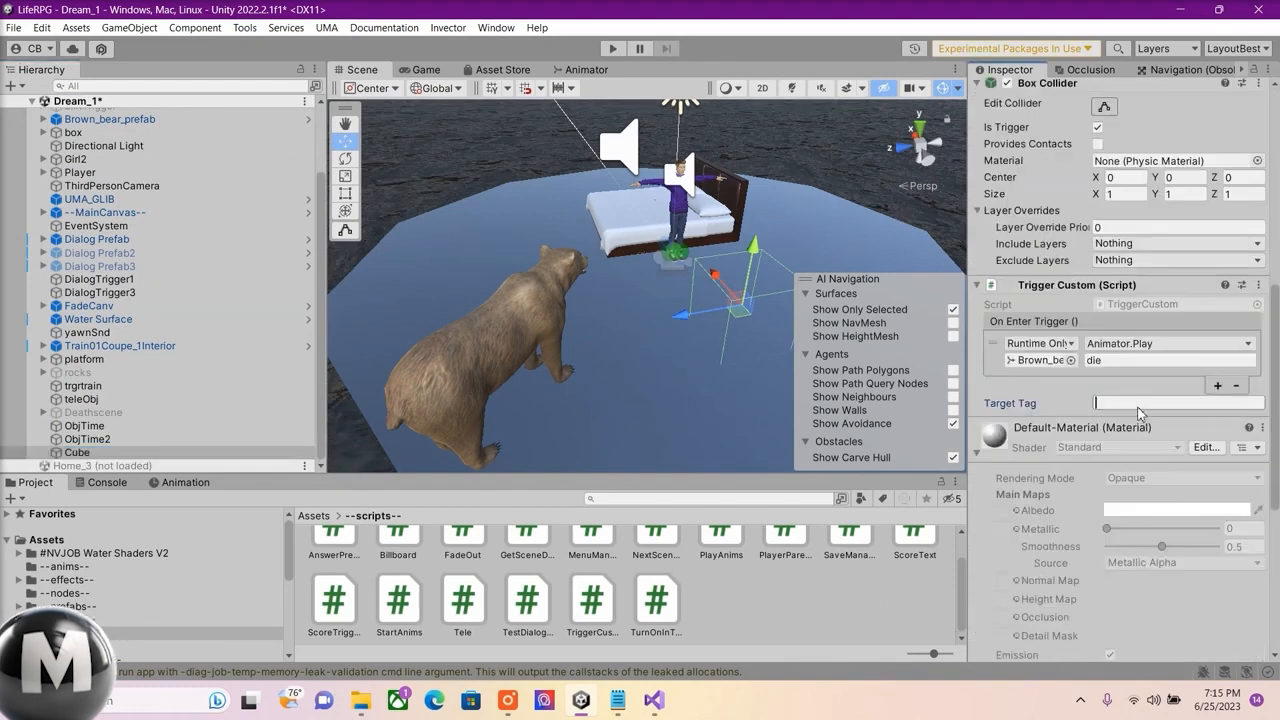
text(Player)
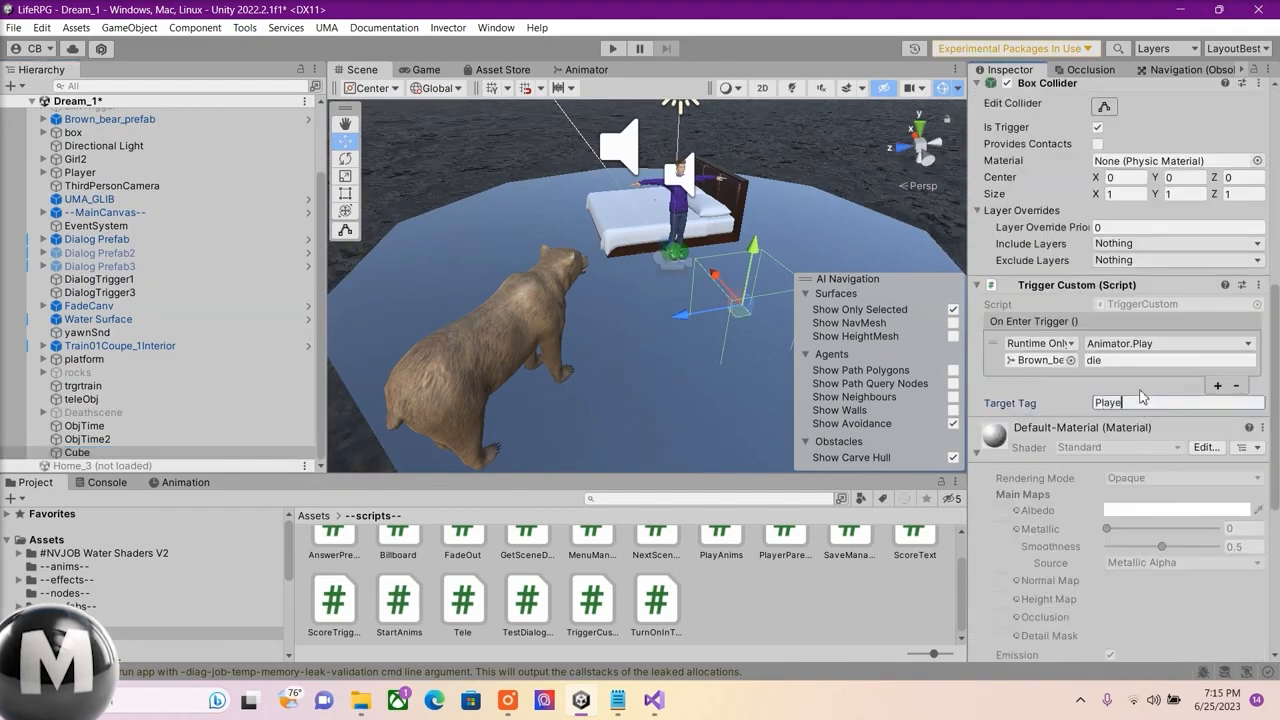
Play-test the scene by dismissing the narrator dialog and walking the player through the trigger area, and end play mode.
click(614, 48)
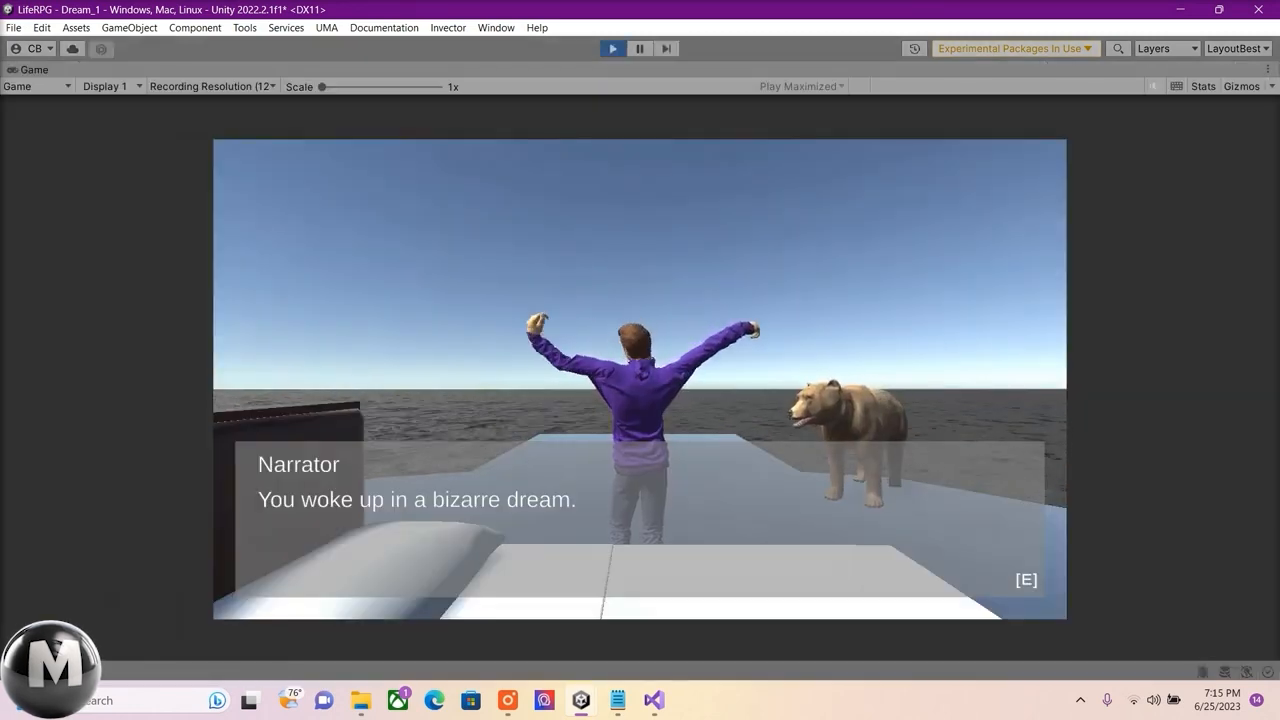
key(e)
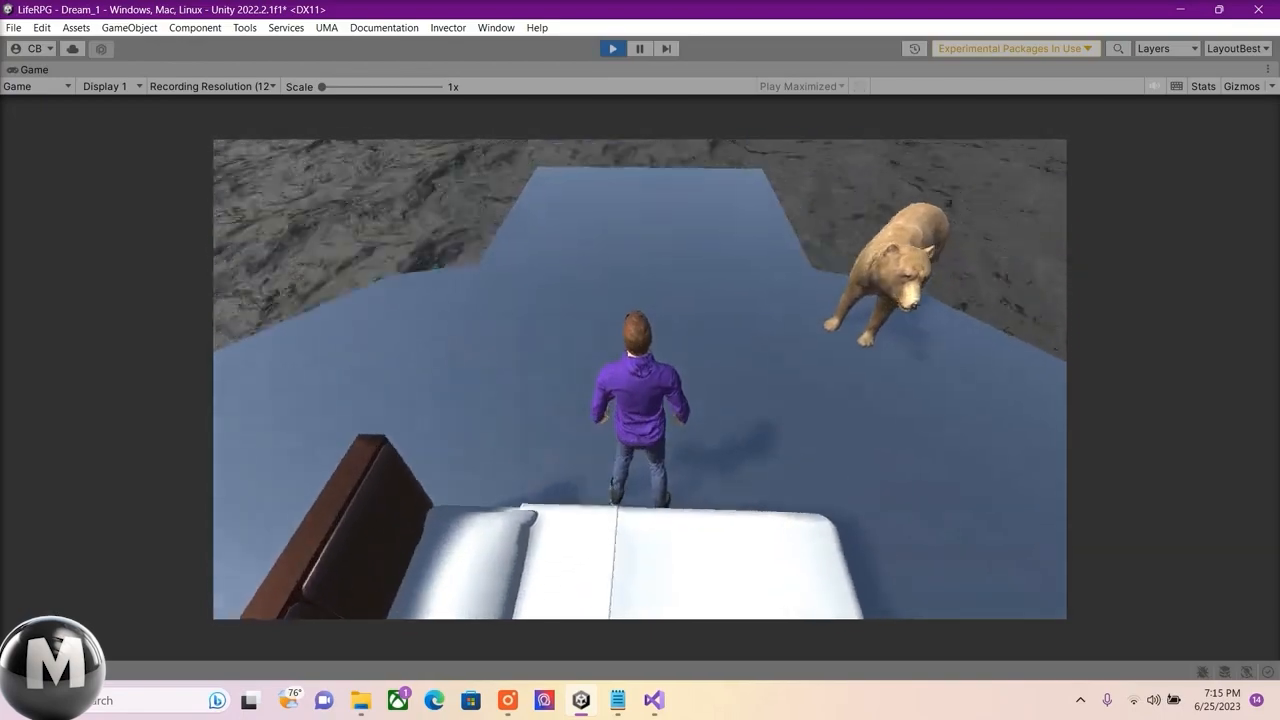
key(w)
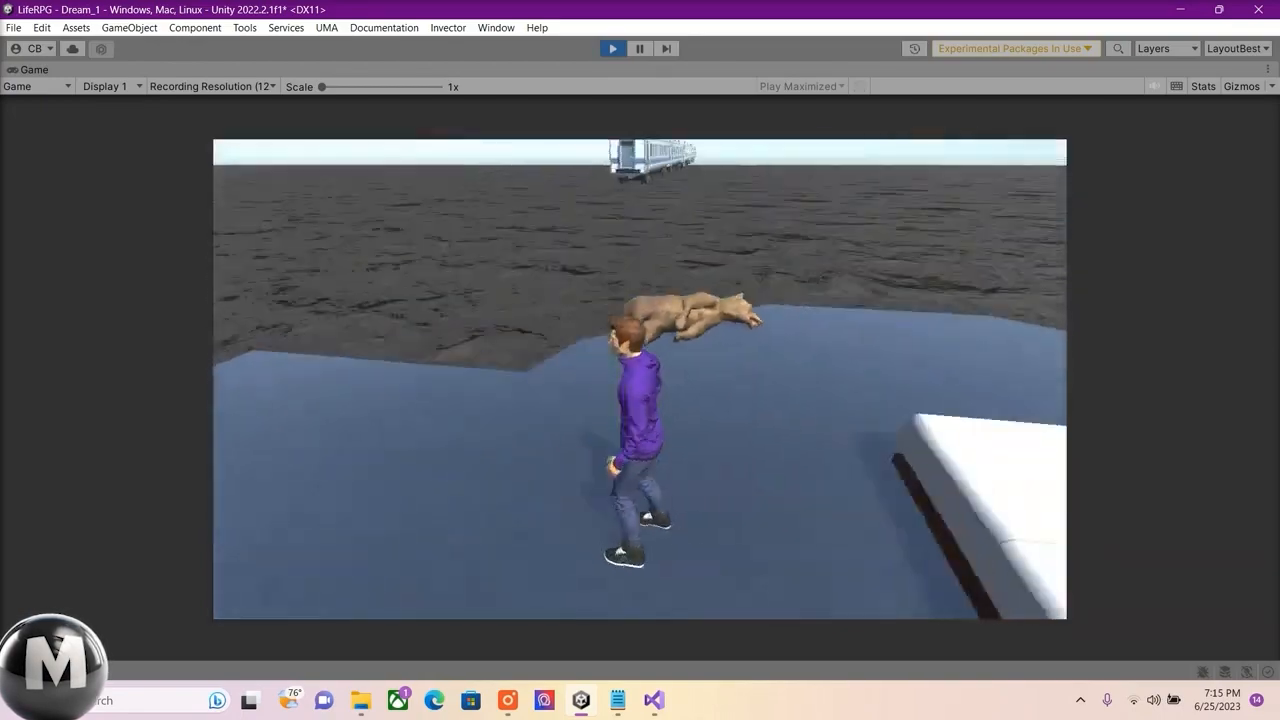
key(w)
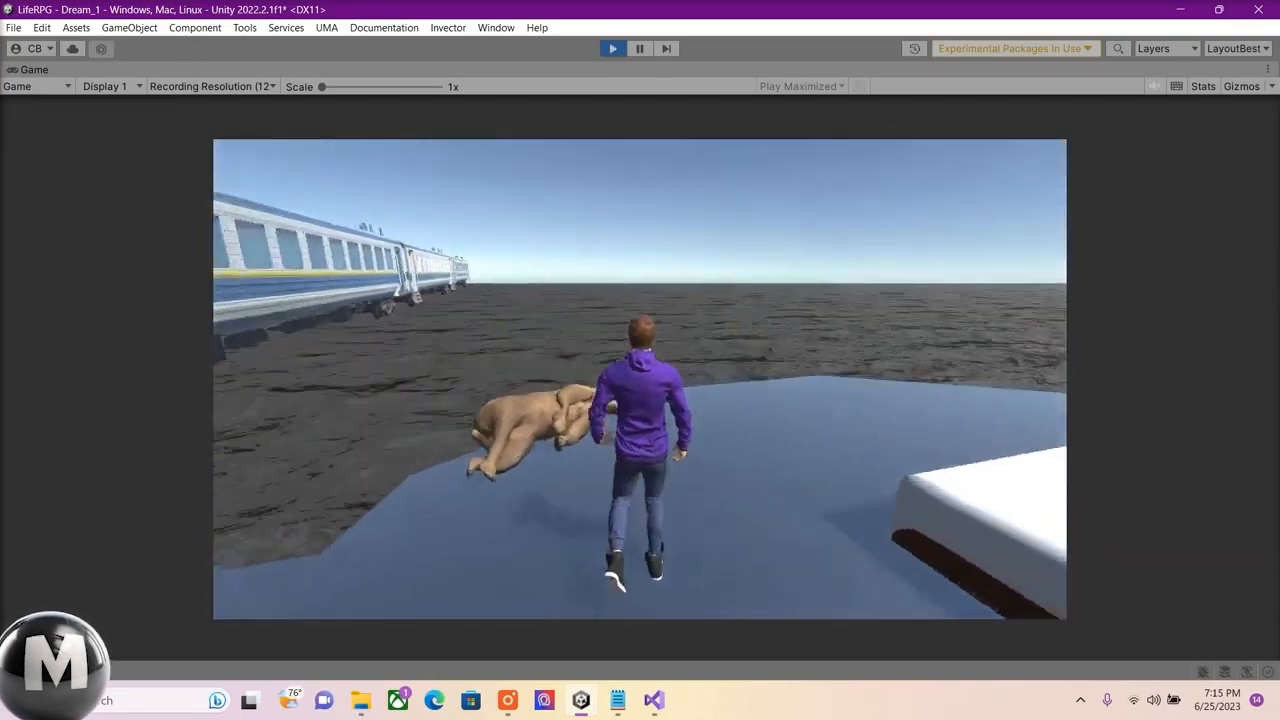
key(ctrl+p)
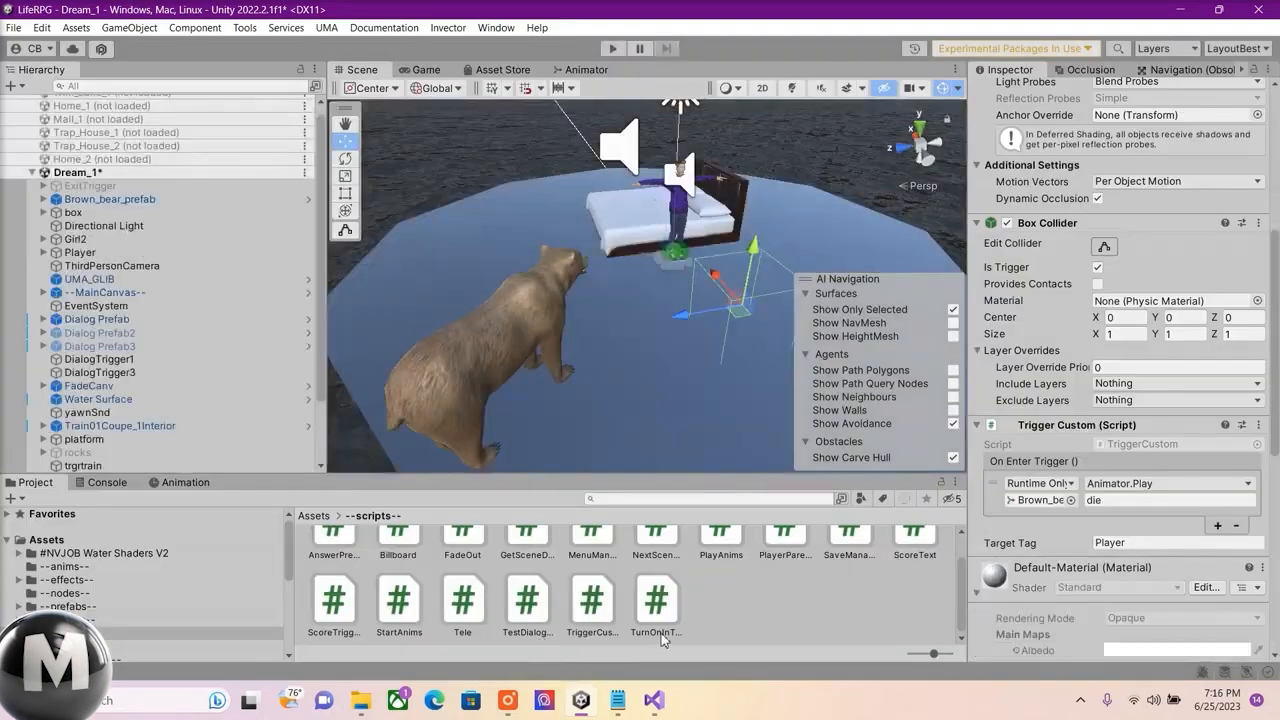
Switch to the NOTES file in Notepad, paste playerAnimator.GetComponent<Animator>().Play("sleeping"); above the FLUX TO DO section, and highlight playerAnimator.
click(653, 700)
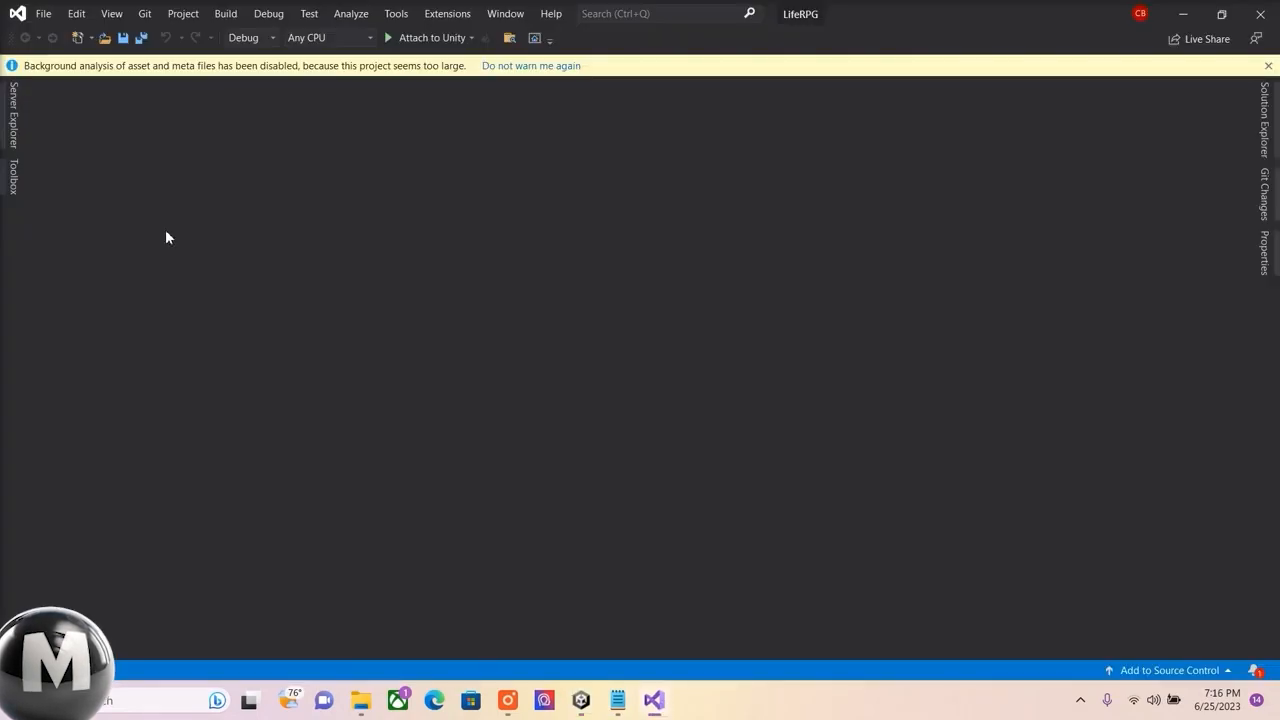
click(584, 702)
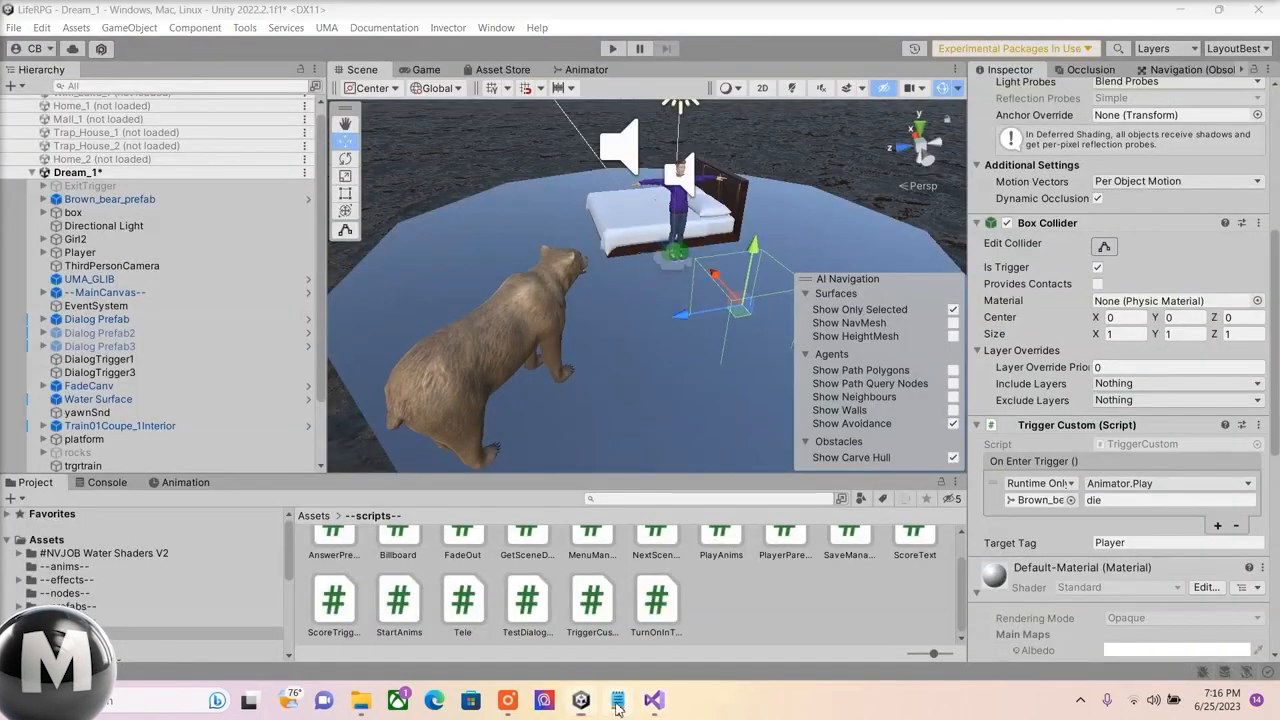
click(618, 700)
right_click(167, 378)
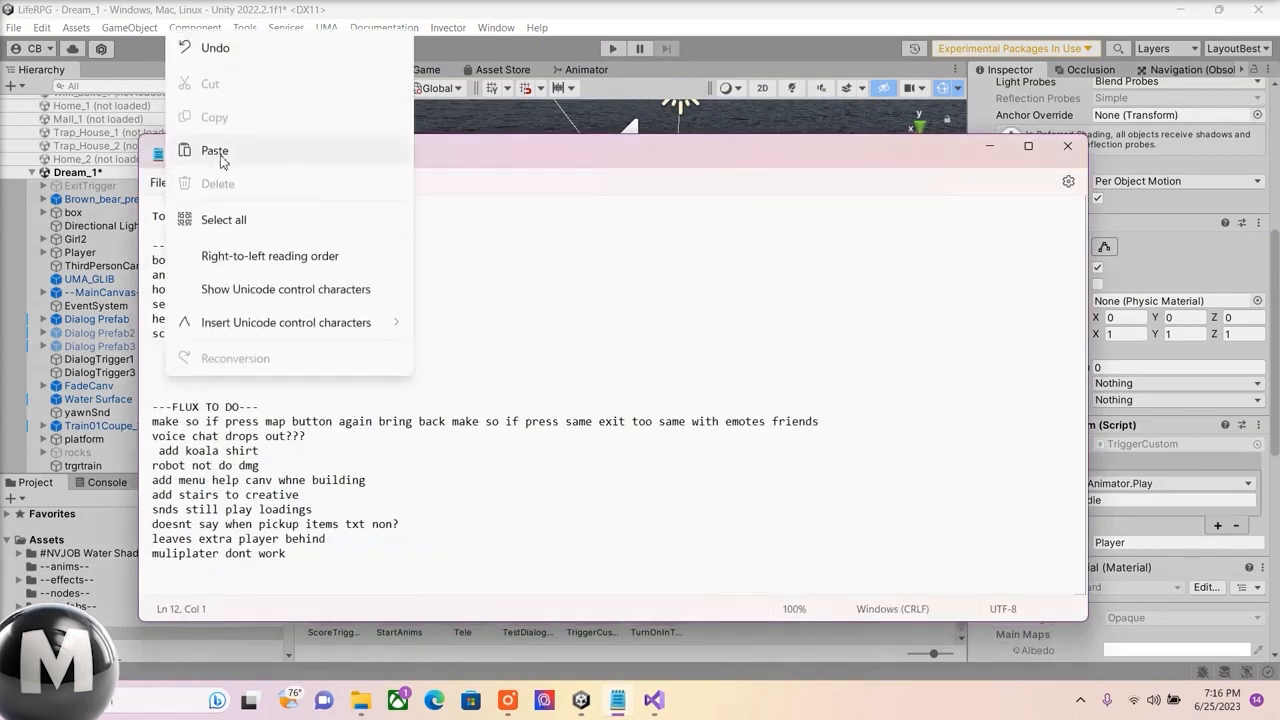
click(205, 152)
double_click(244, 377)
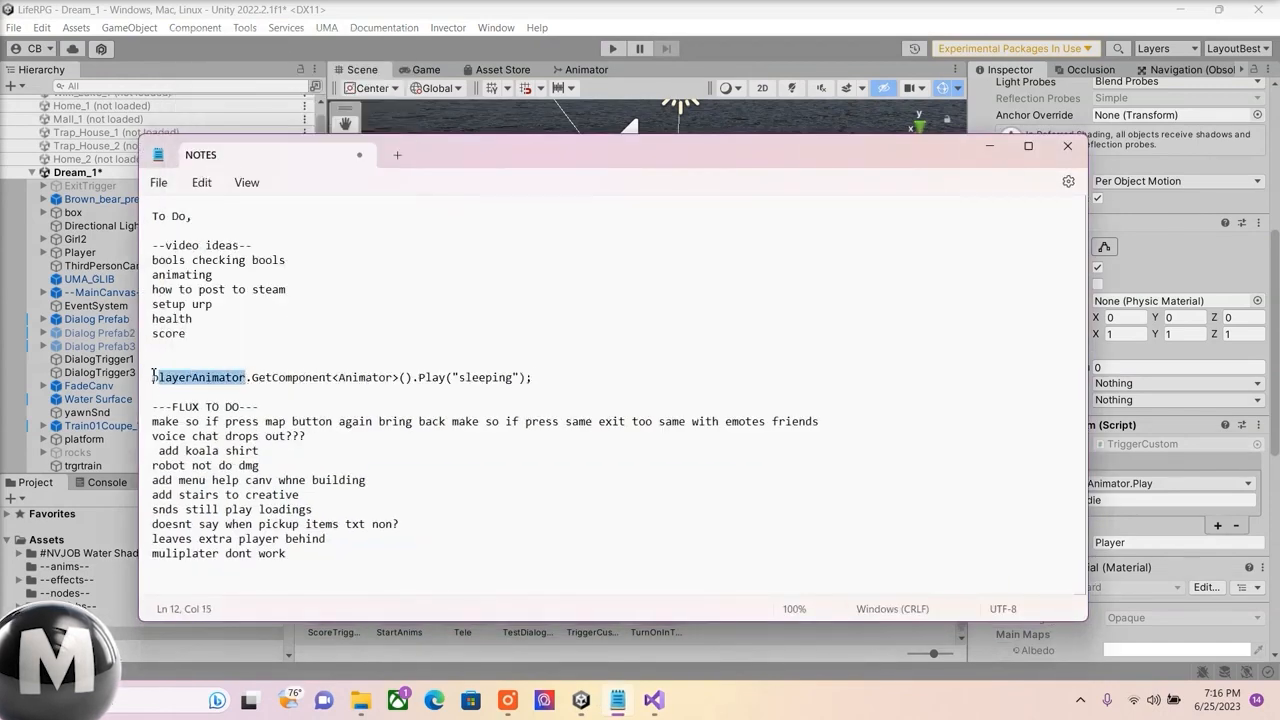
Replace playerAnimator with gameObject in the pasted Play line of the notes, and highlight the state name "sleeping".
text(gameObje)
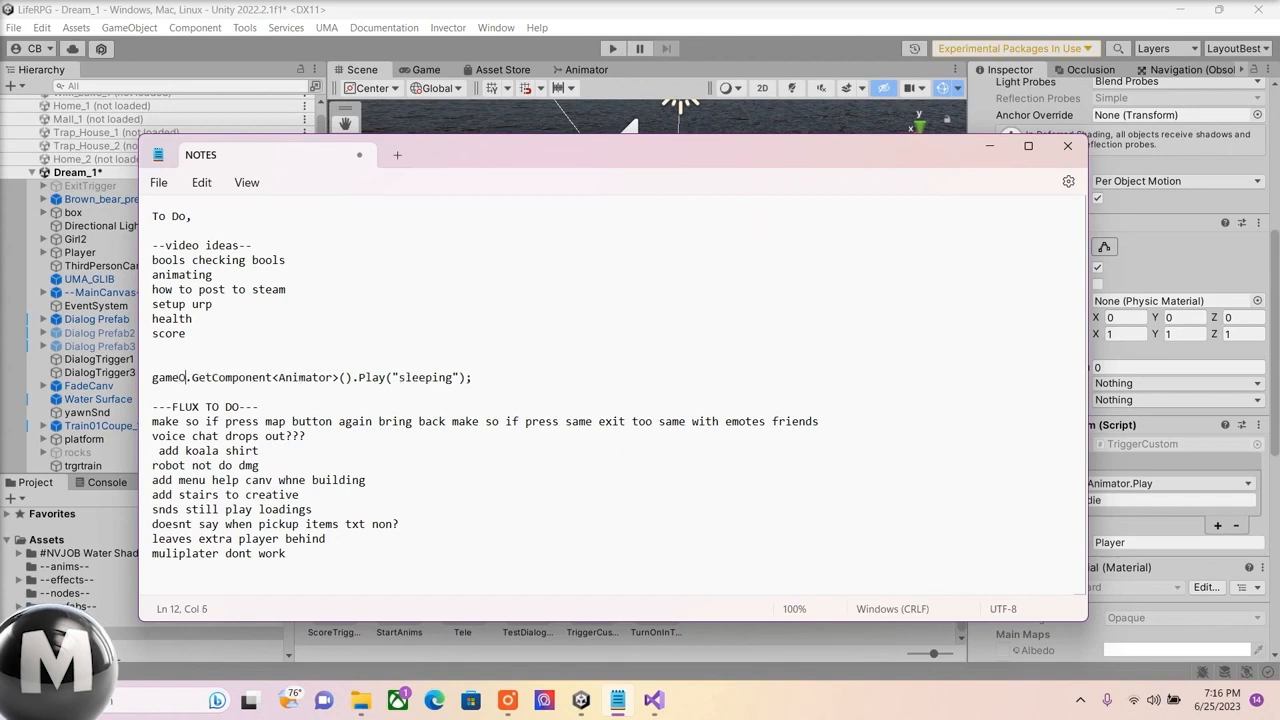
text(ct)
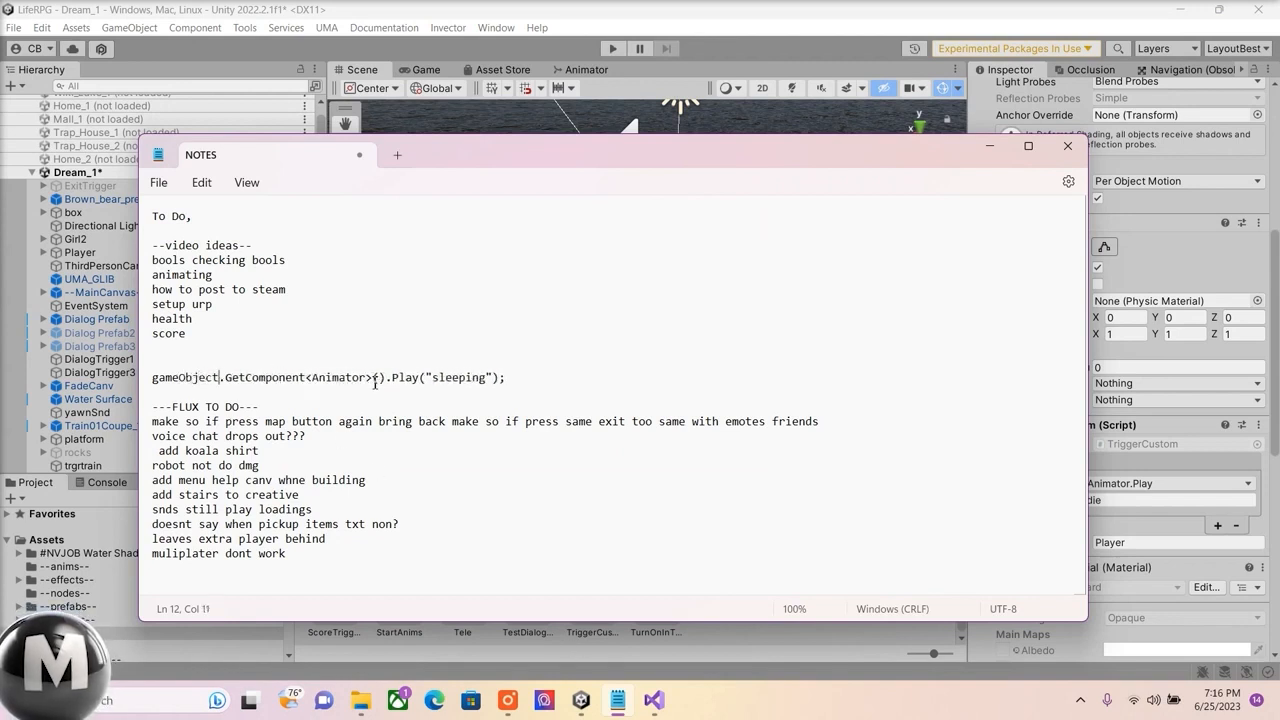
drag(431, 377, 488, 381)
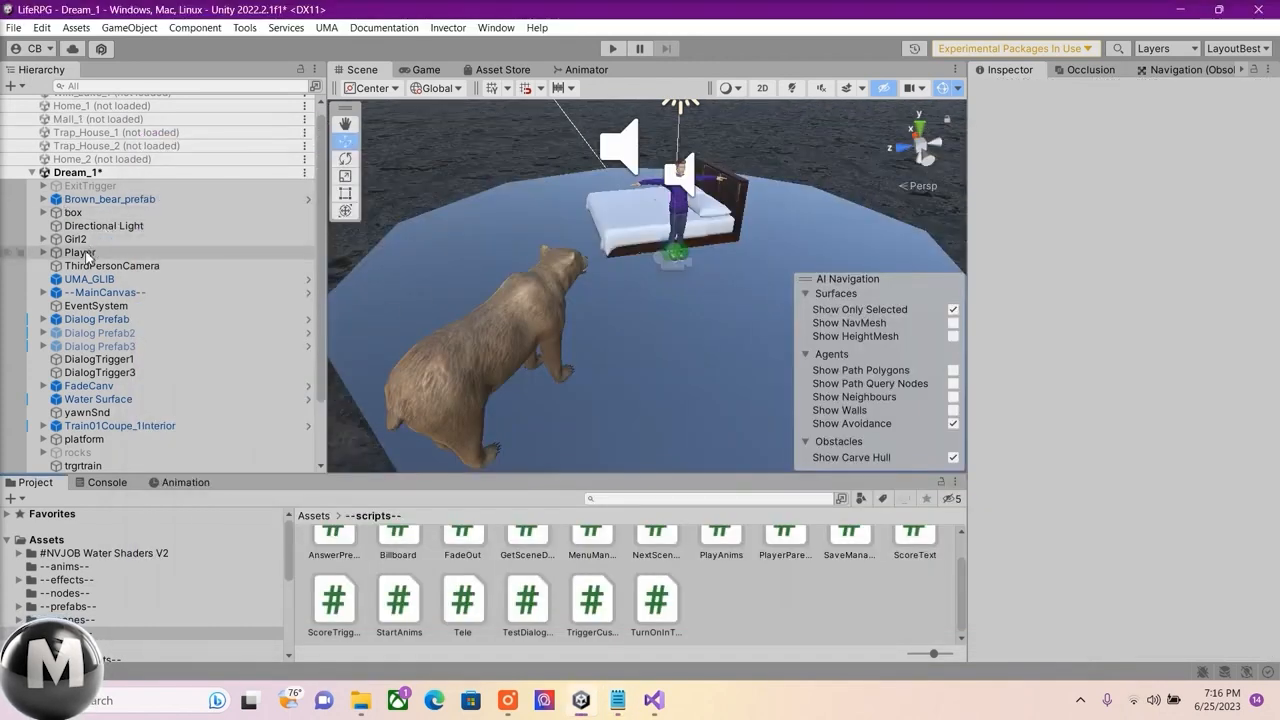
Switch back to Unity and inspect the Animator component on the Player object and on the brown bear.
click(84, 254)
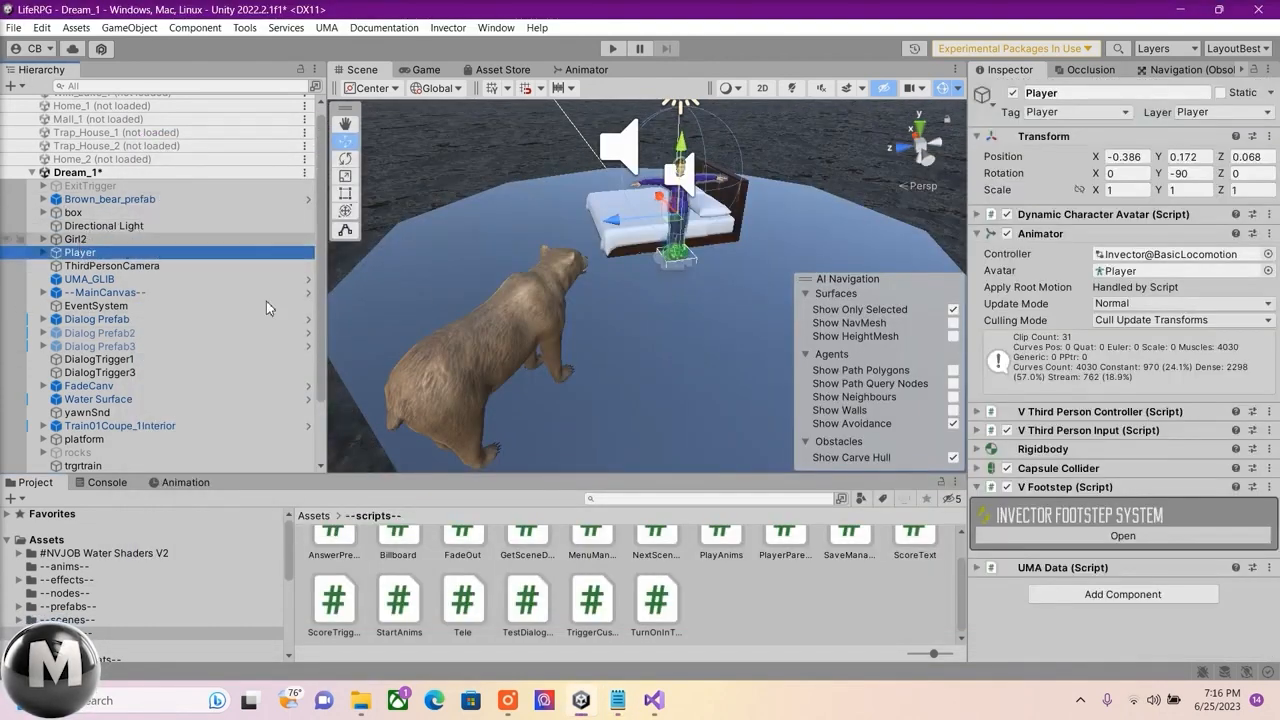
scroll(142, 401, down, 3)
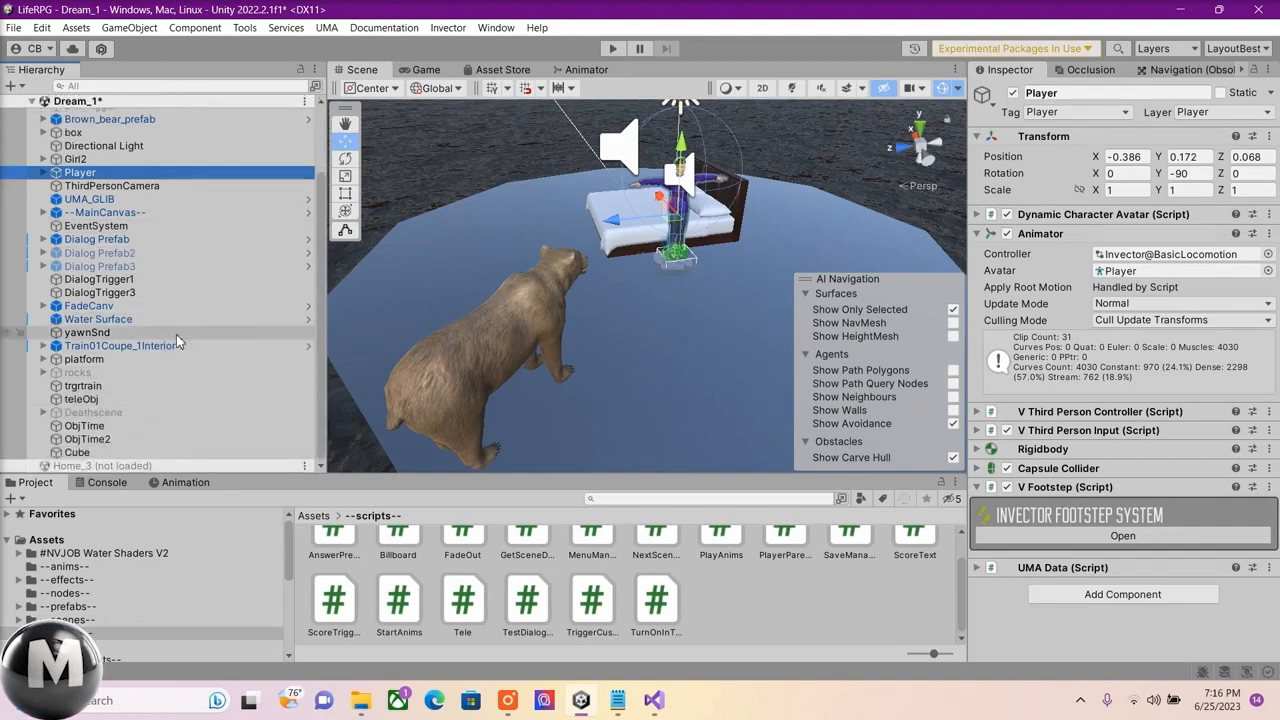
click(419, 338)
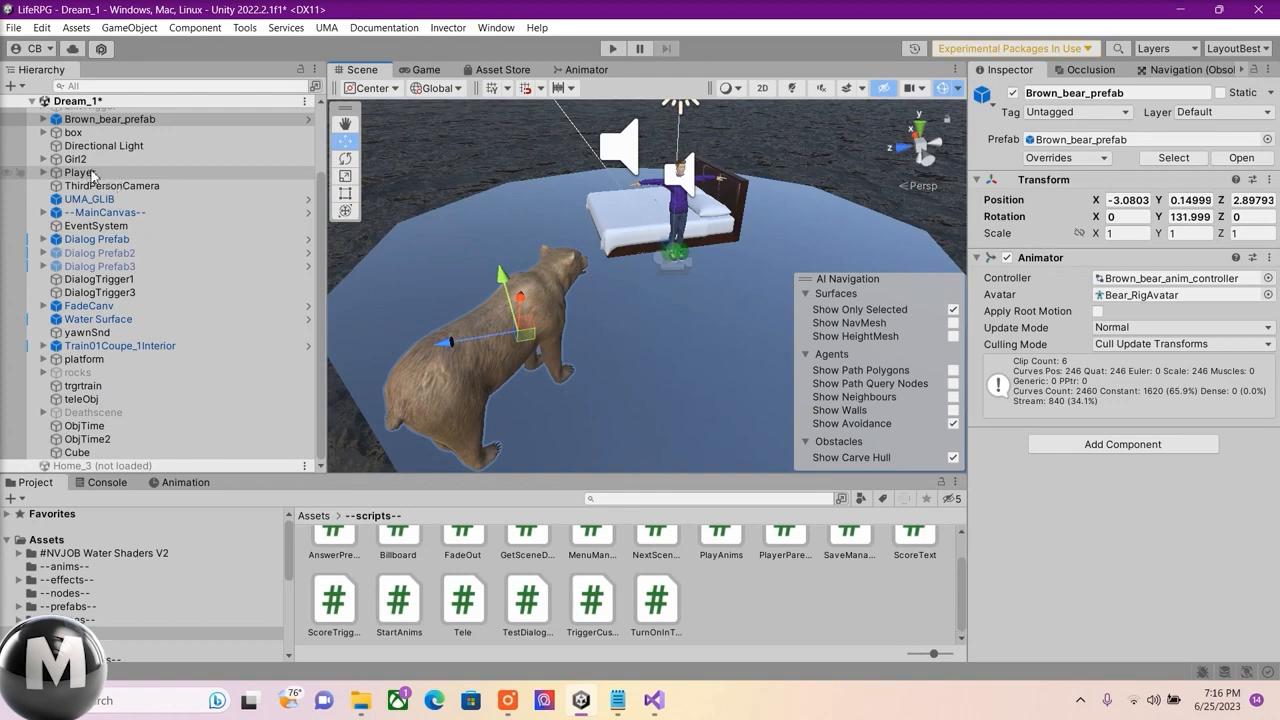
click(540, 702)
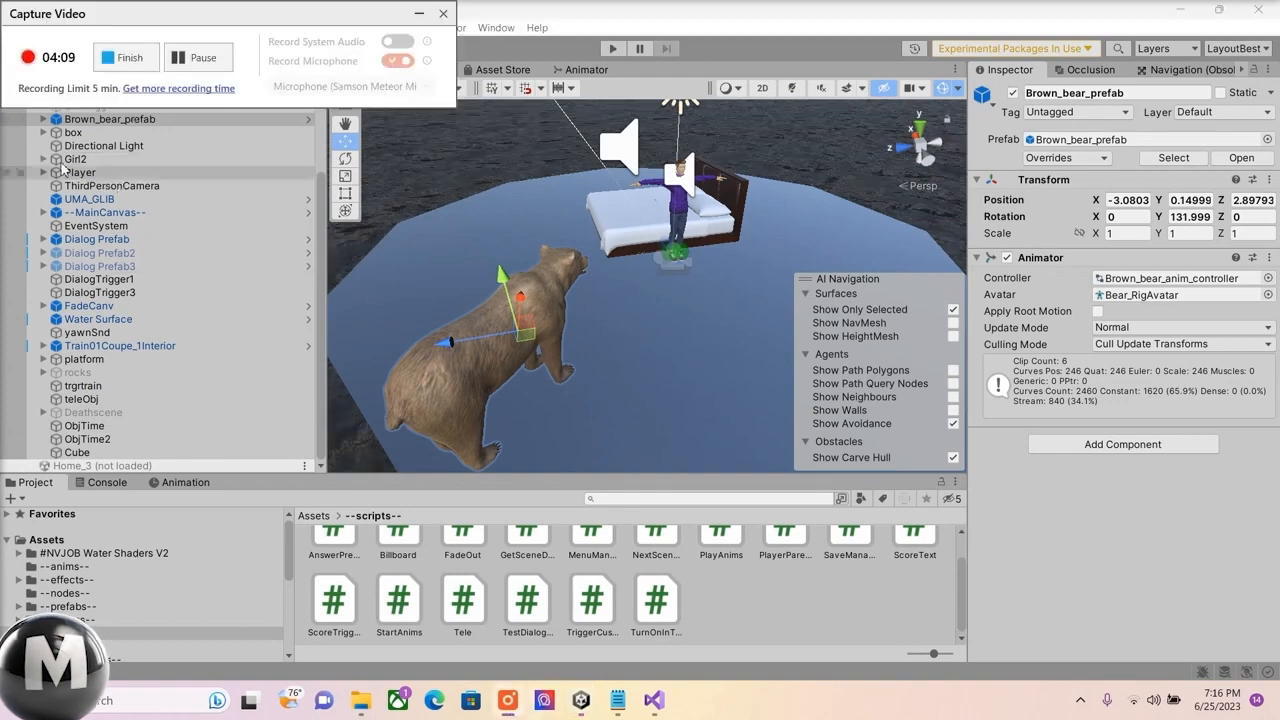